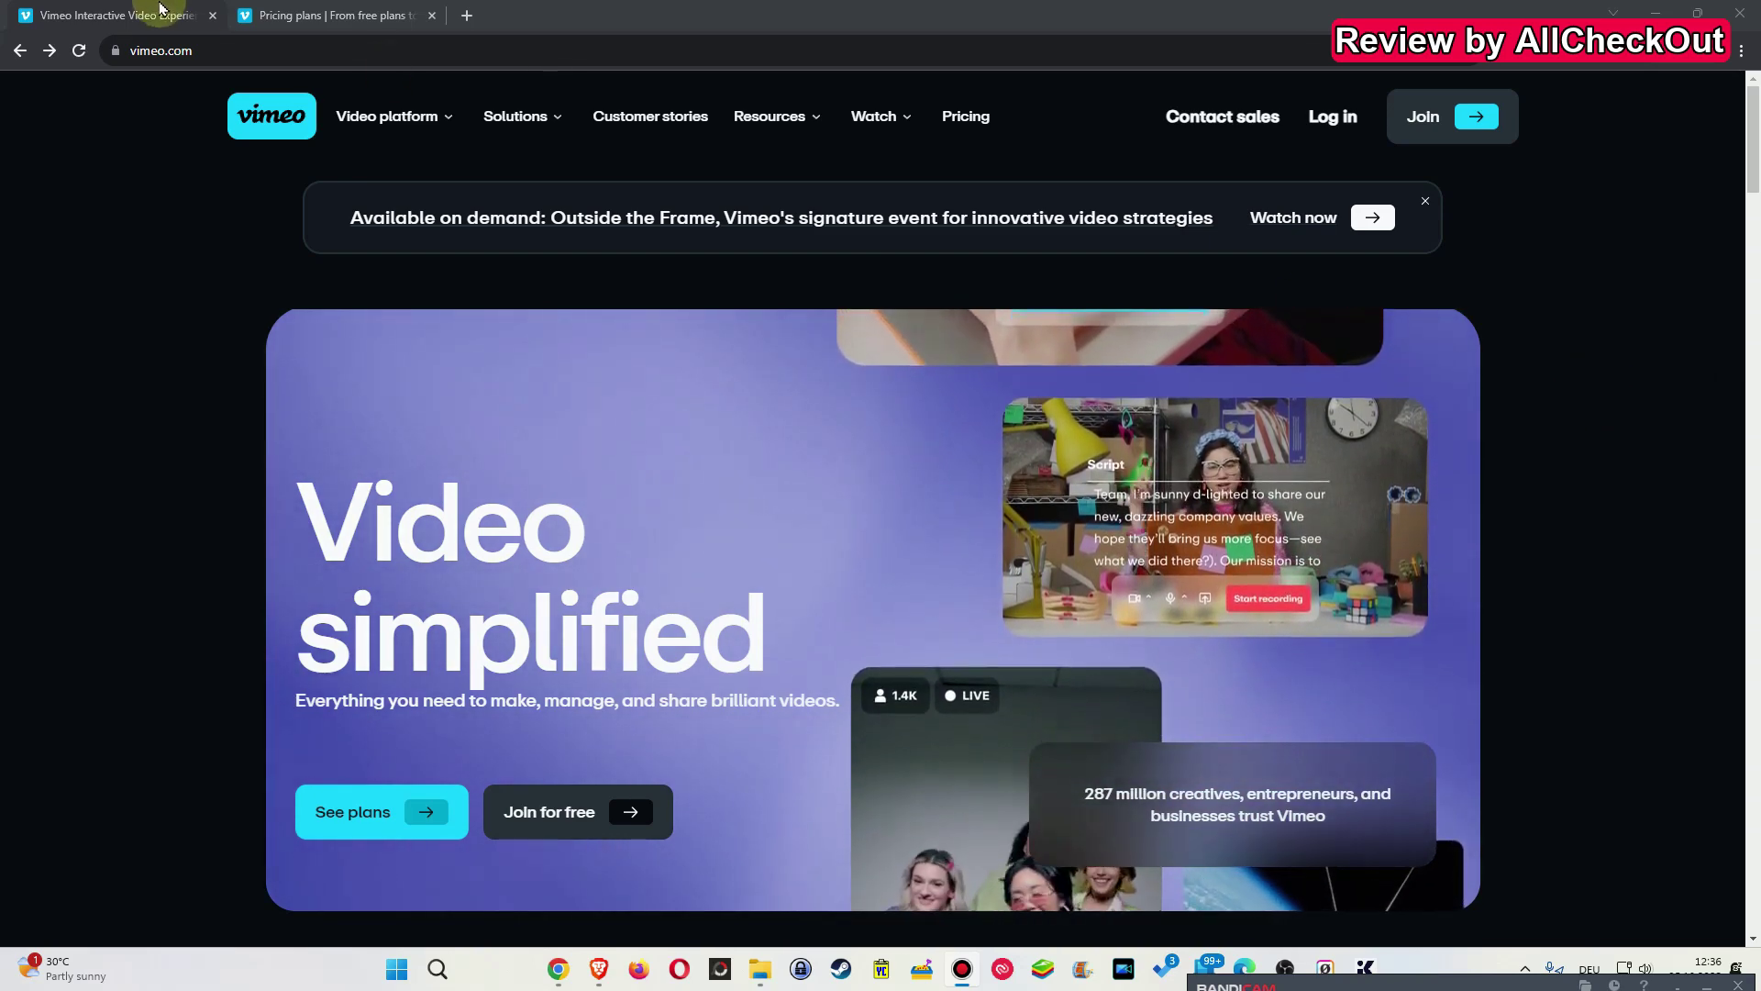
- Open Vimeo's pricing plans and compare monthly against annual prices, ending on annual billing
left_click(325, 15)
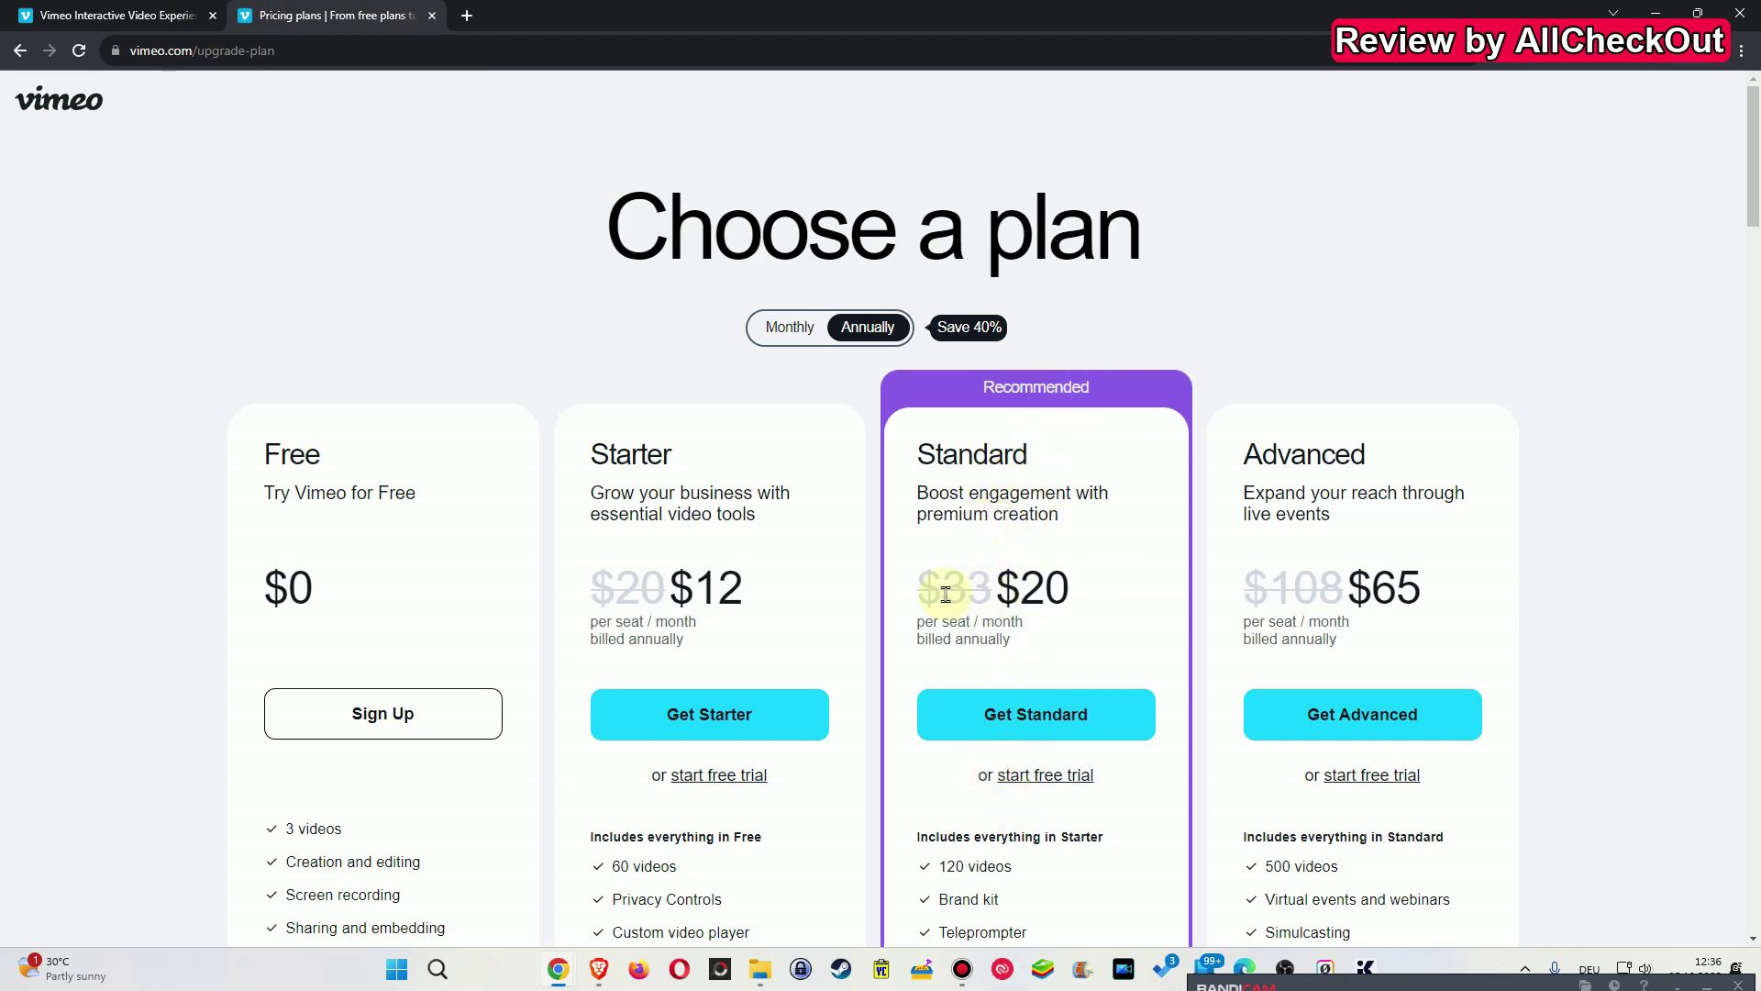
left_click(794, 330)
left_click(825, 328)
scroll(1064, 610, "down", 4)
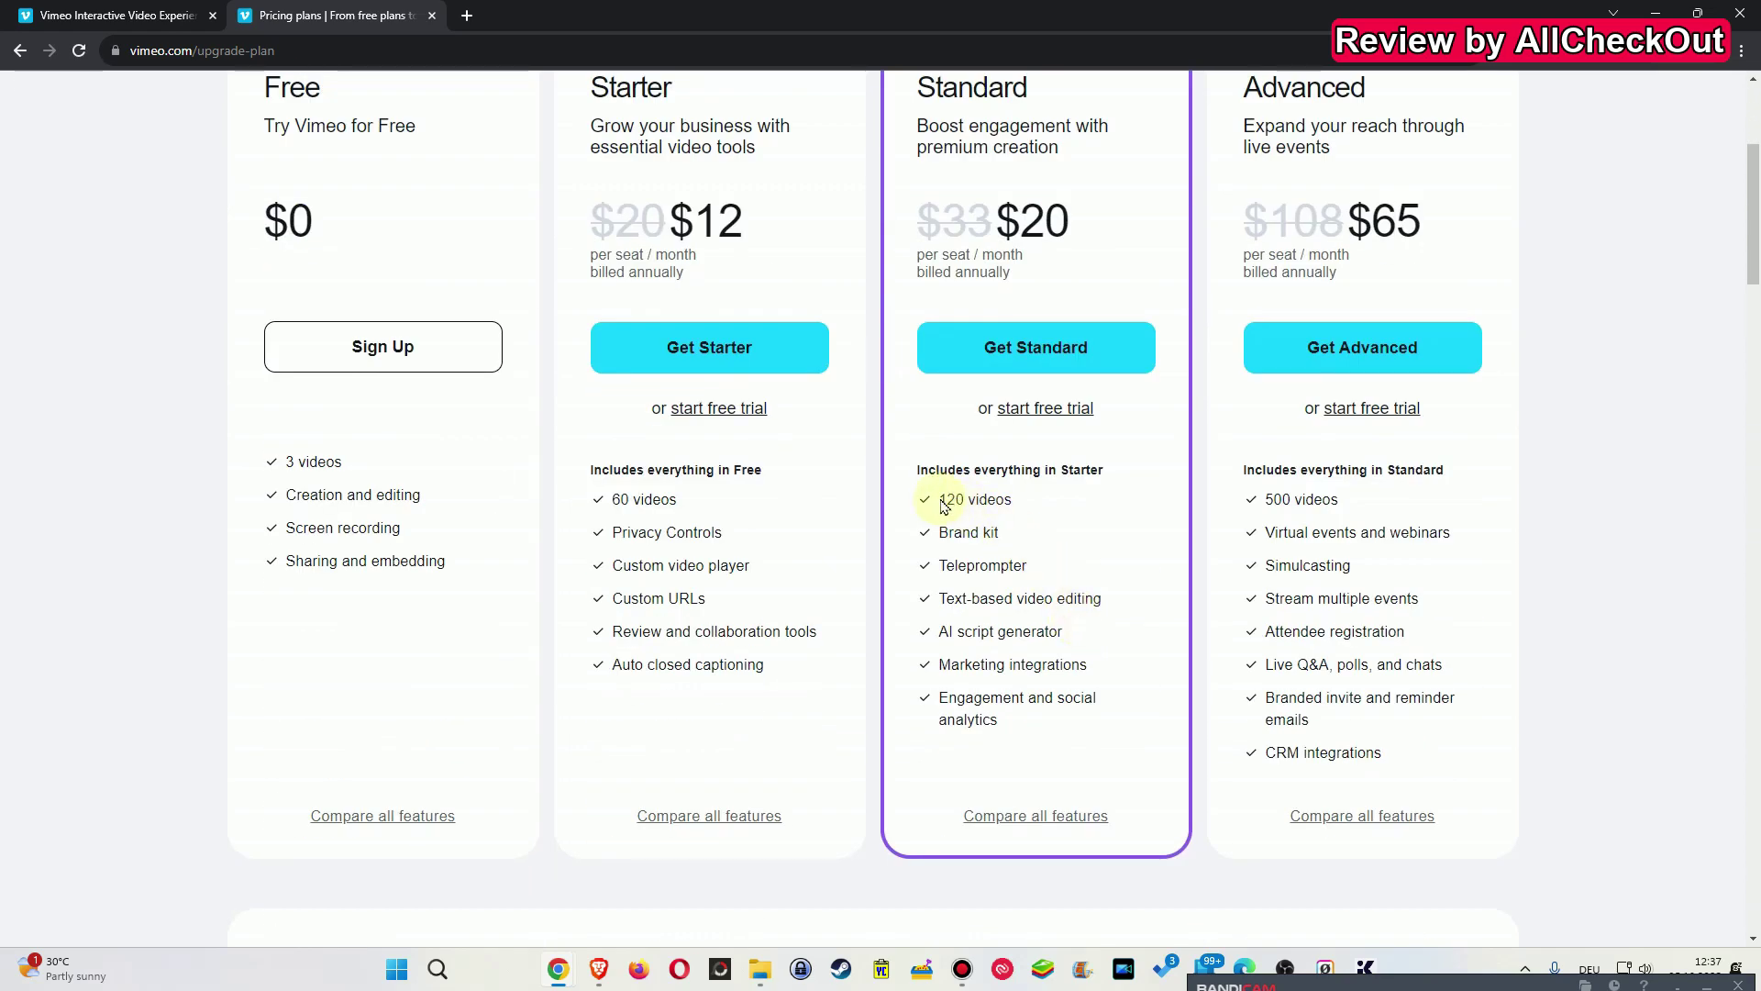
scroll(1005, 500, "up", 2)
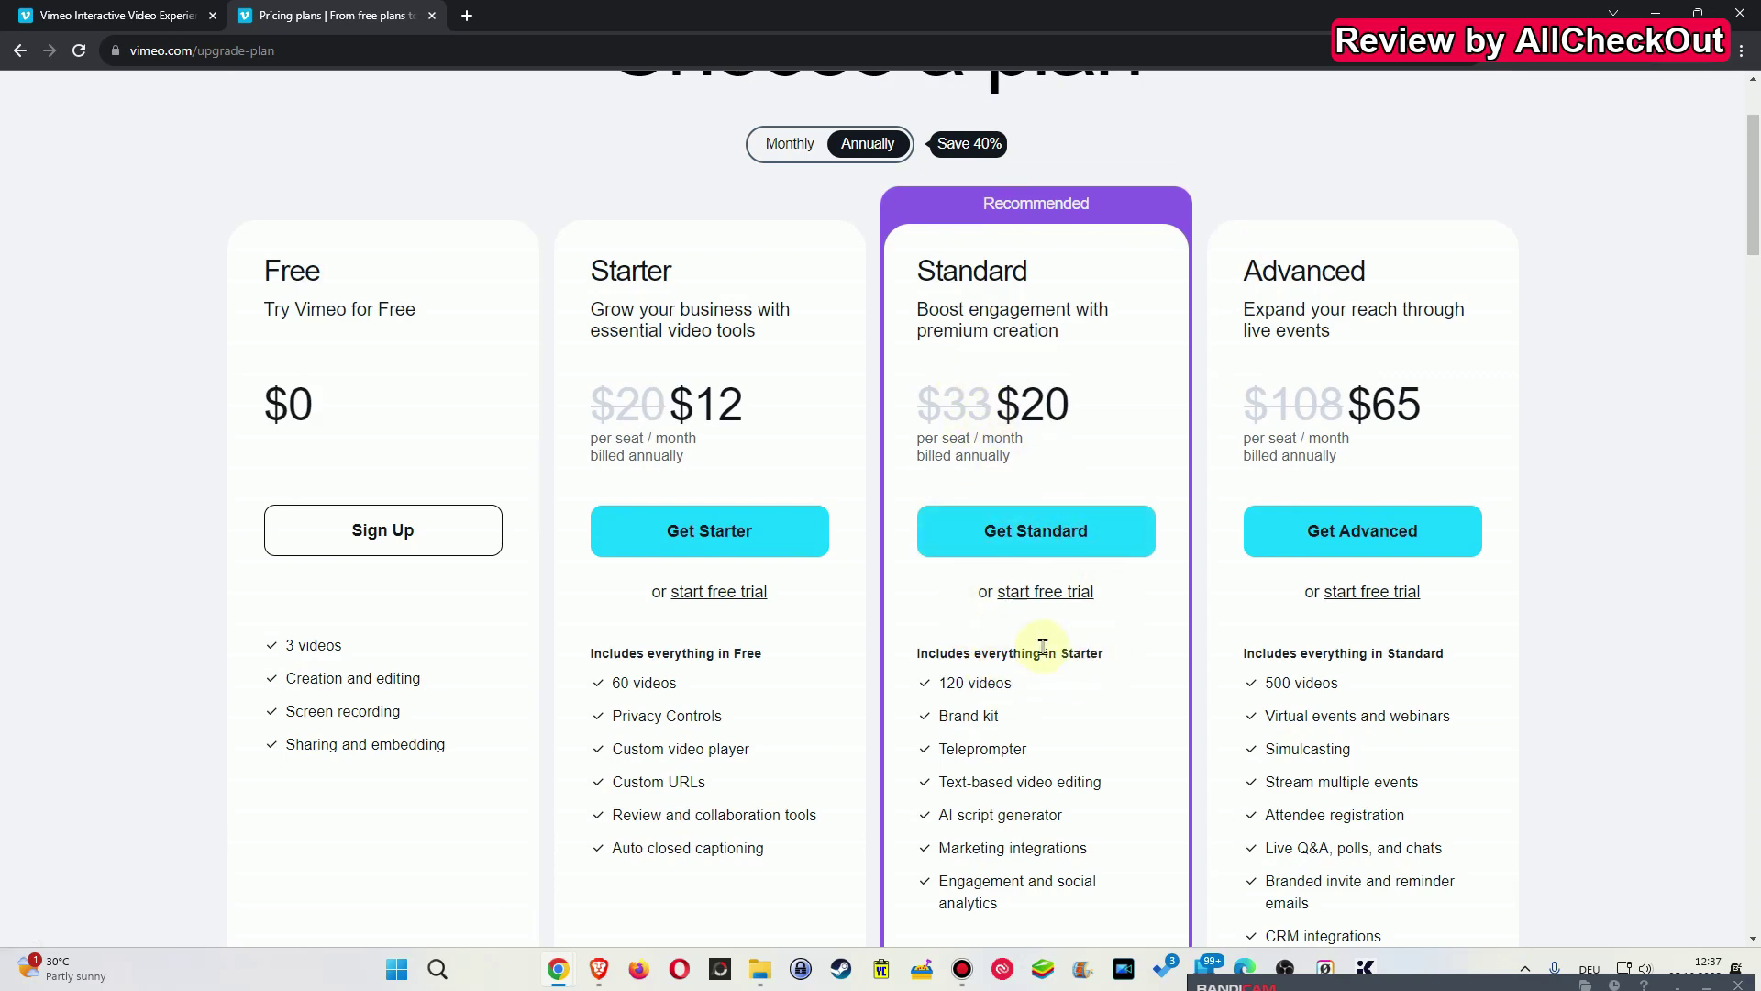
scroll(1043, 646, "down", 2)
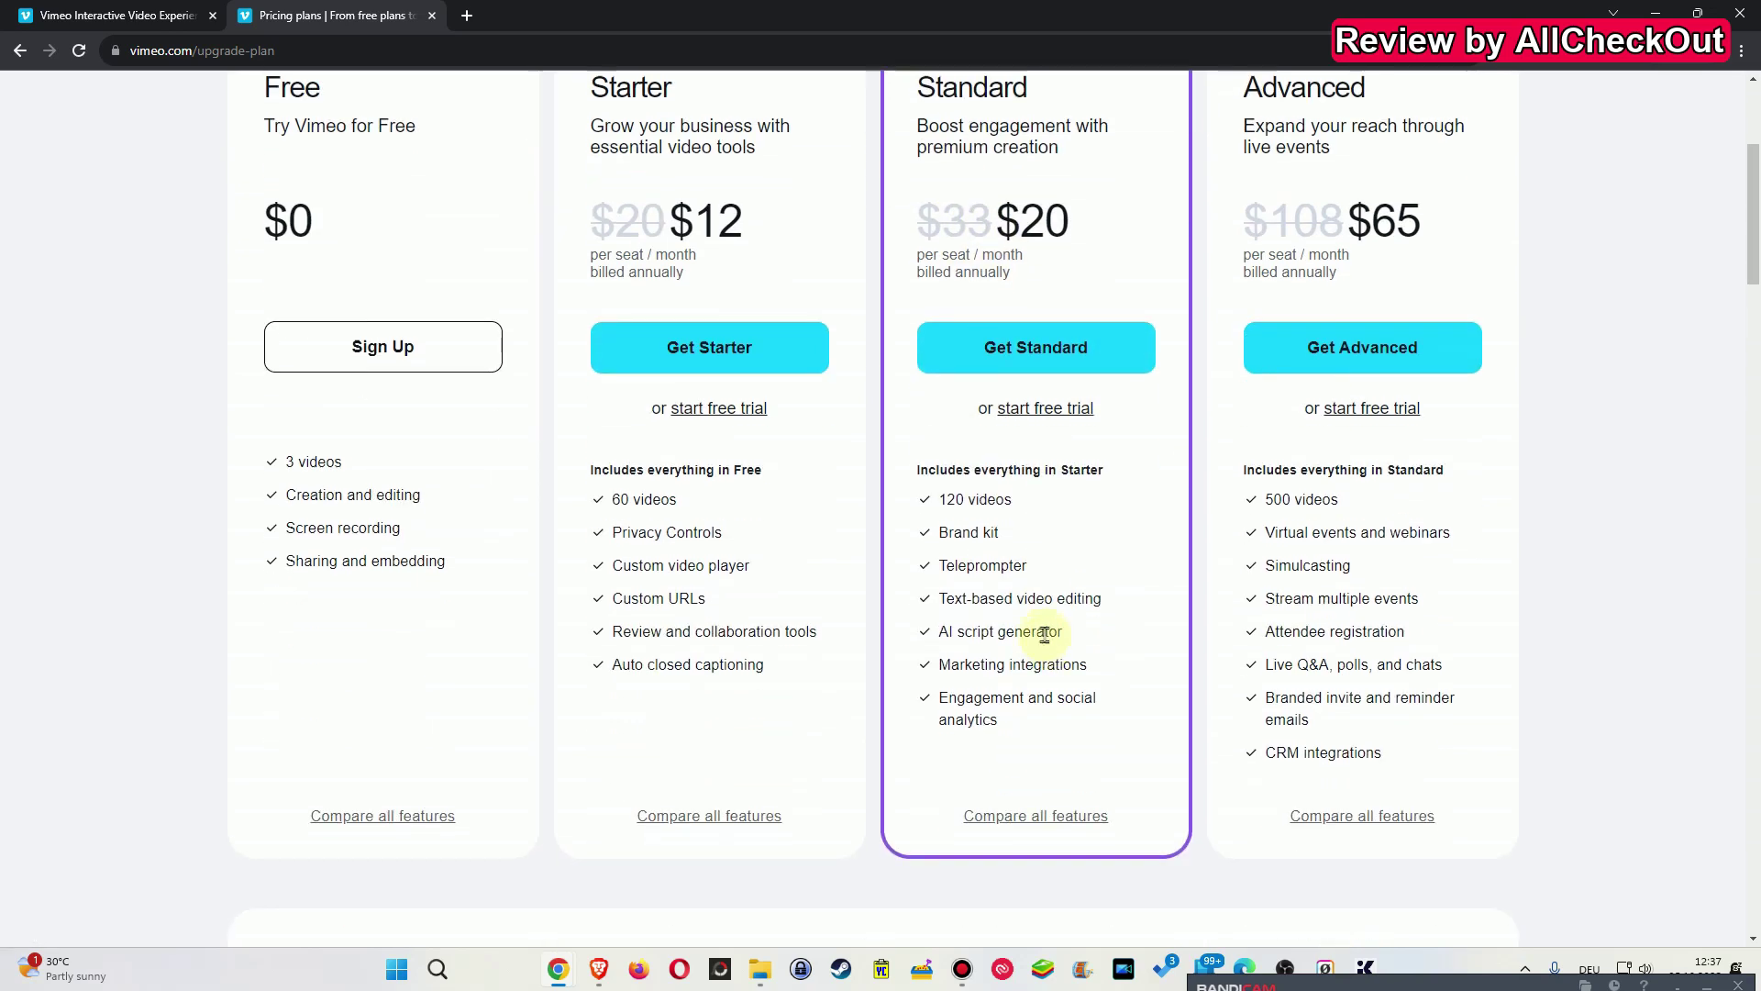
- Open Compare all features and review the plan table, e.g. Standard at $20 per seat/month
left_click(1052, 819)
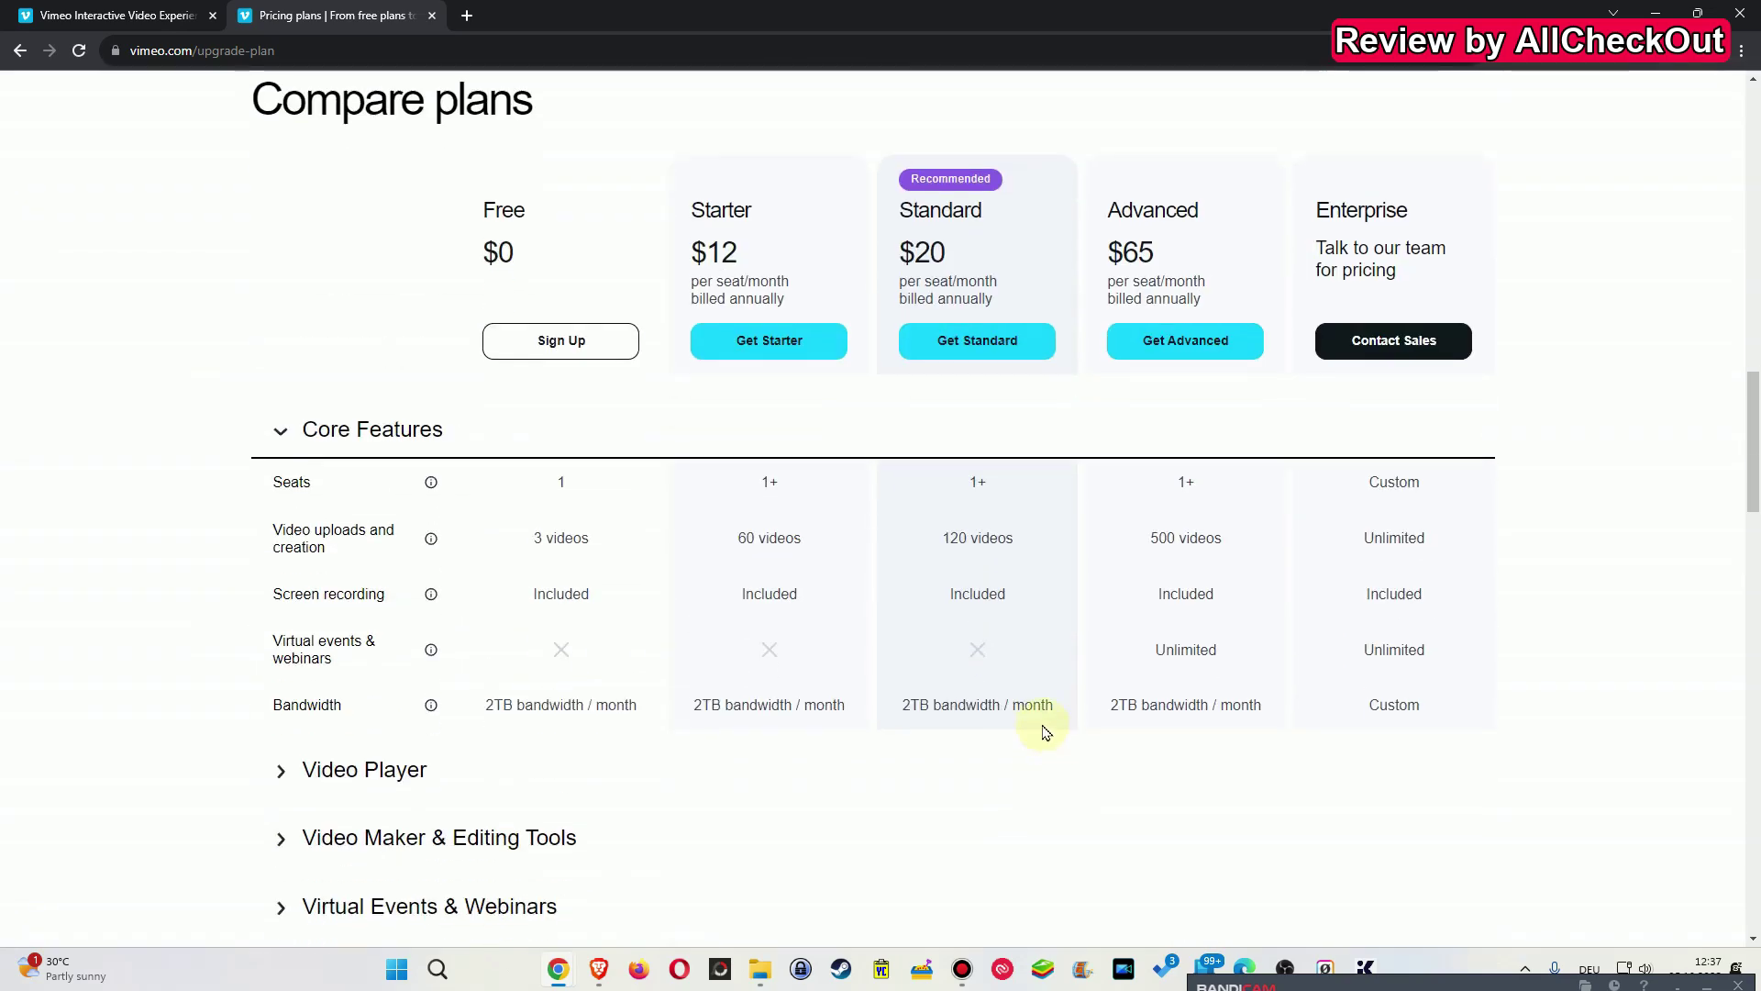
scroll(1044, 724, "down", 2)
scroll(1038, 716, "up", 2)
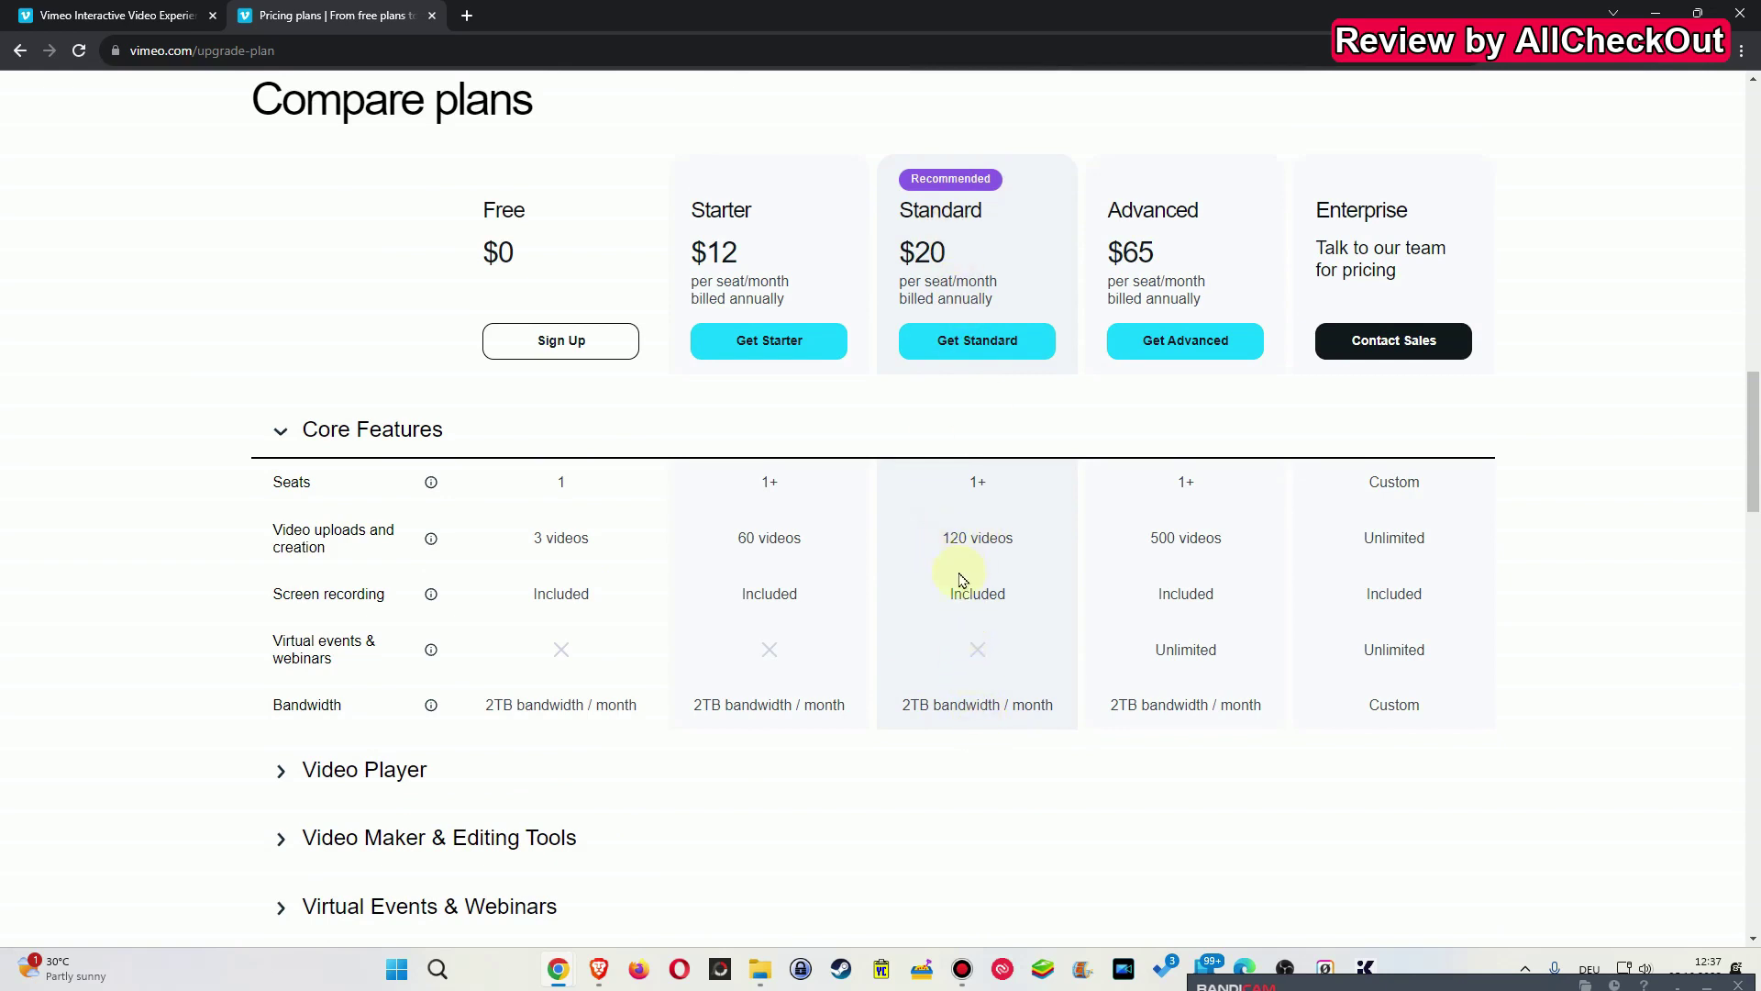
scroll(1021, 627, "down", 6)
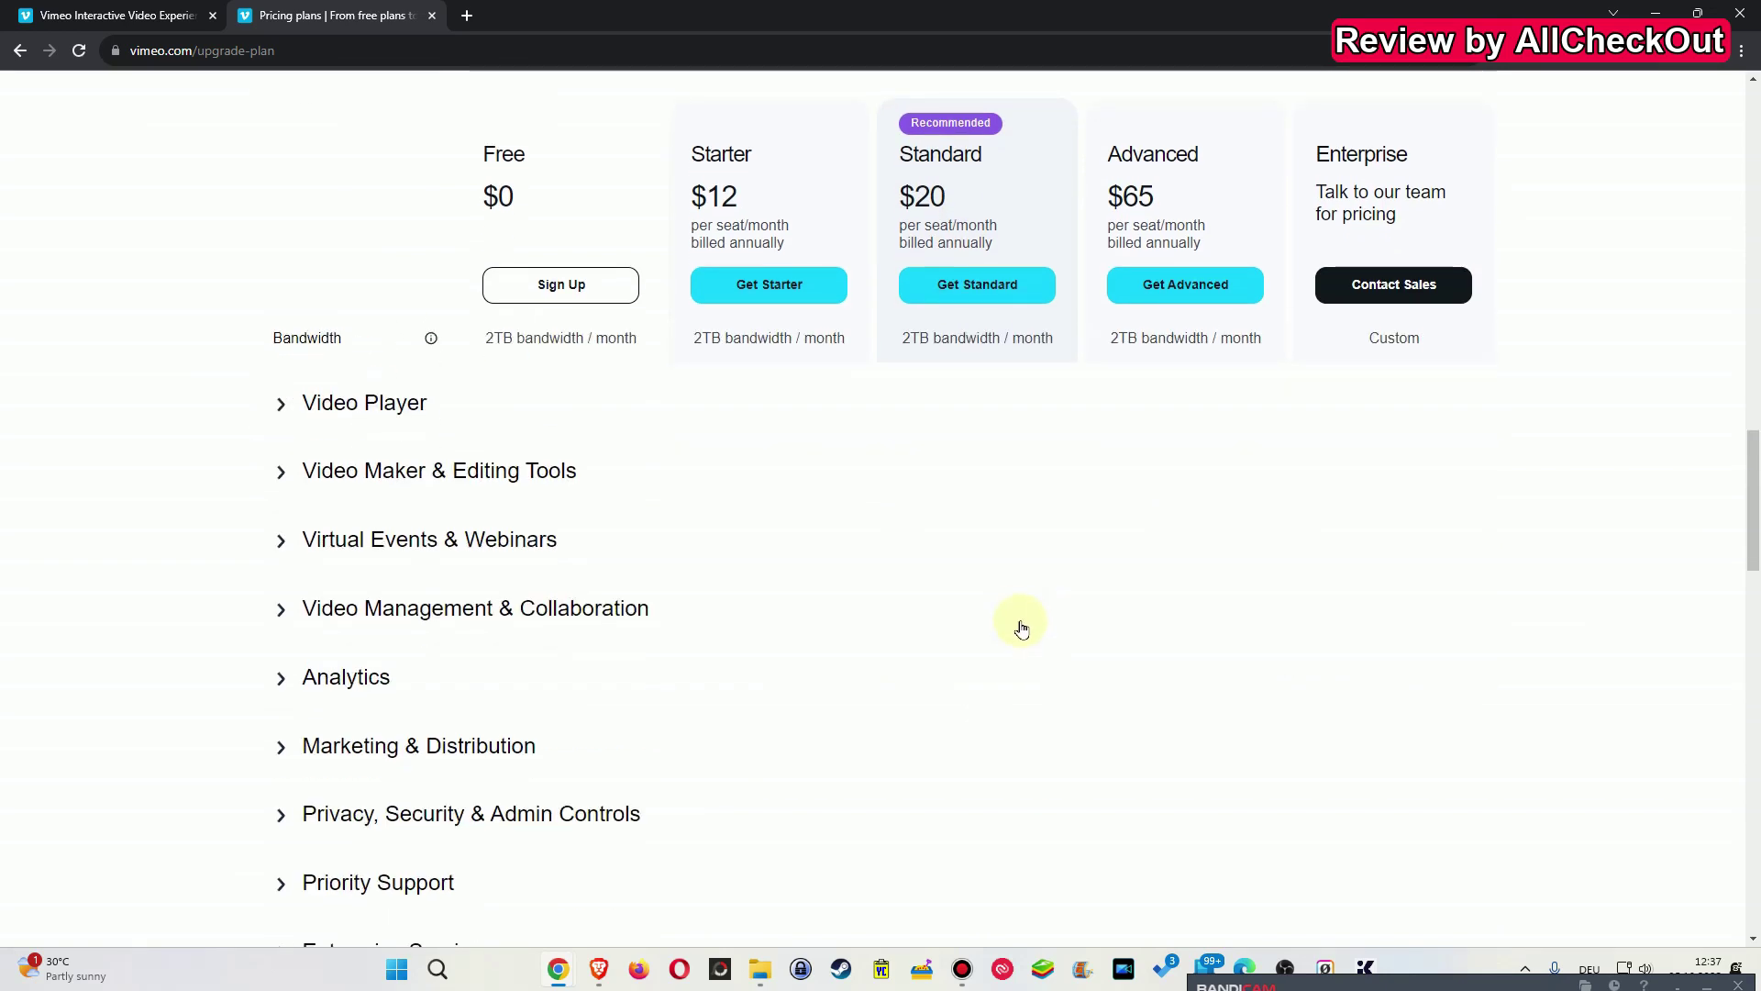
scroll(1024, 619, "up", 6)
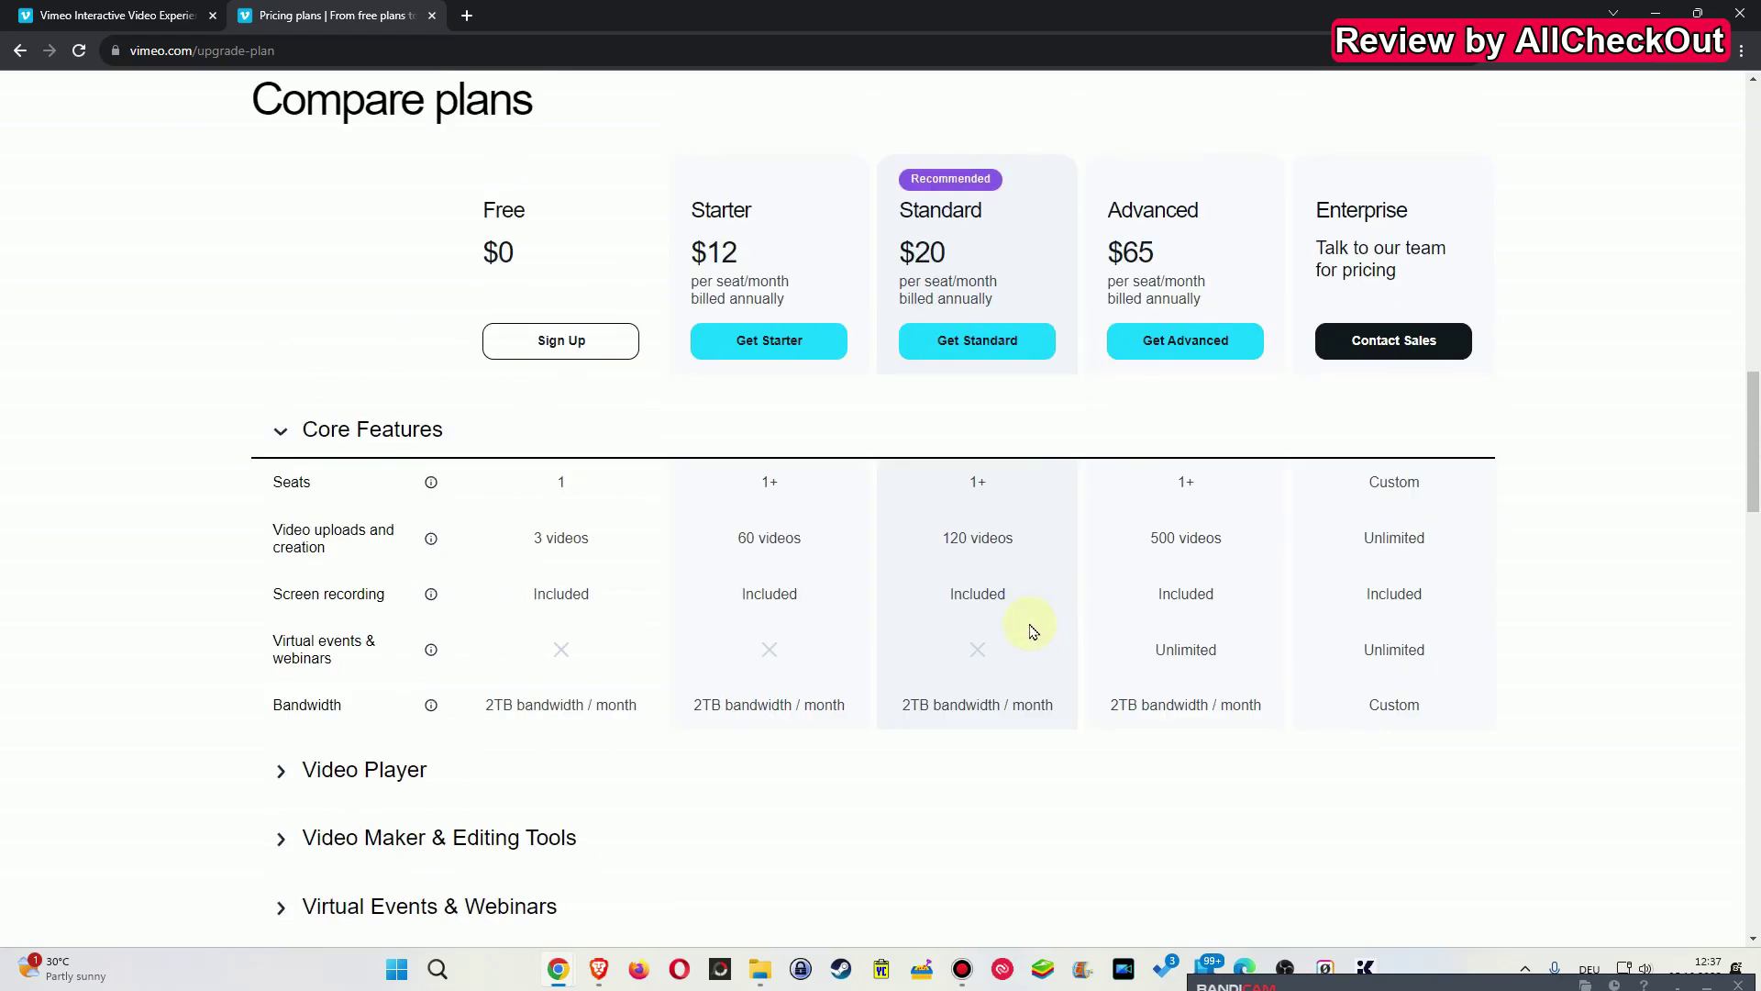
scroll(1032, 631, "up", 15)
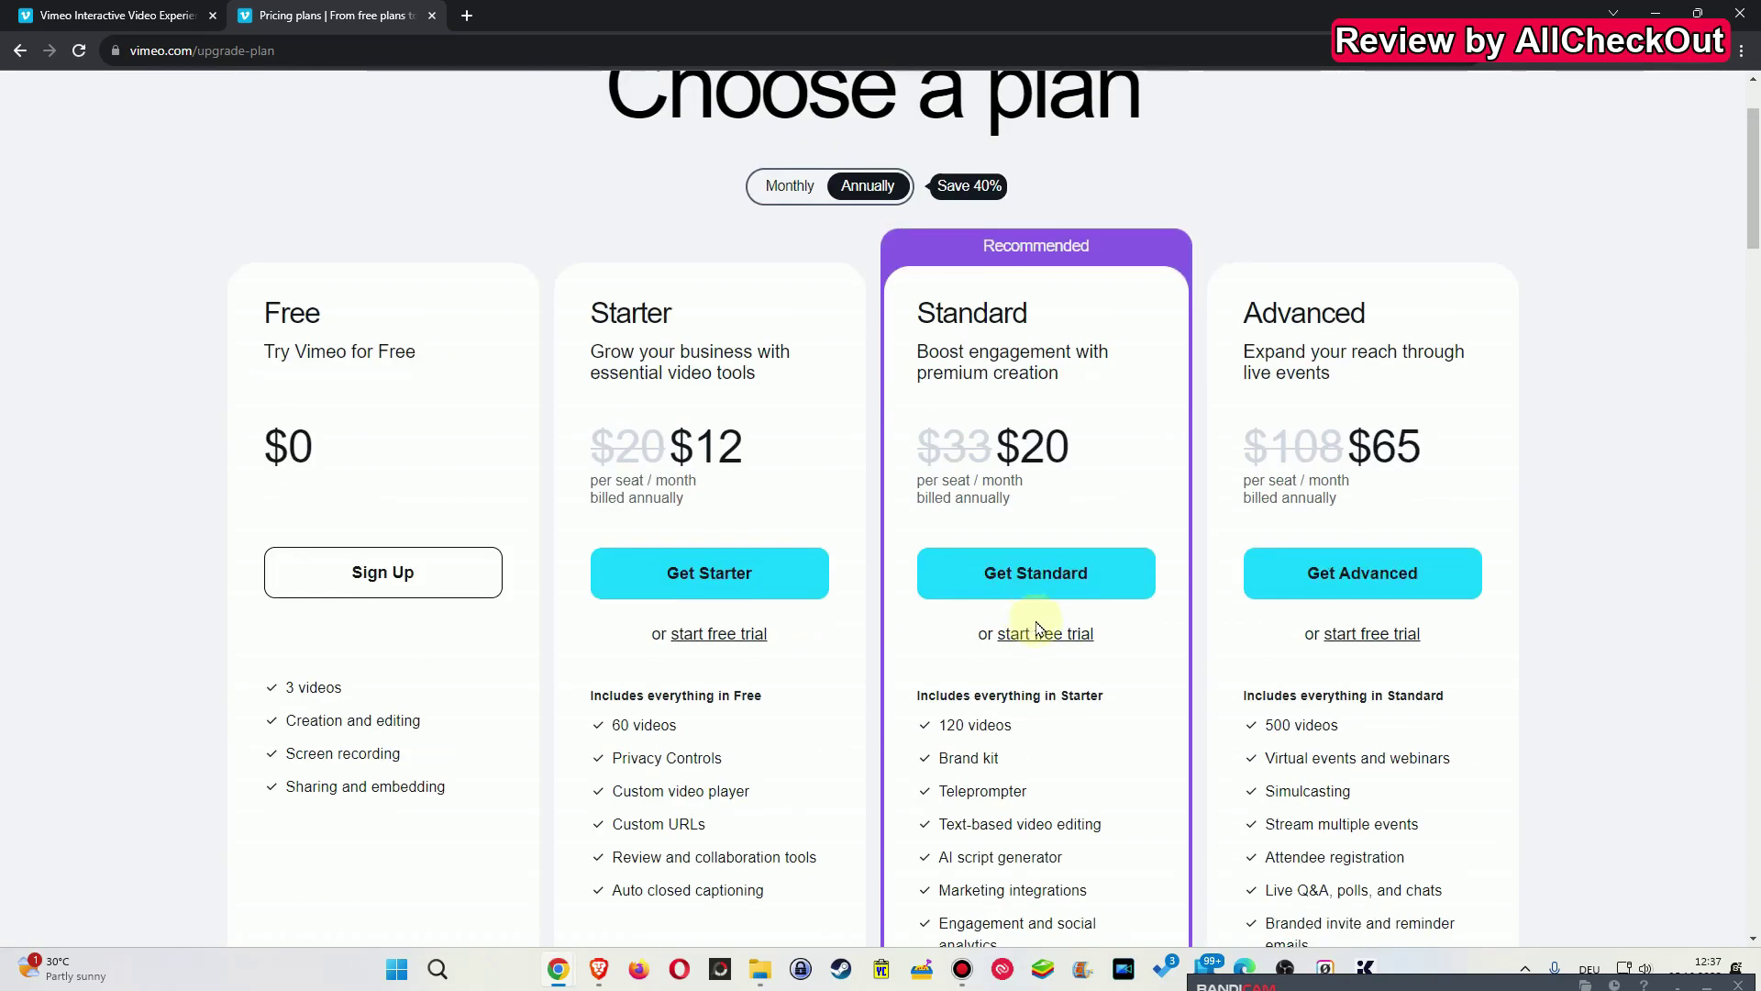
scroll(1044, 633, "down", 15)
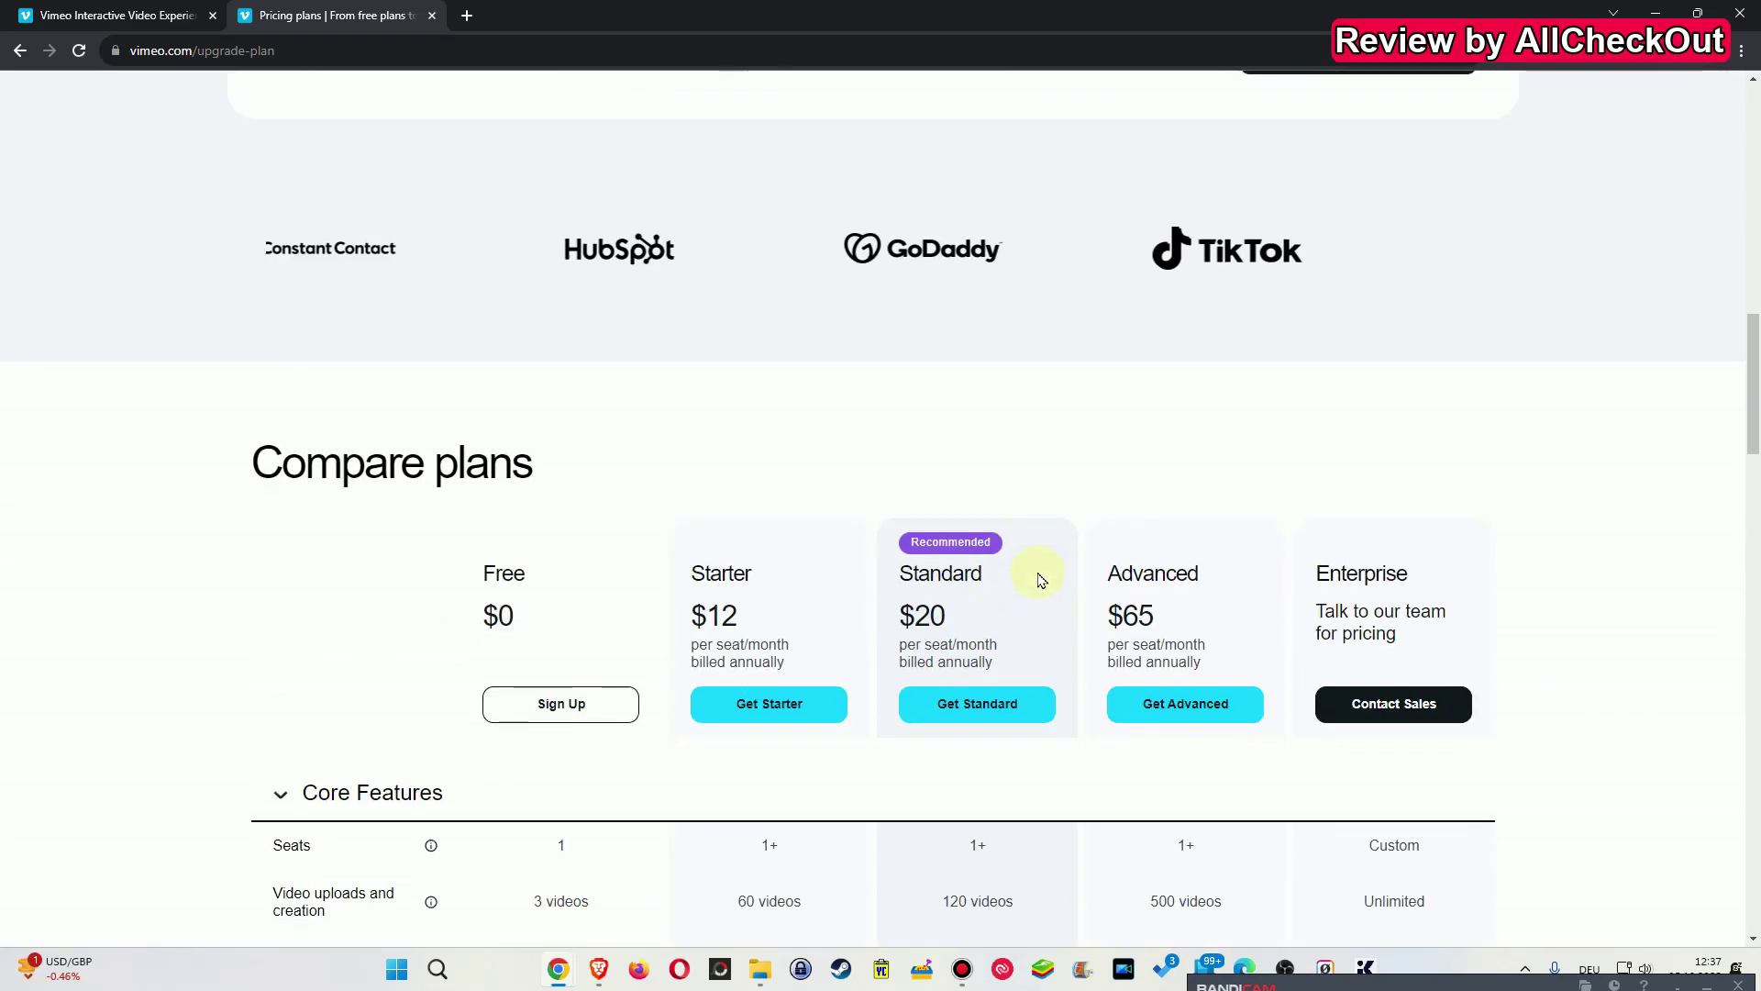
scroll(1041, 582, "down", 6)
scroll(1041, 587, "up", 20)
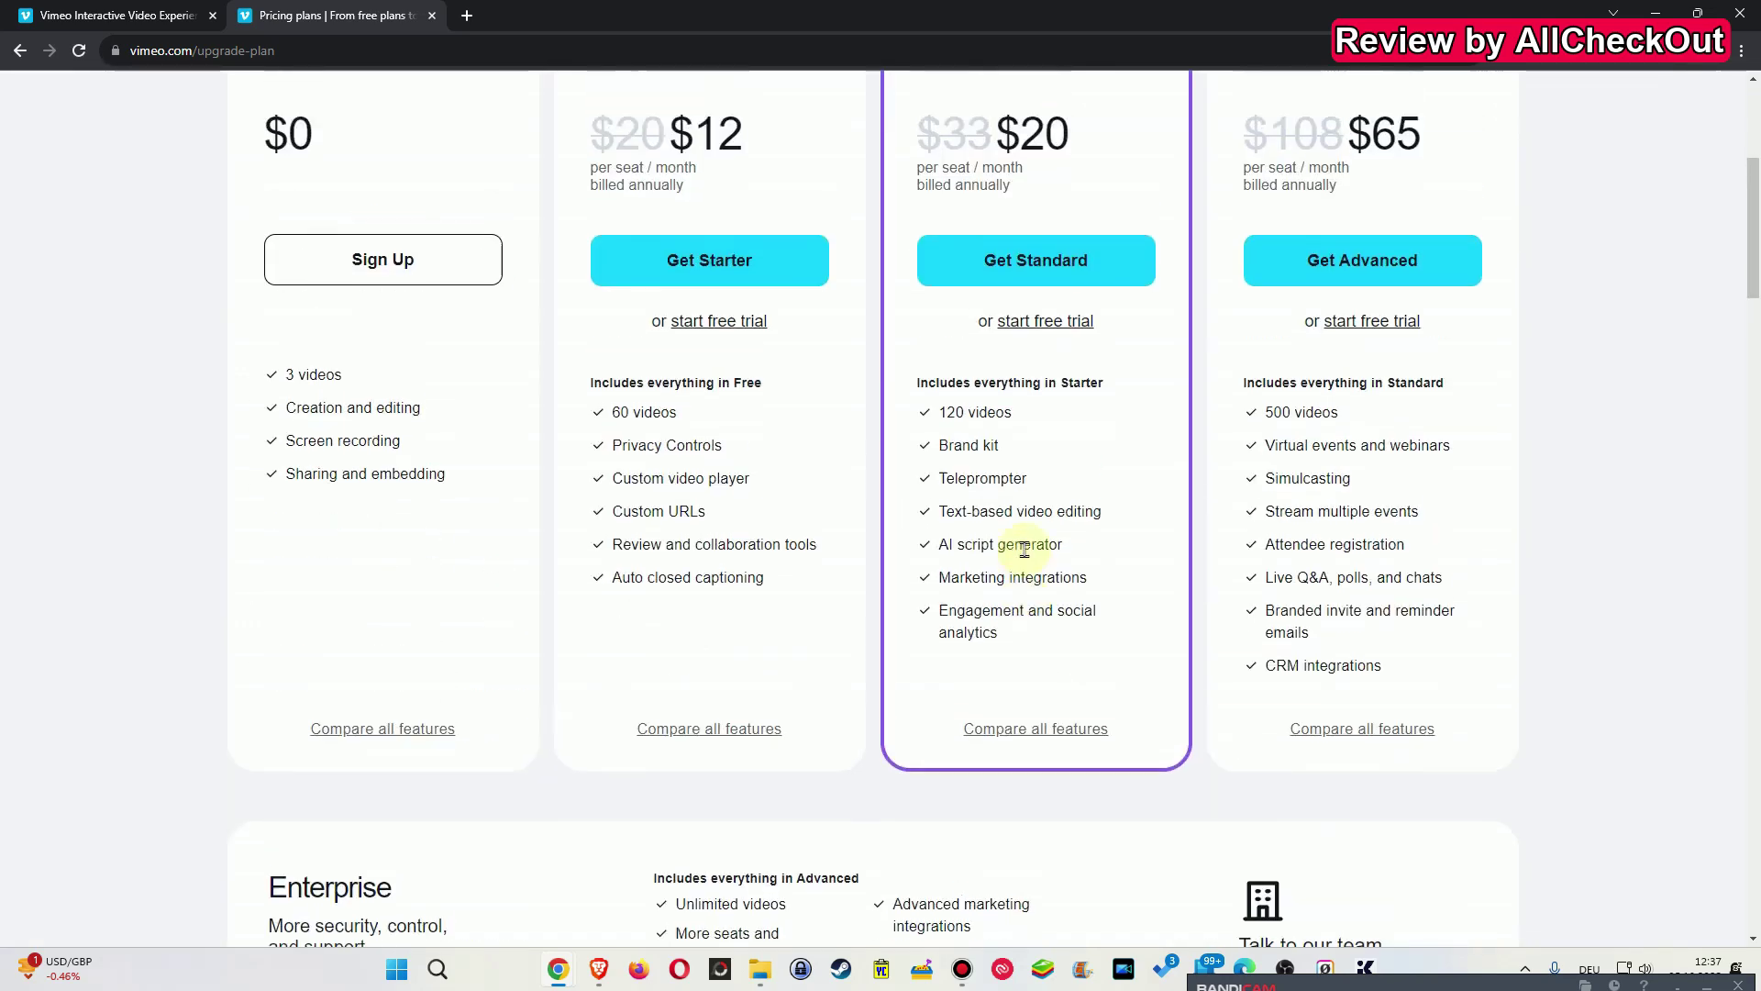
- From the vimeo.com home page, open the Learn more page on AI video editing
left_click(114, 9)
scroll(1064, 505, "down", 15)
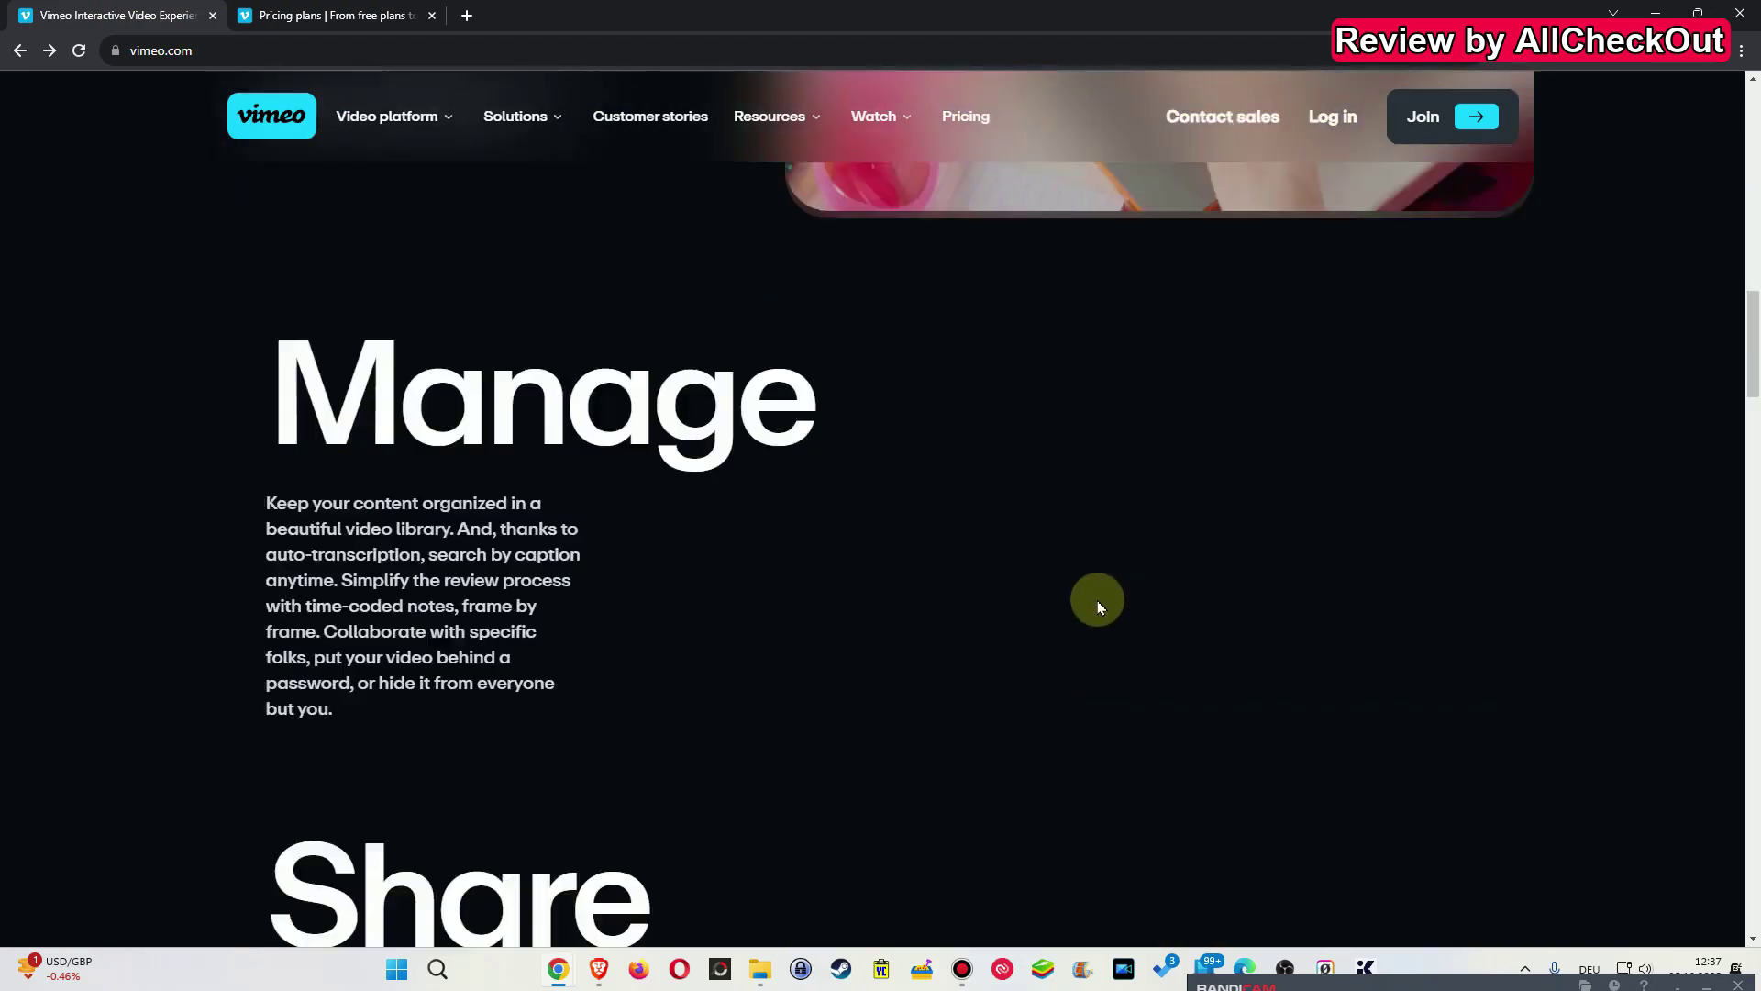
scroll(1114, 624, "down", 9)
scroll(1743, 605, "down", 4)
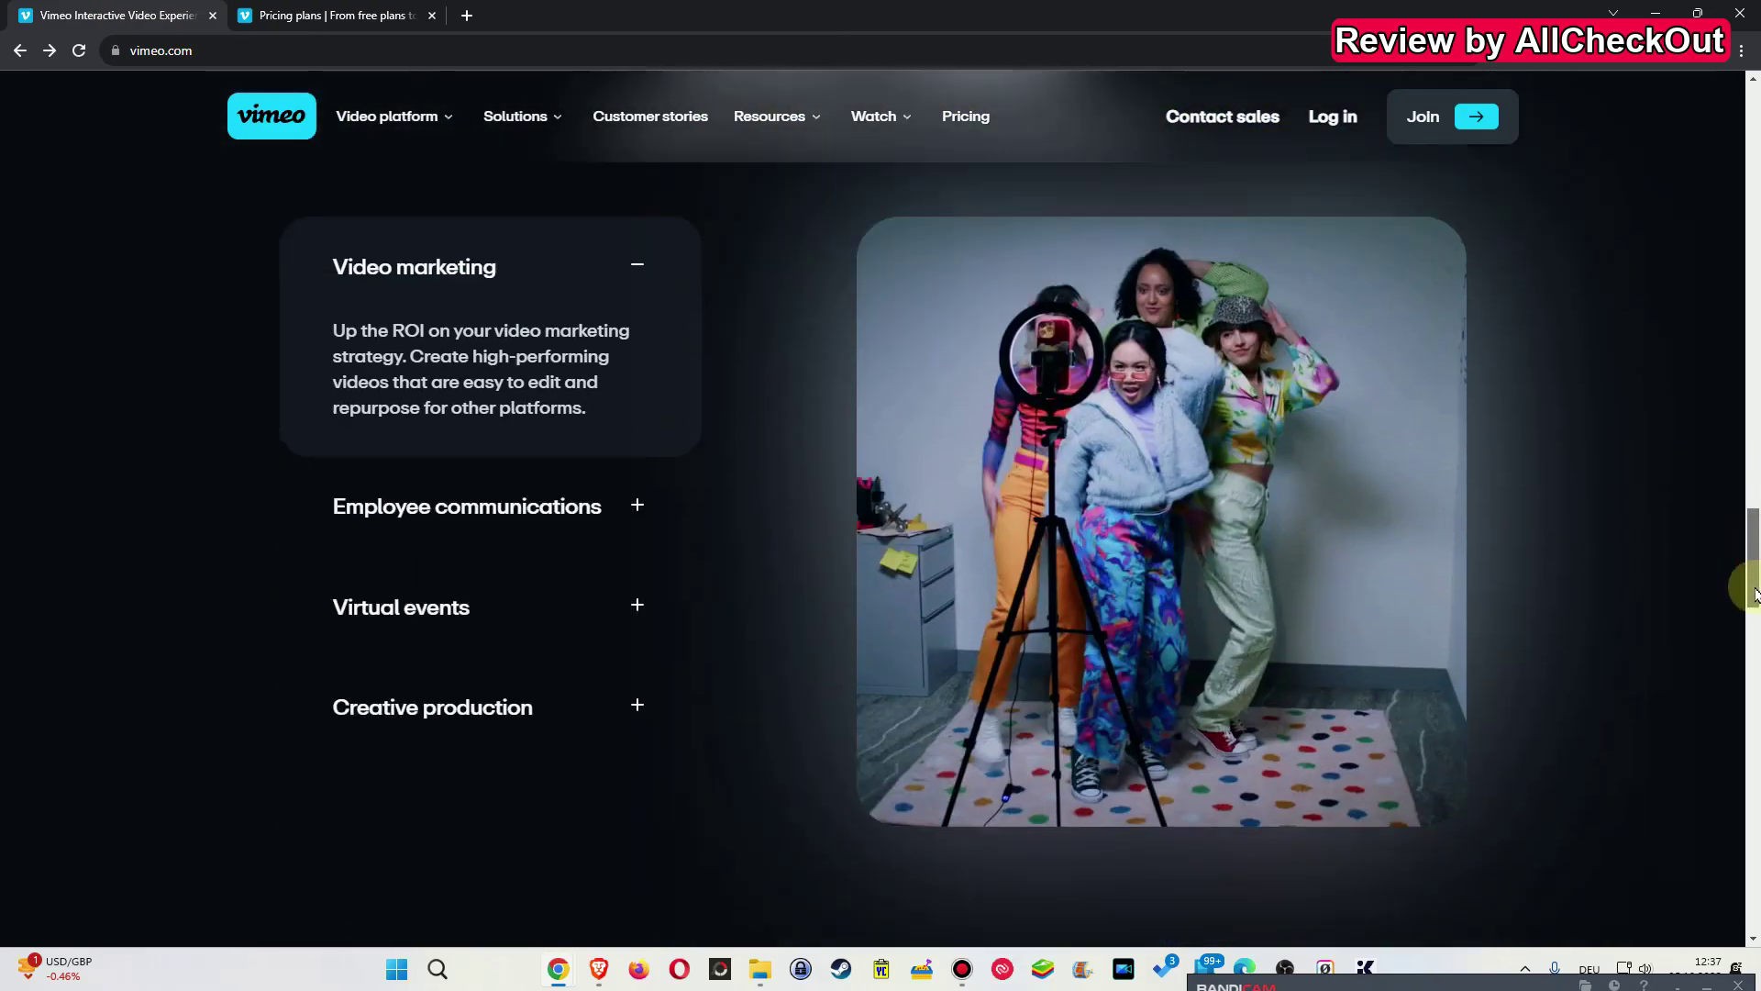
scroll(1753, 600, "down", 5)
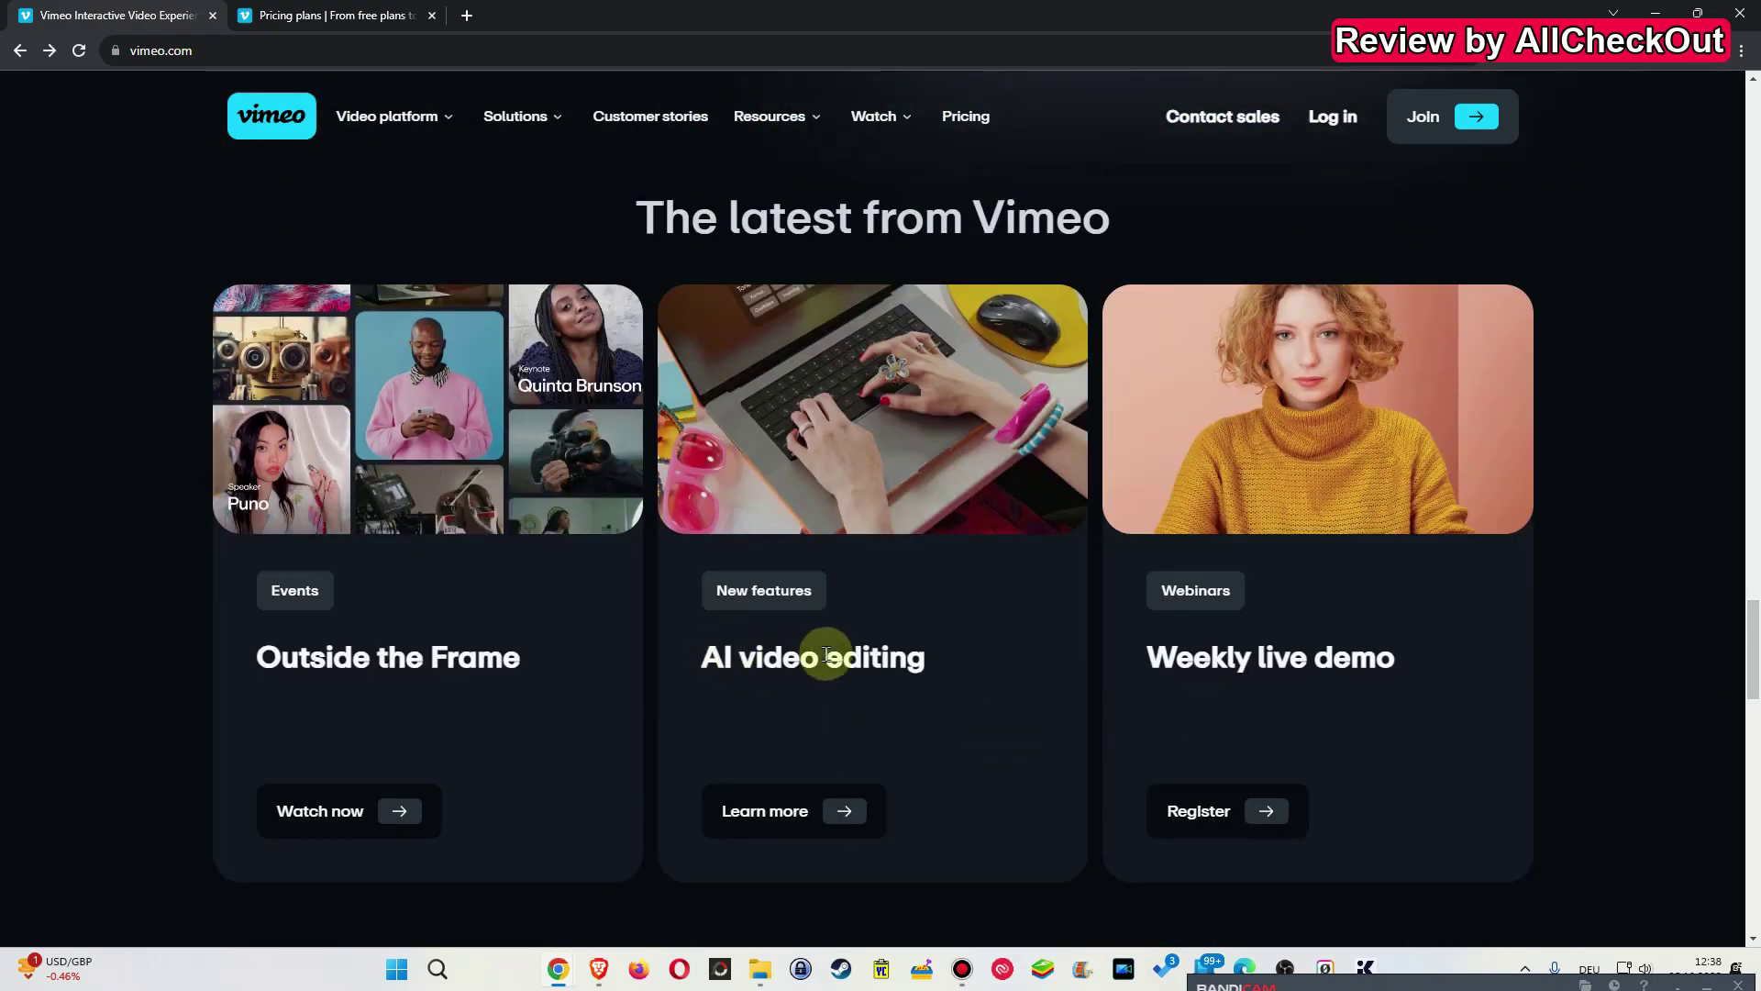
left_click(806, 819)
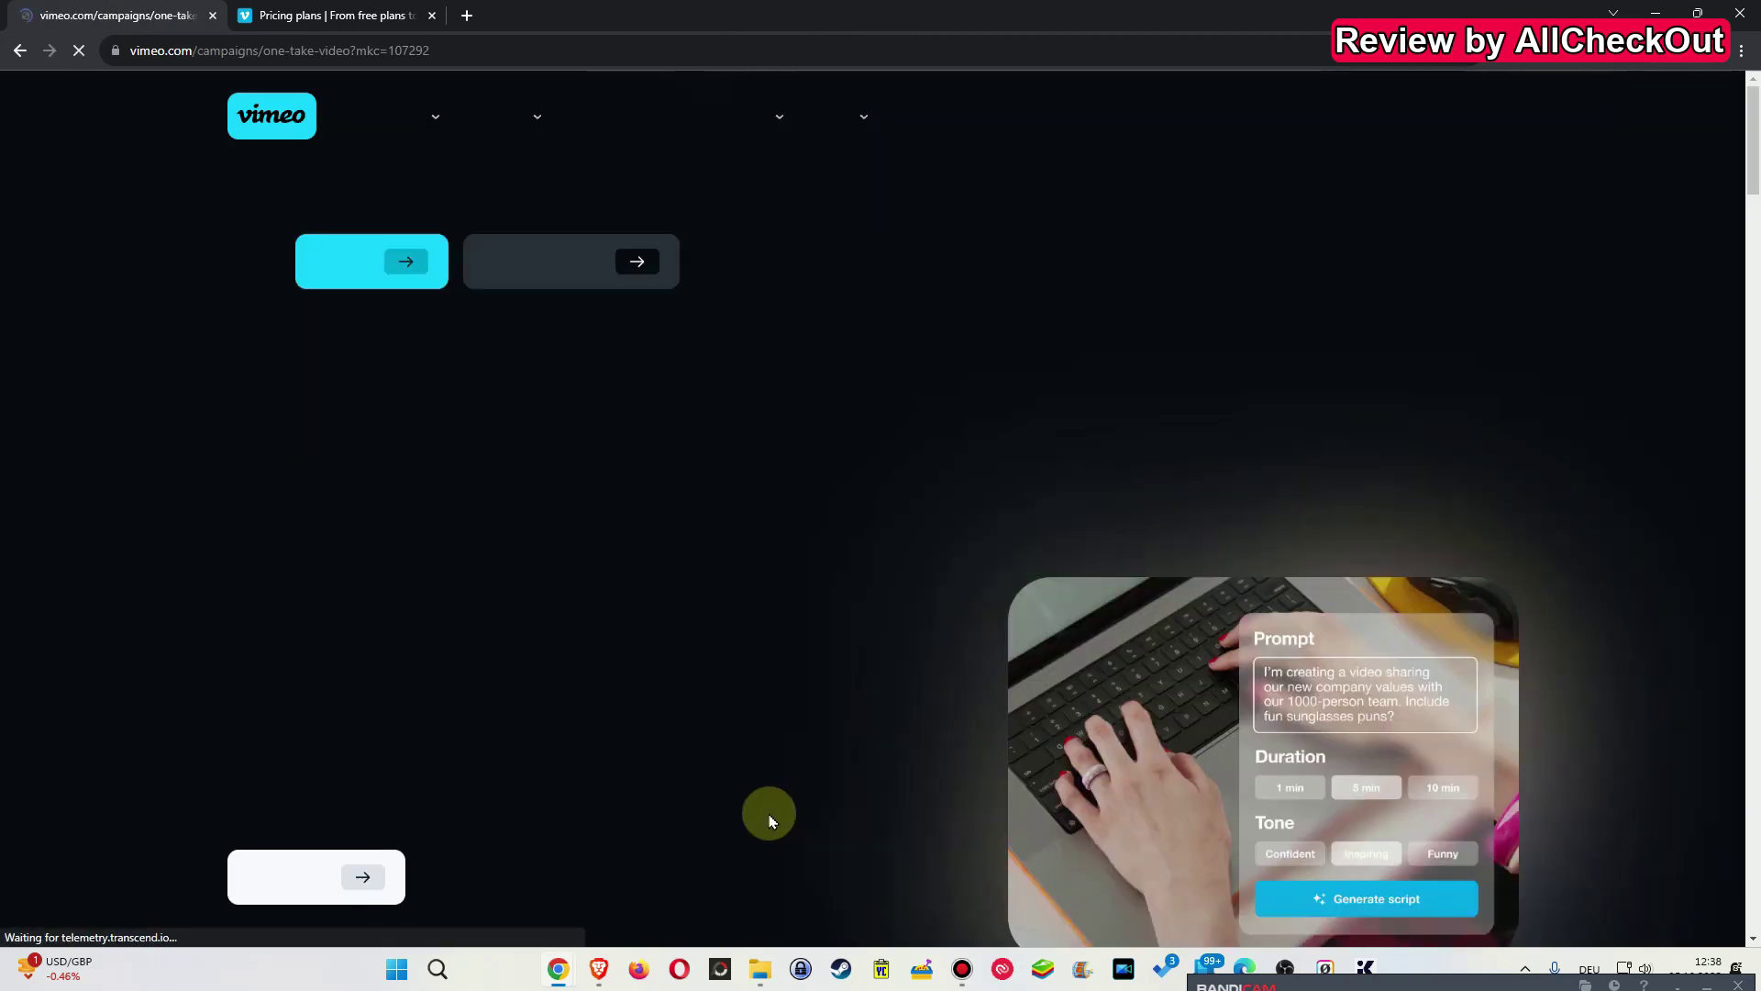
scroll(769, 819, "up", 5)
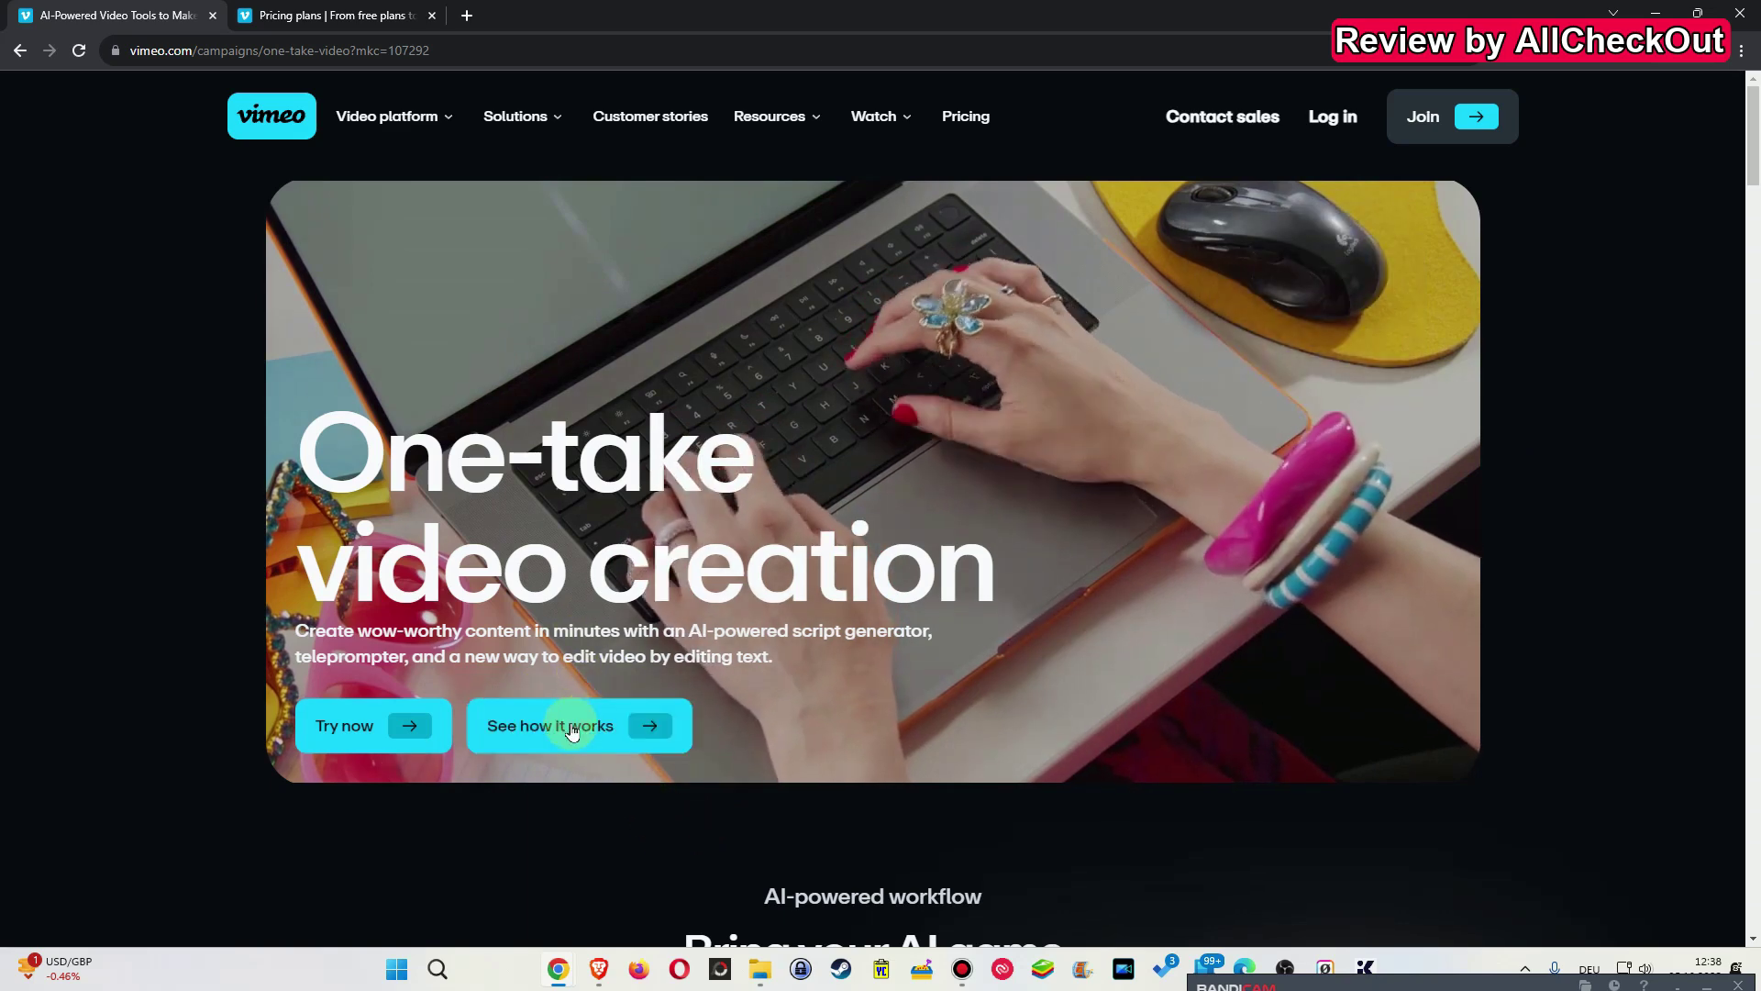
- Open the text-based editing demo and cut the 0.6s, 0.7s and 1.5s pauses
left_click(570, 731)
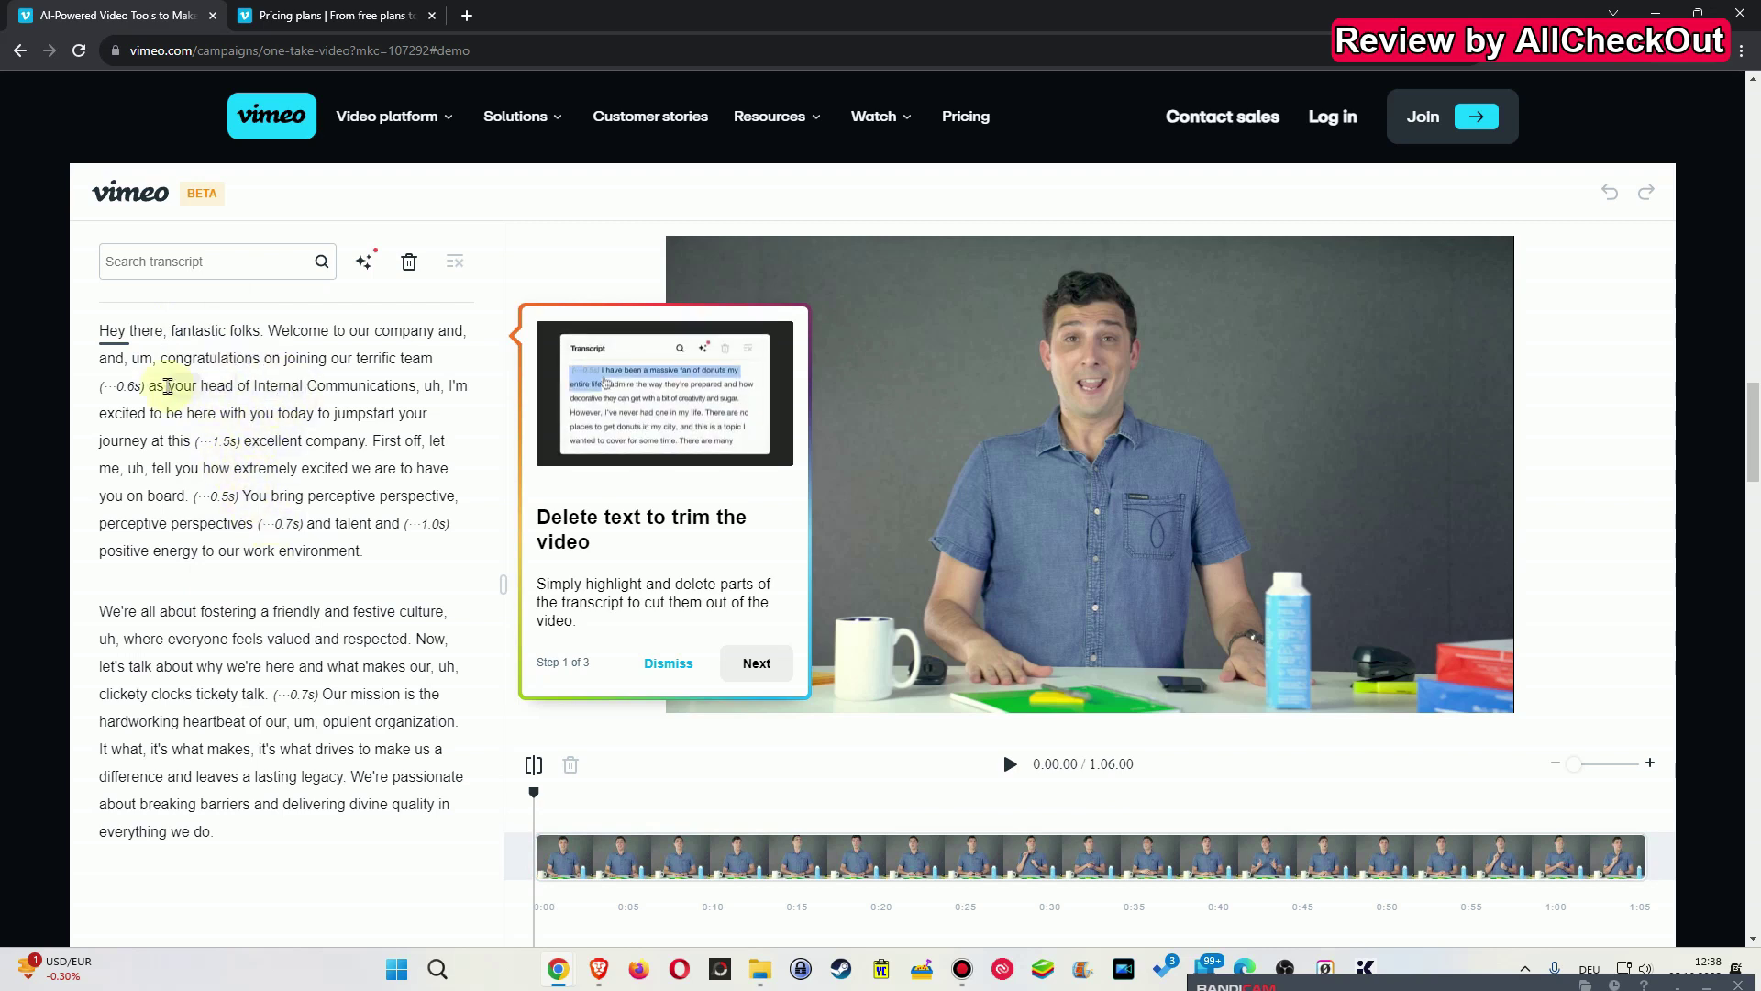
left_click(119, 387)
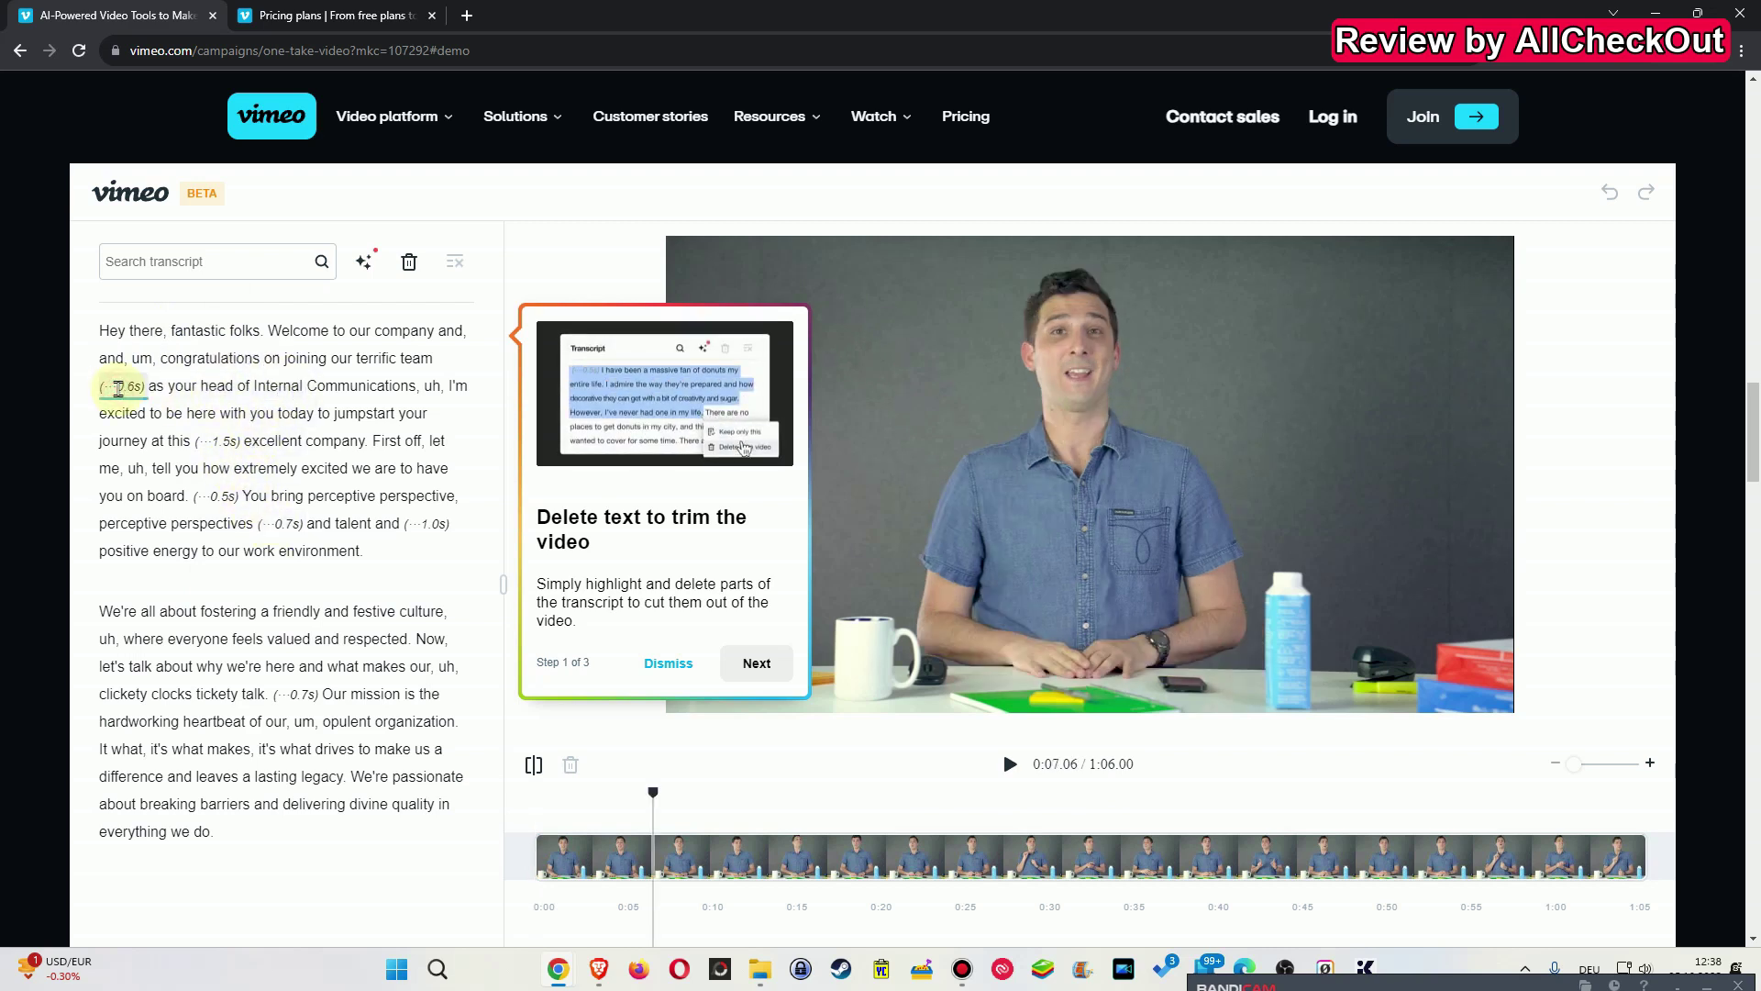
left_click(409, 263)
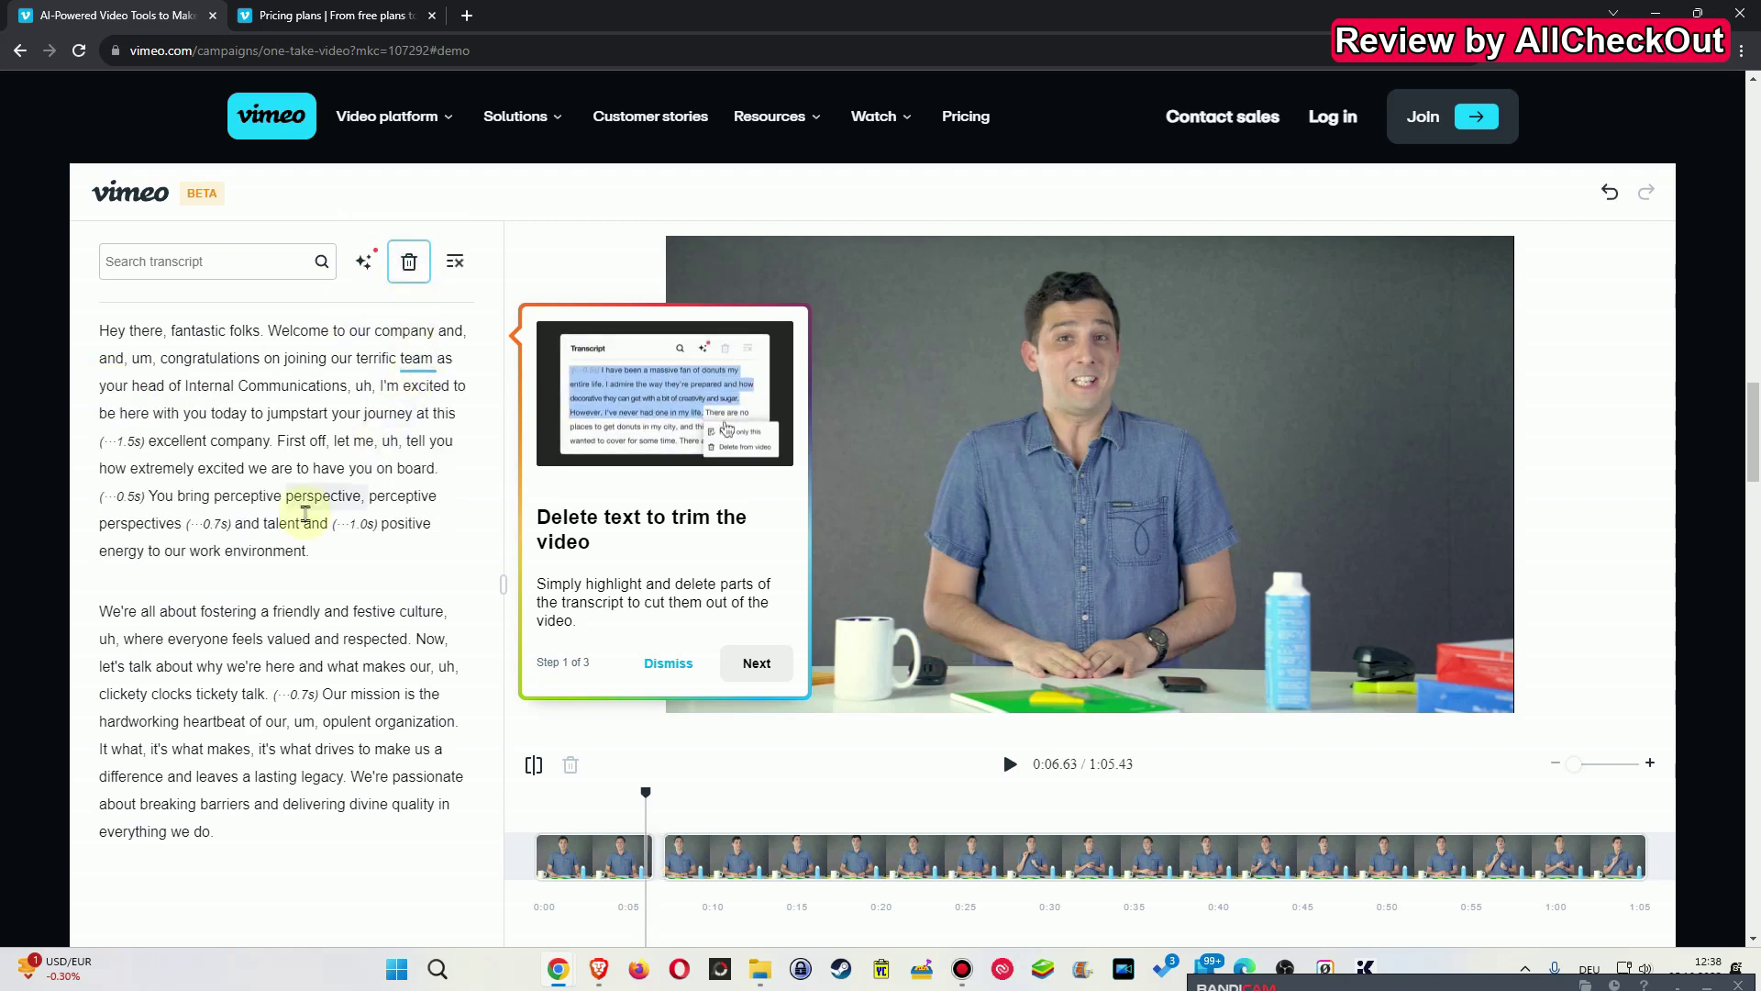
left_click(215, 524)
left_click(409, 263)
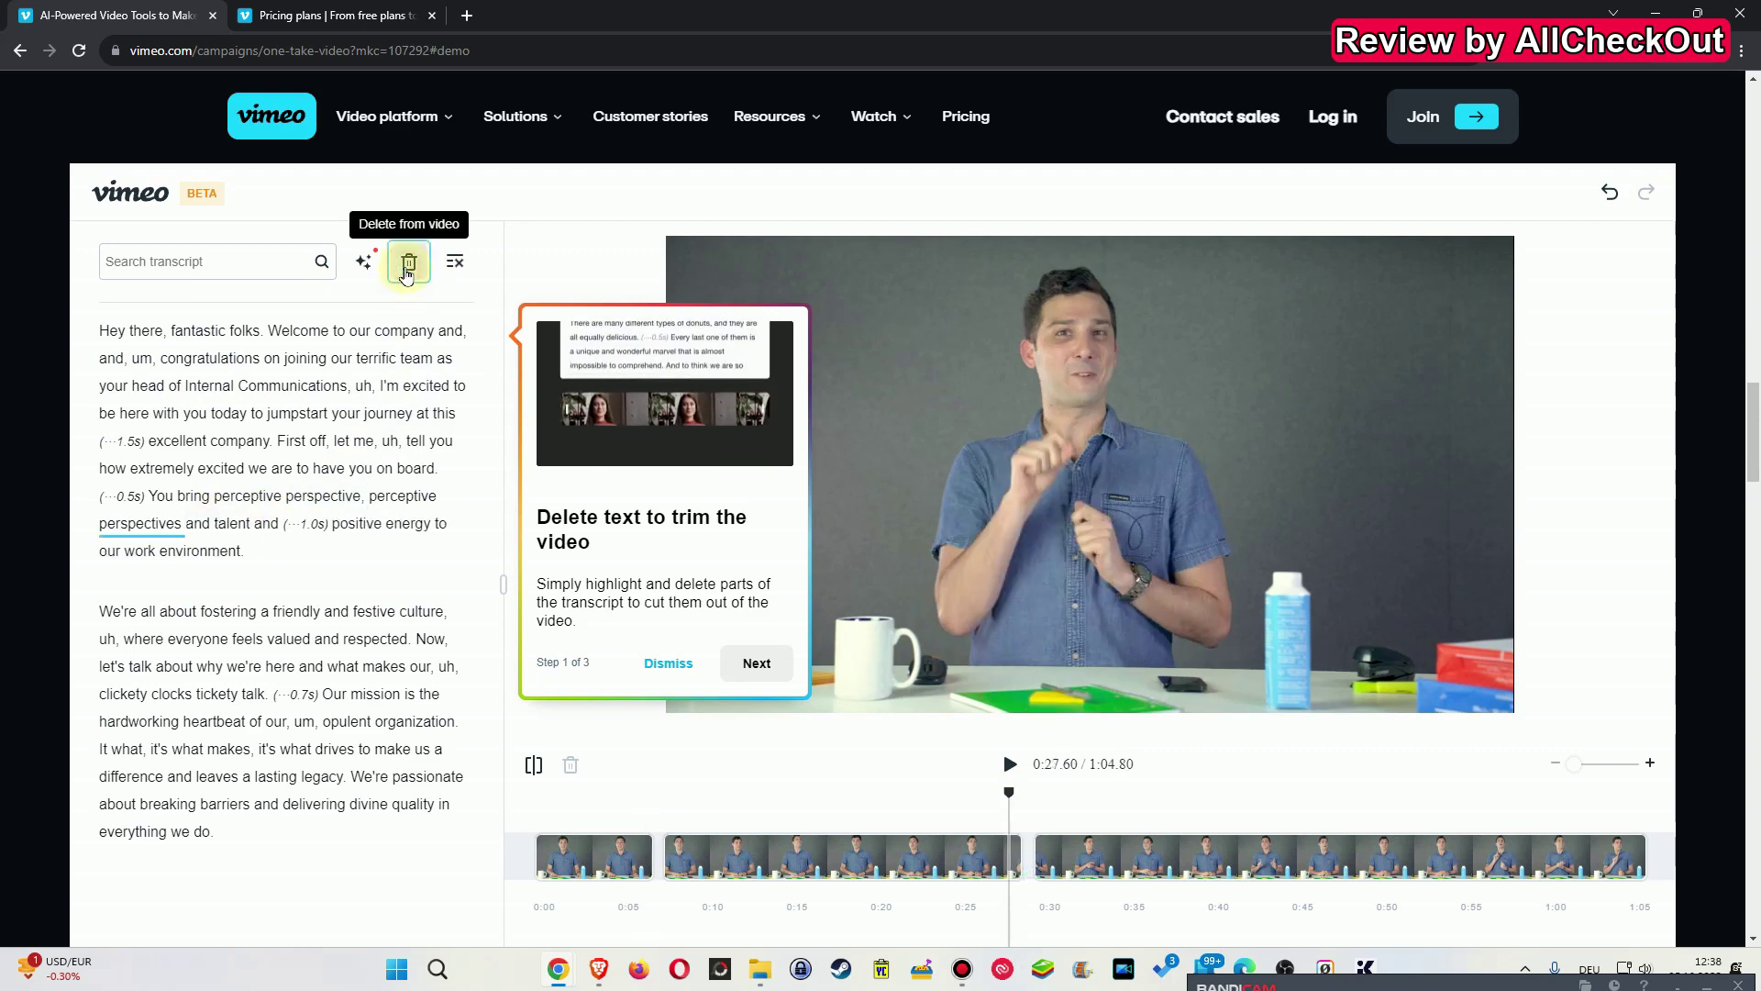
left_click(128, 441)
left_click(409, 264)
- Delete the passage from 'Communications' to 'have you' from the video
left_click(234, 376)
left_click_drag(235, 376, 341, 468)
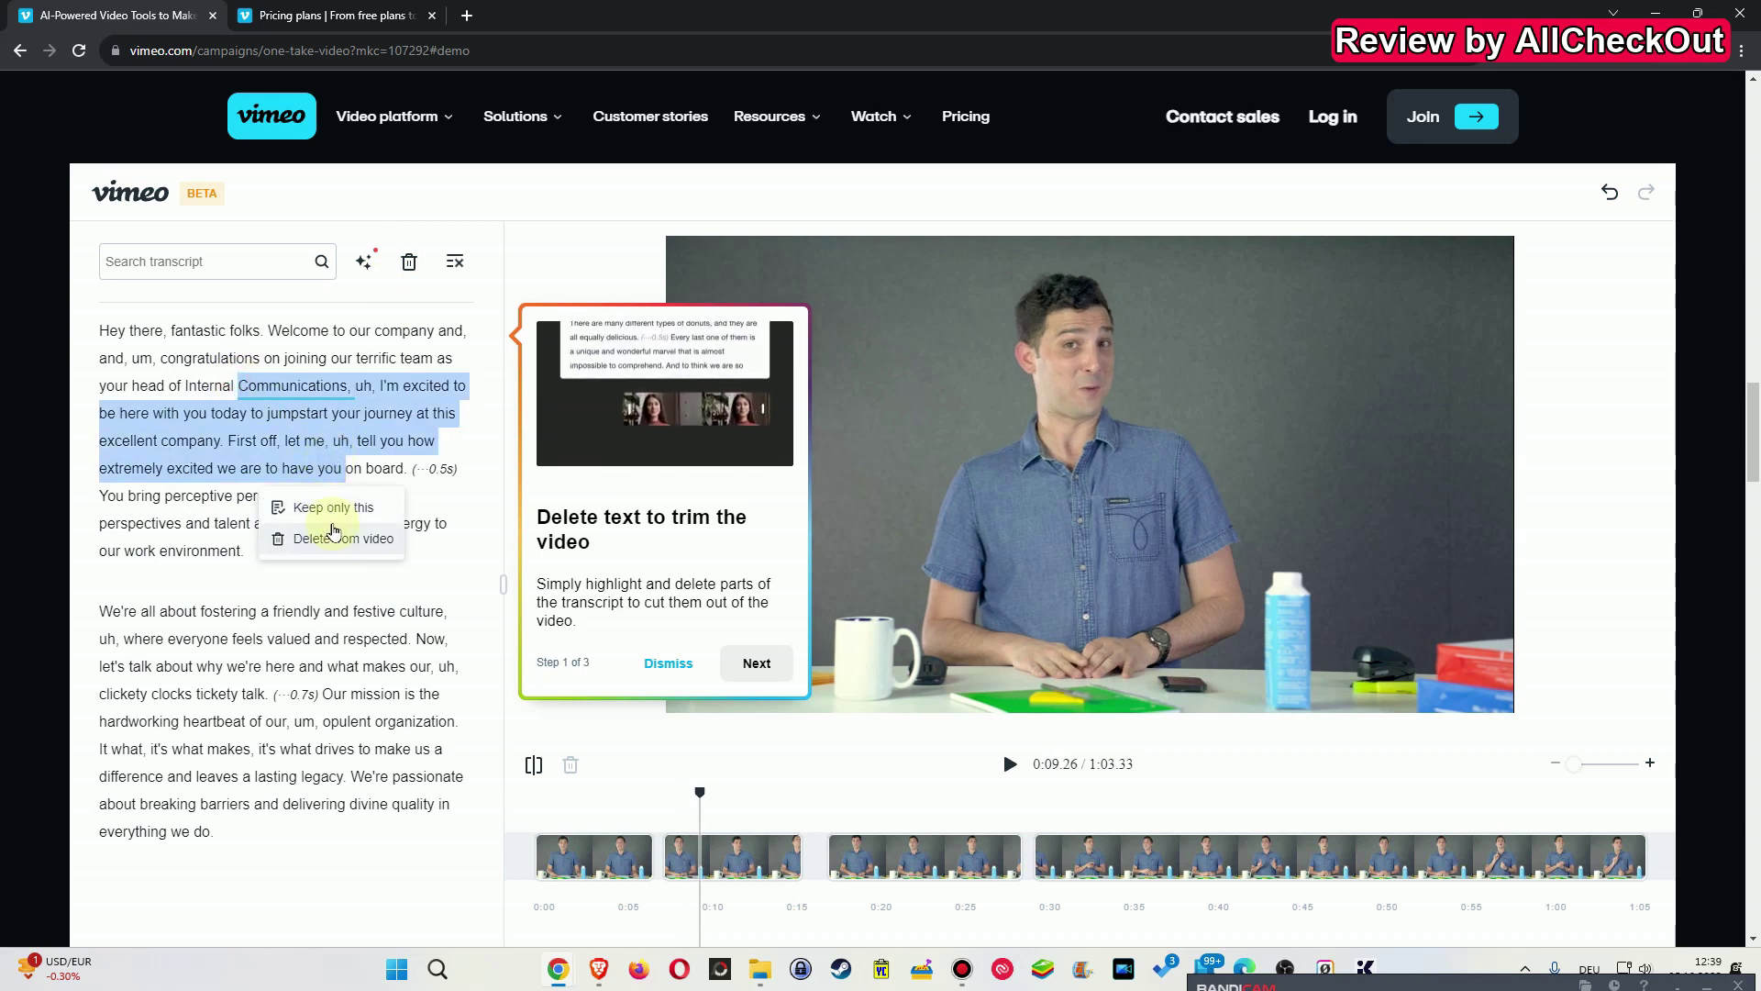
left_click(341, 539)
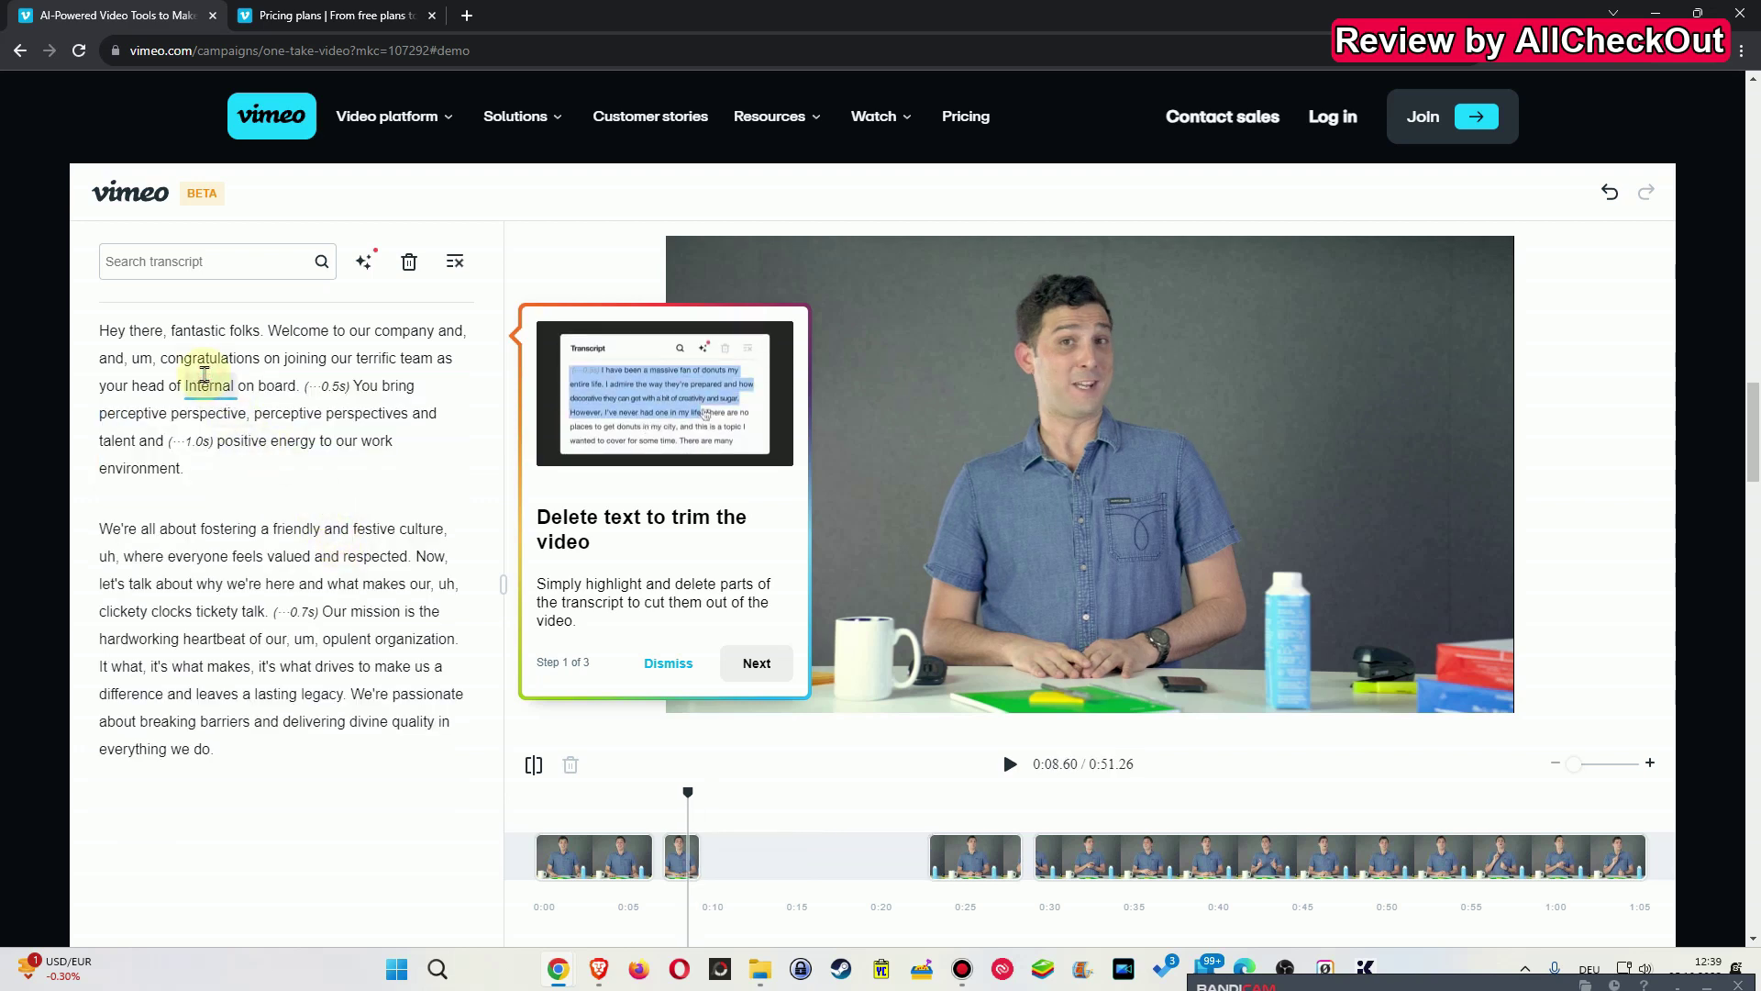
- Play the trimmed clip from 'head' and show deleted words struck through in the transcript
left_click(156, 386)
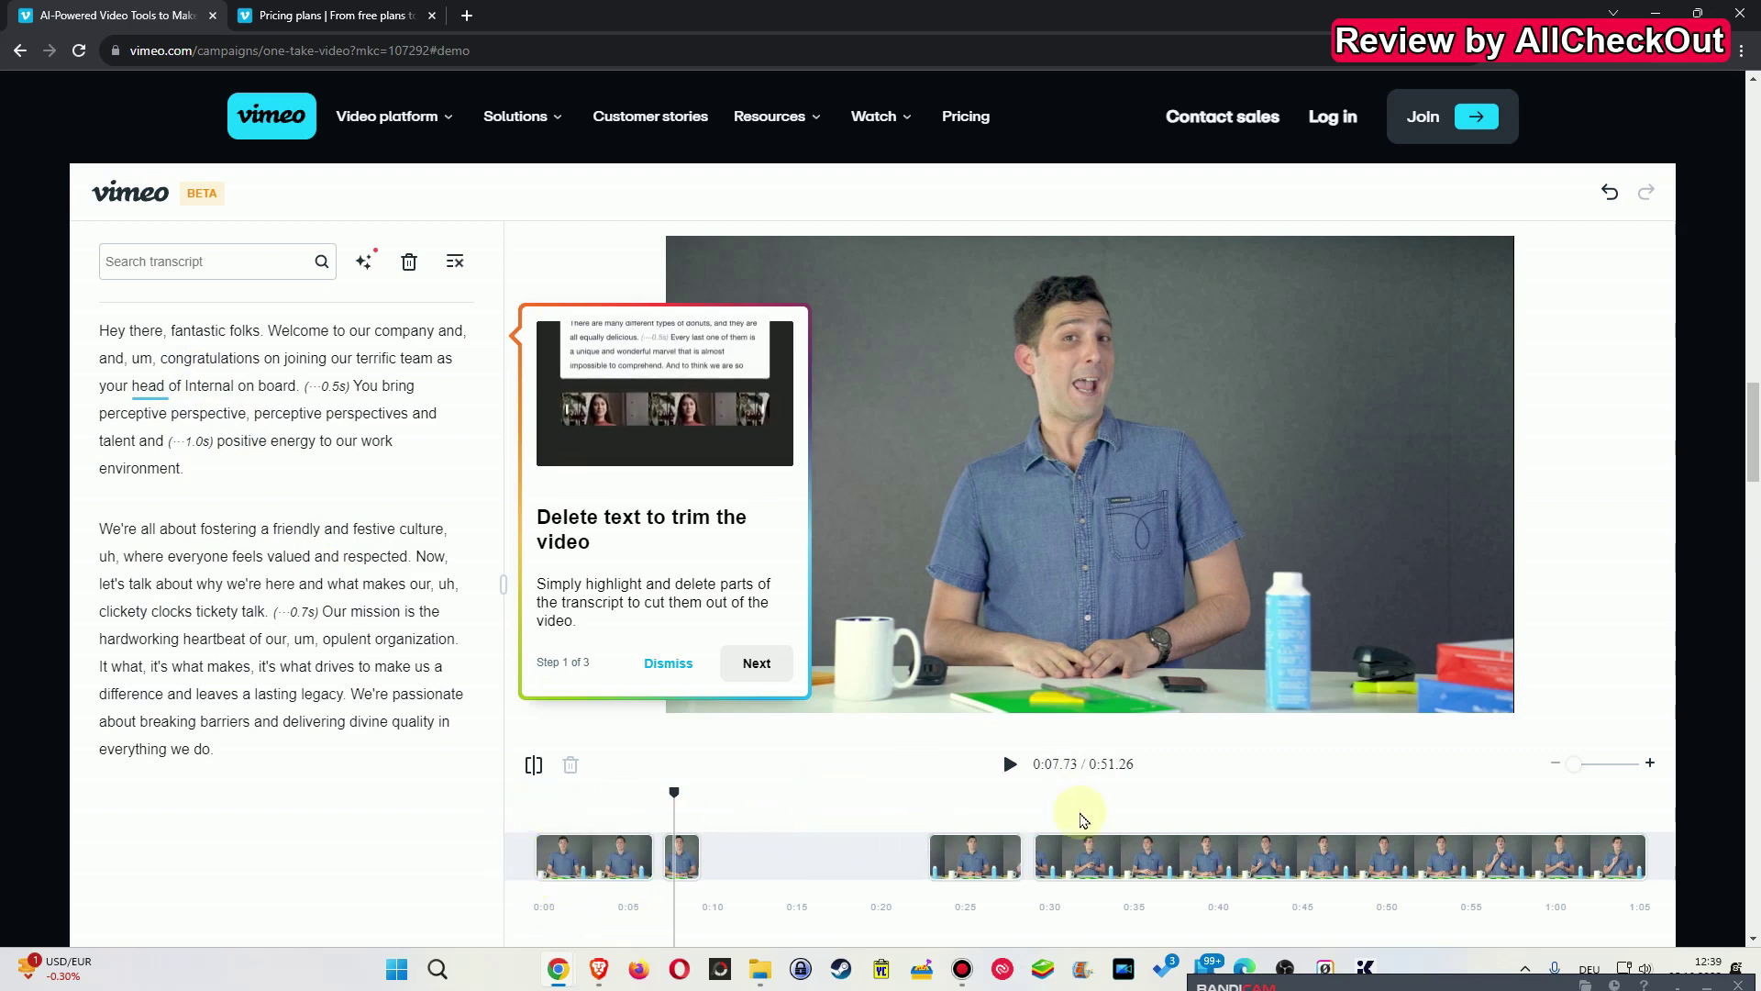
left_click(1010, 764)
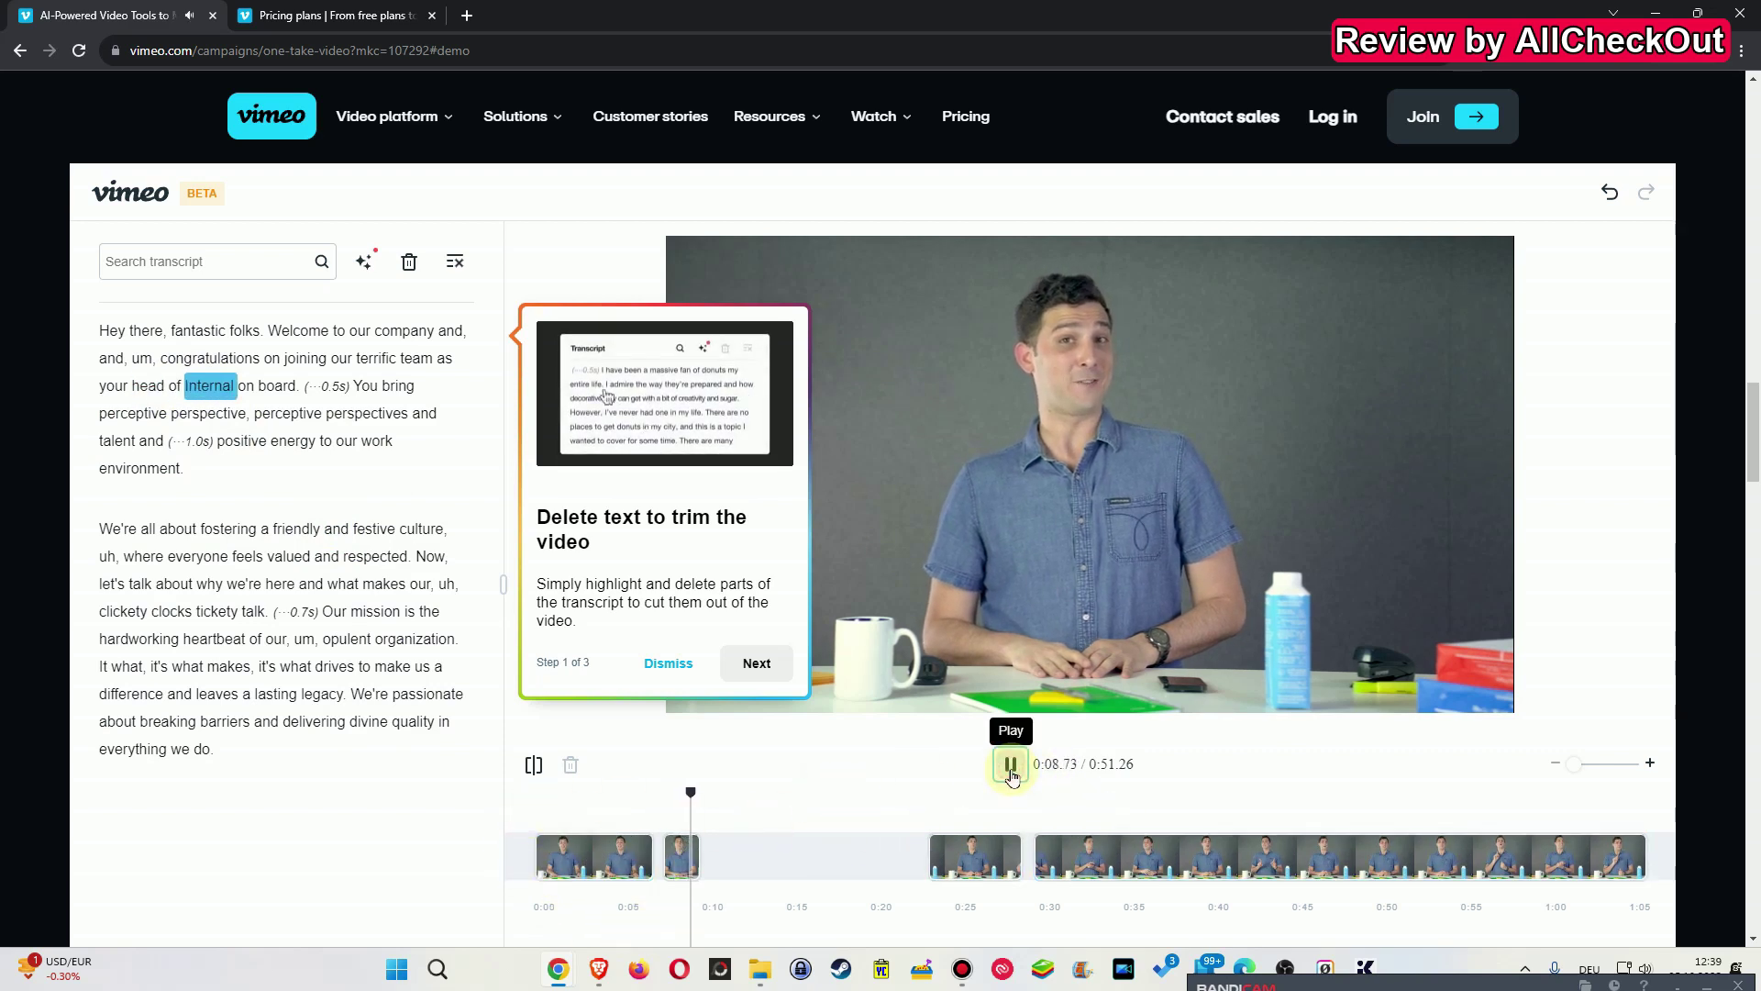
left_click(1010, 764)
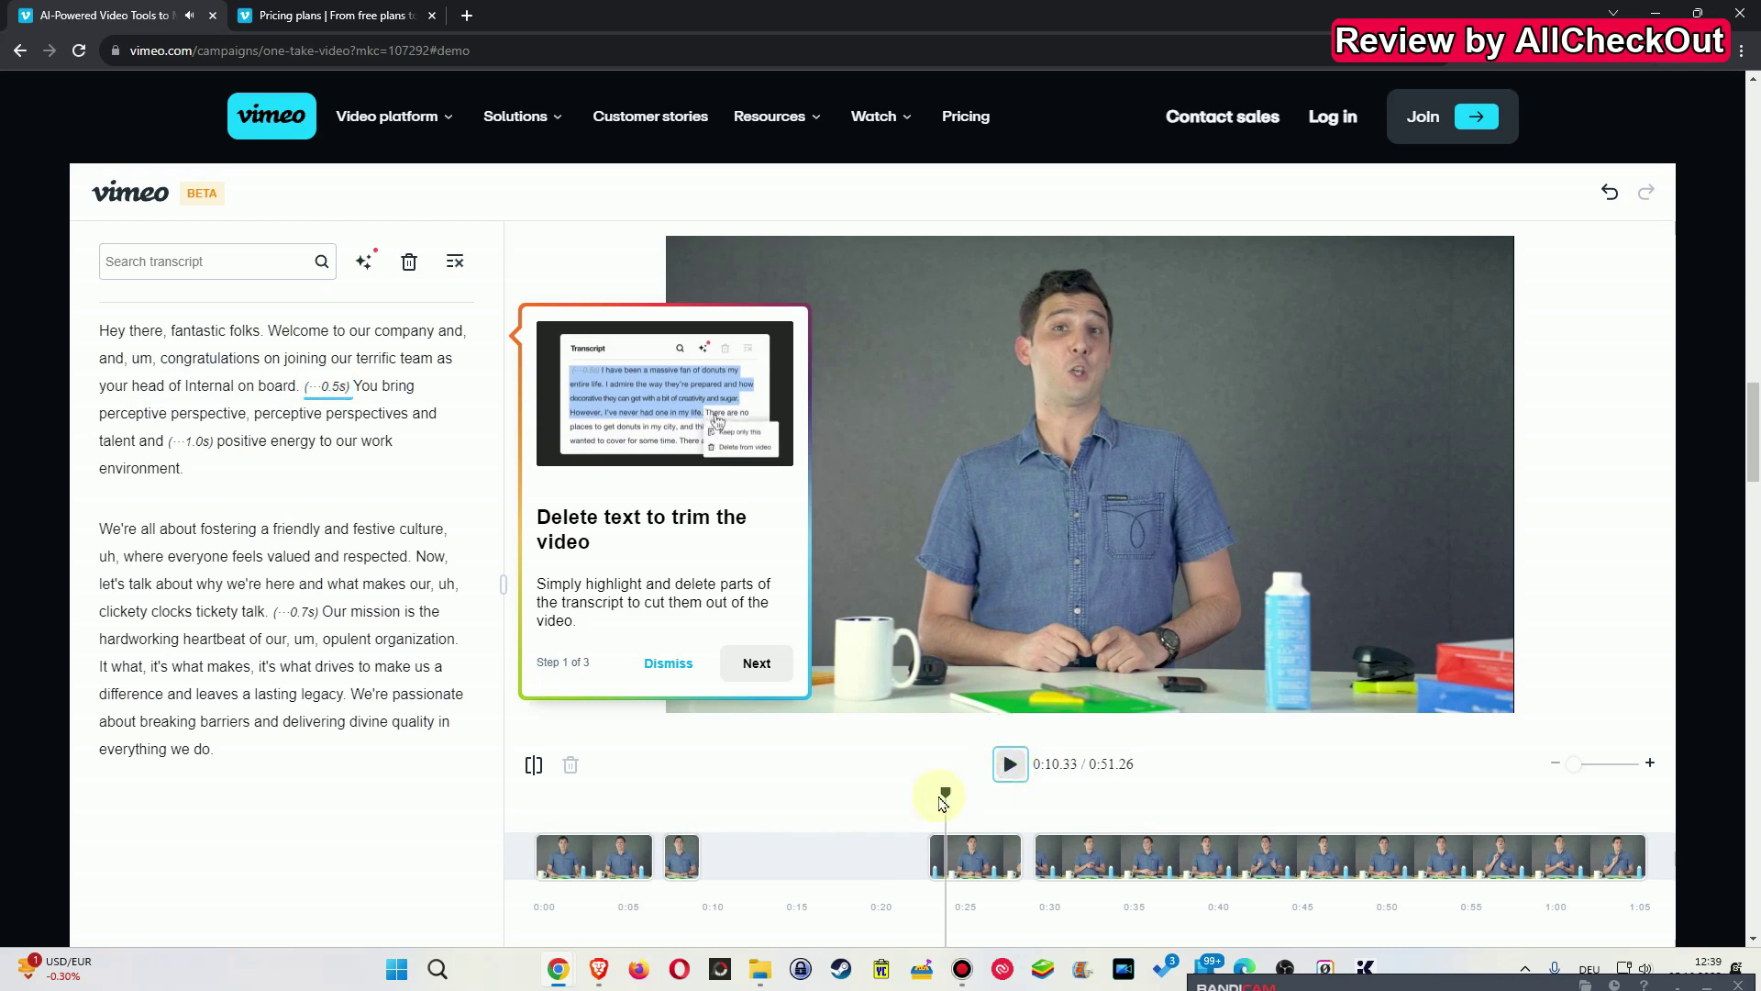
left_click(452, 263)
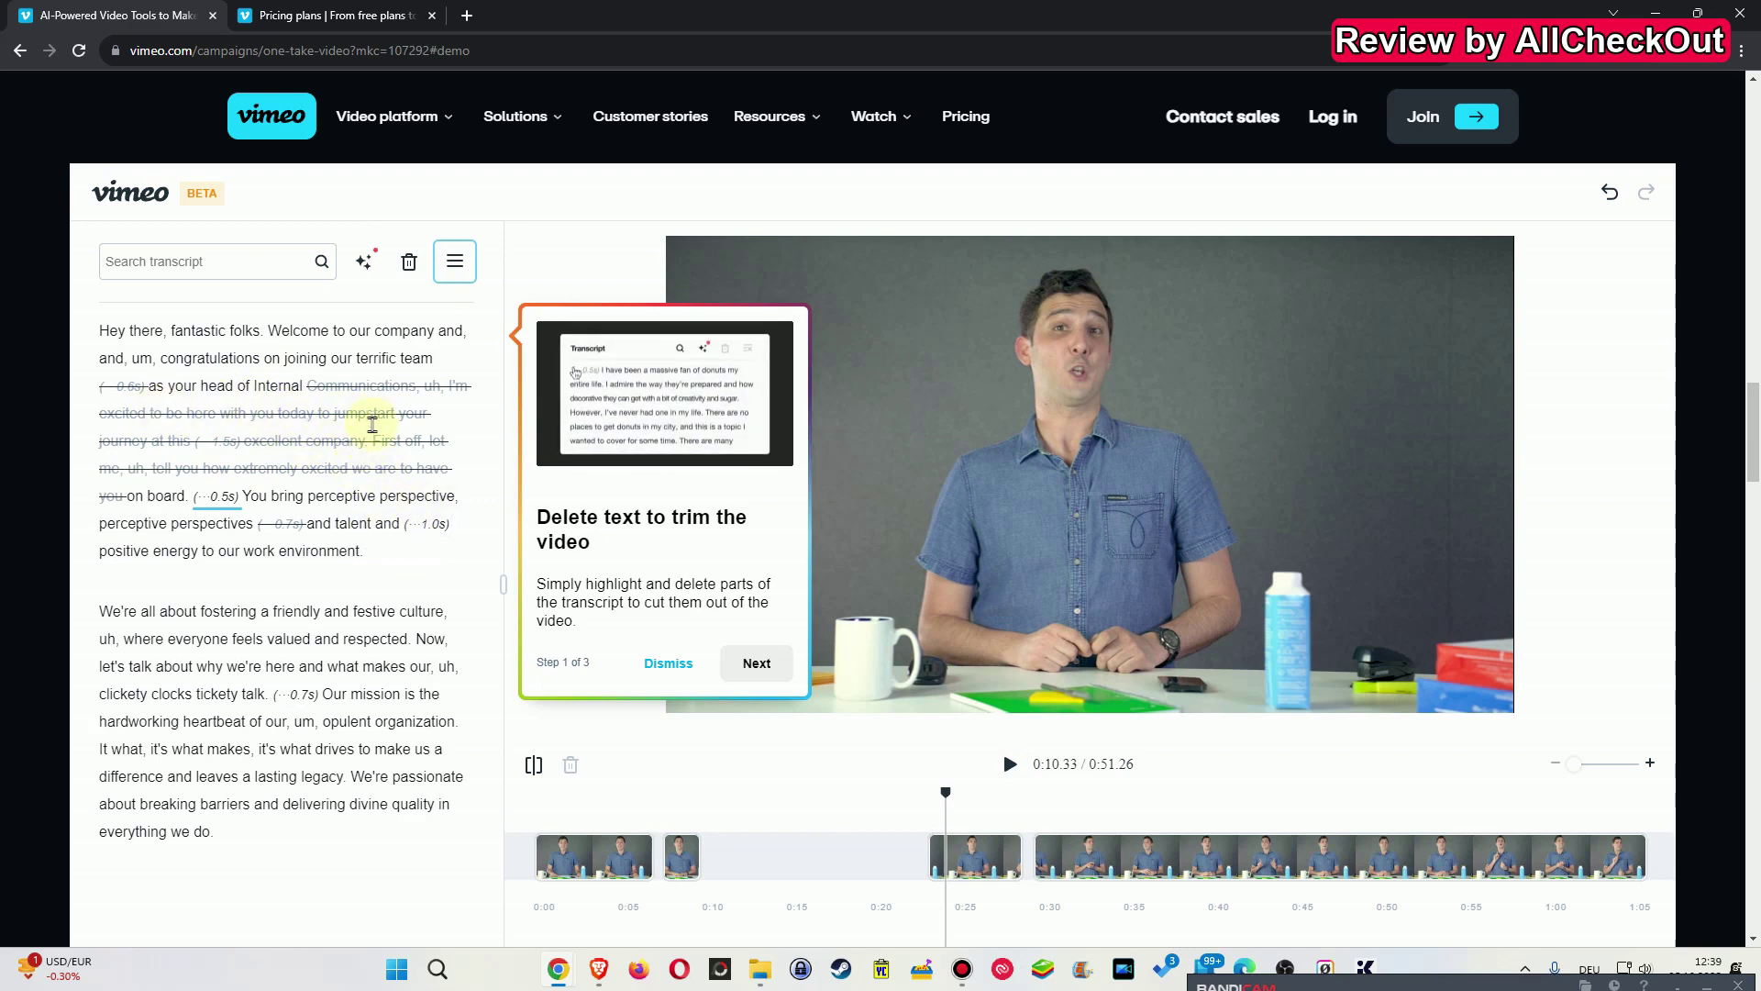
left_click(211, 498)
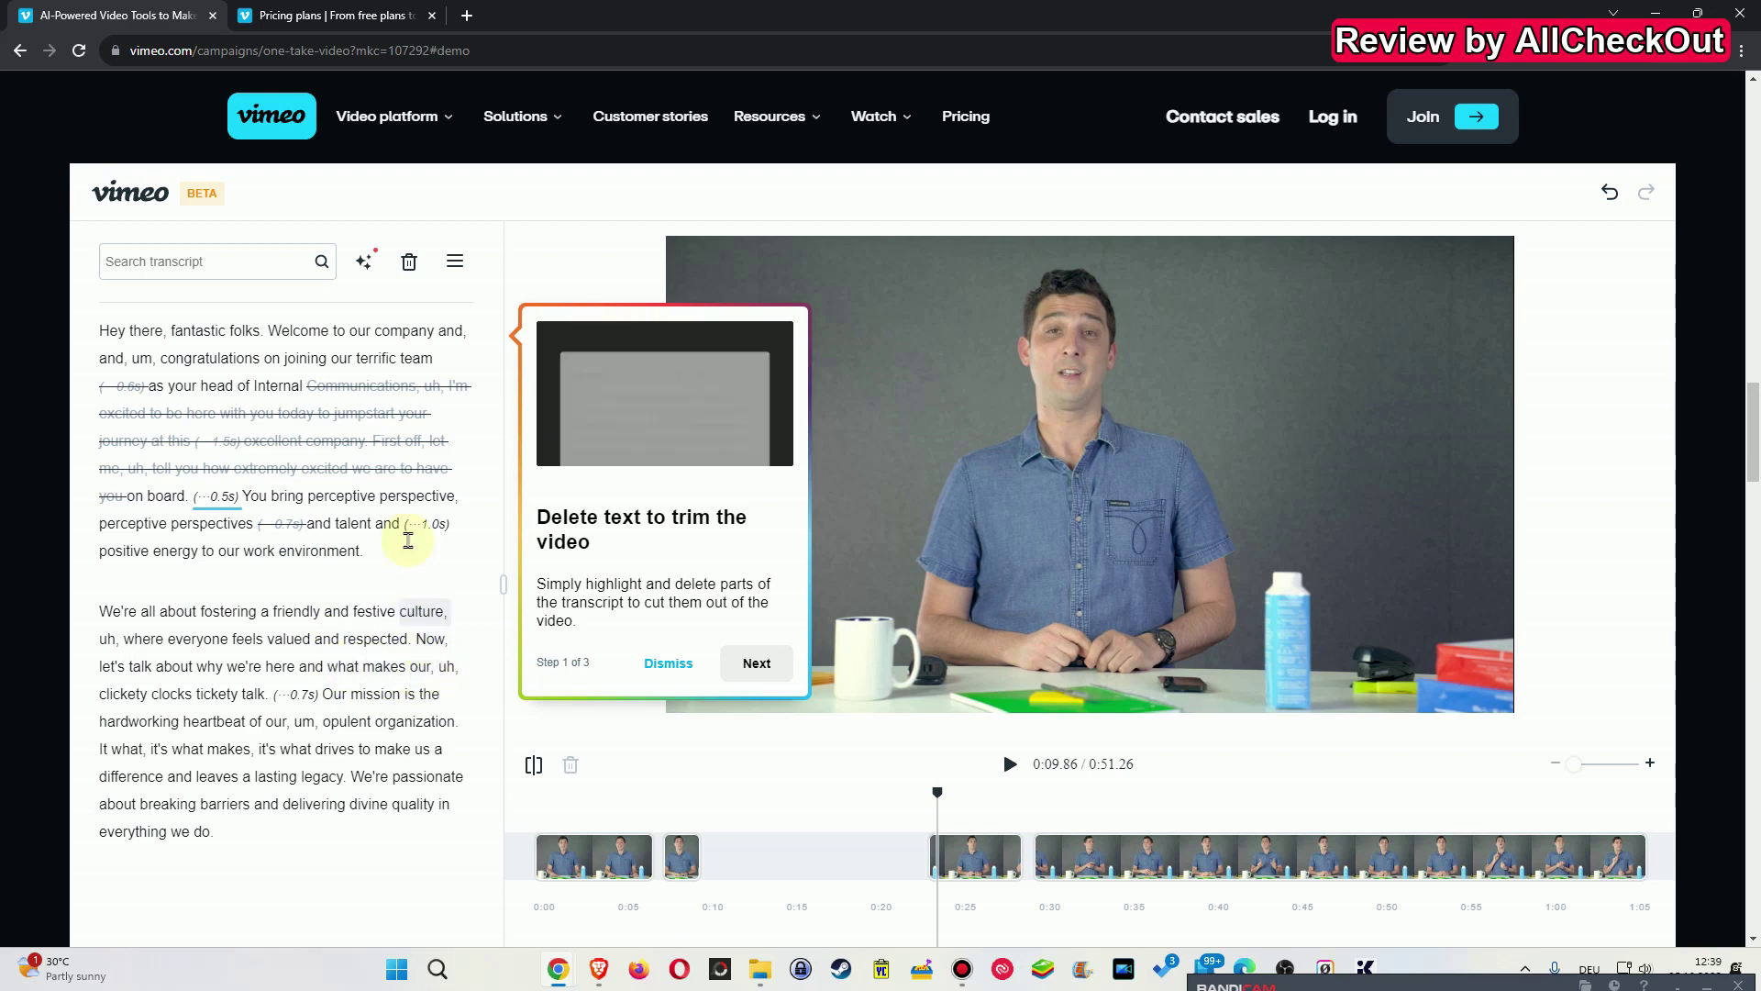
- Remove the 3 word gaps (2.2 seconds), preview from 'what', then minimize the editor
left_click(366, 265)
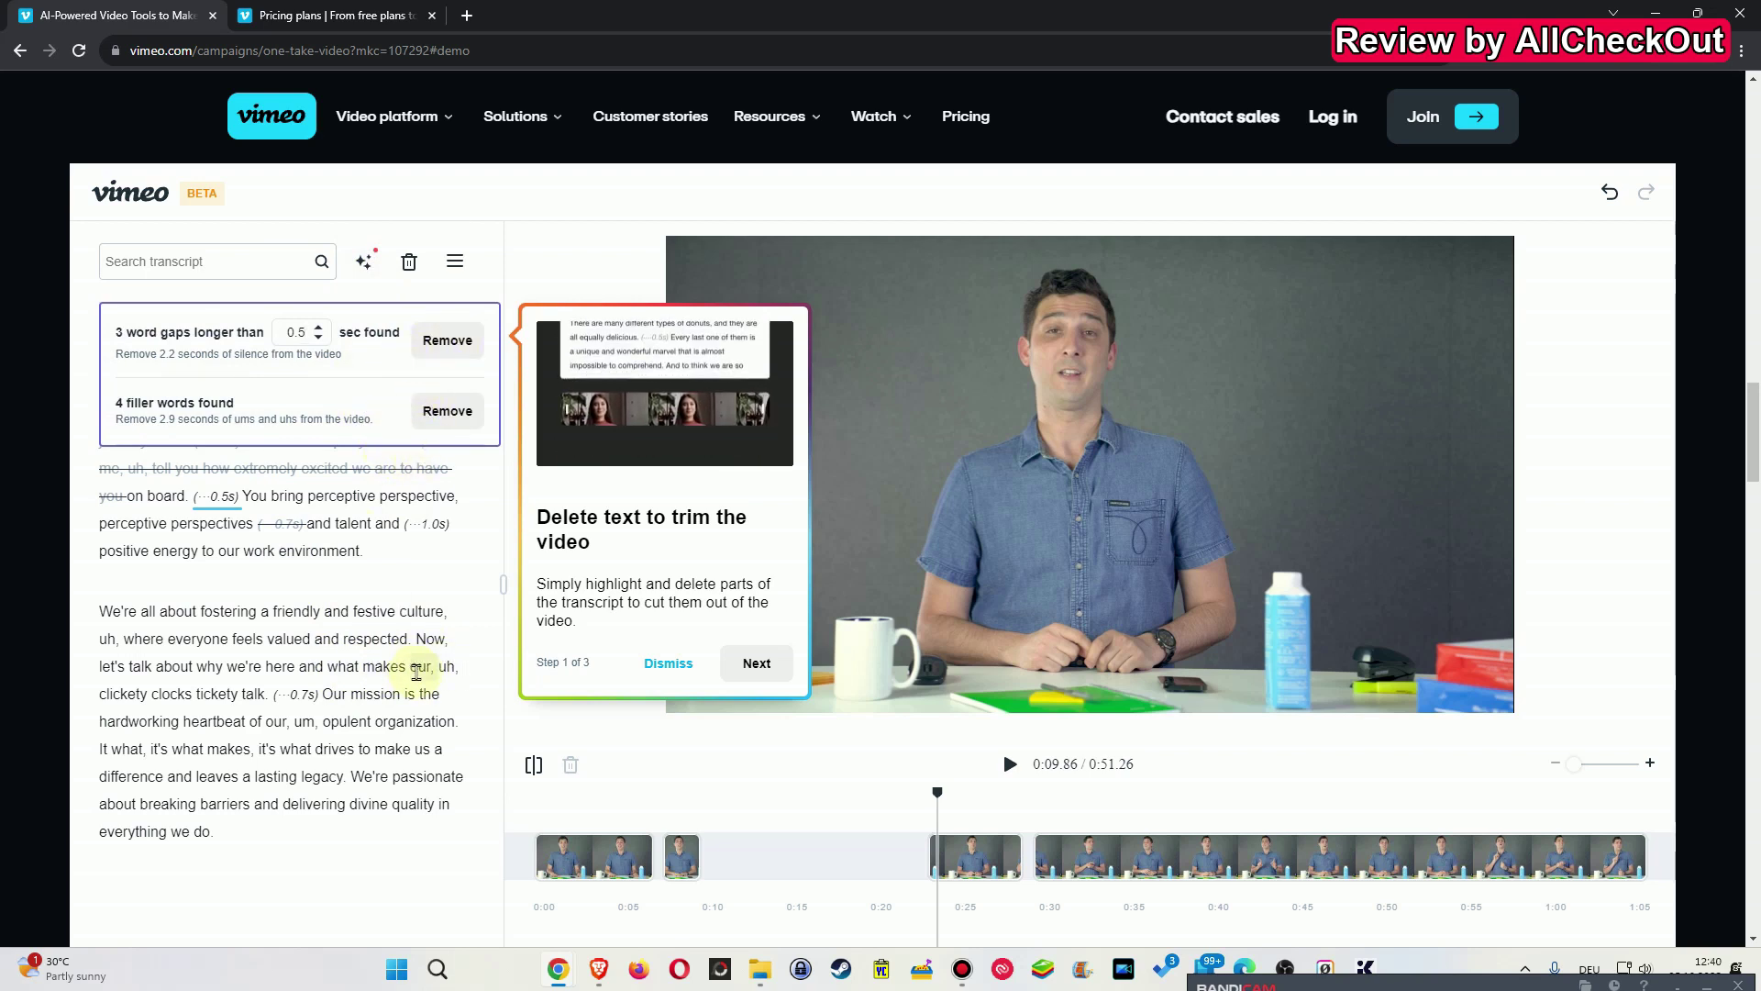
left_click(447, 341)
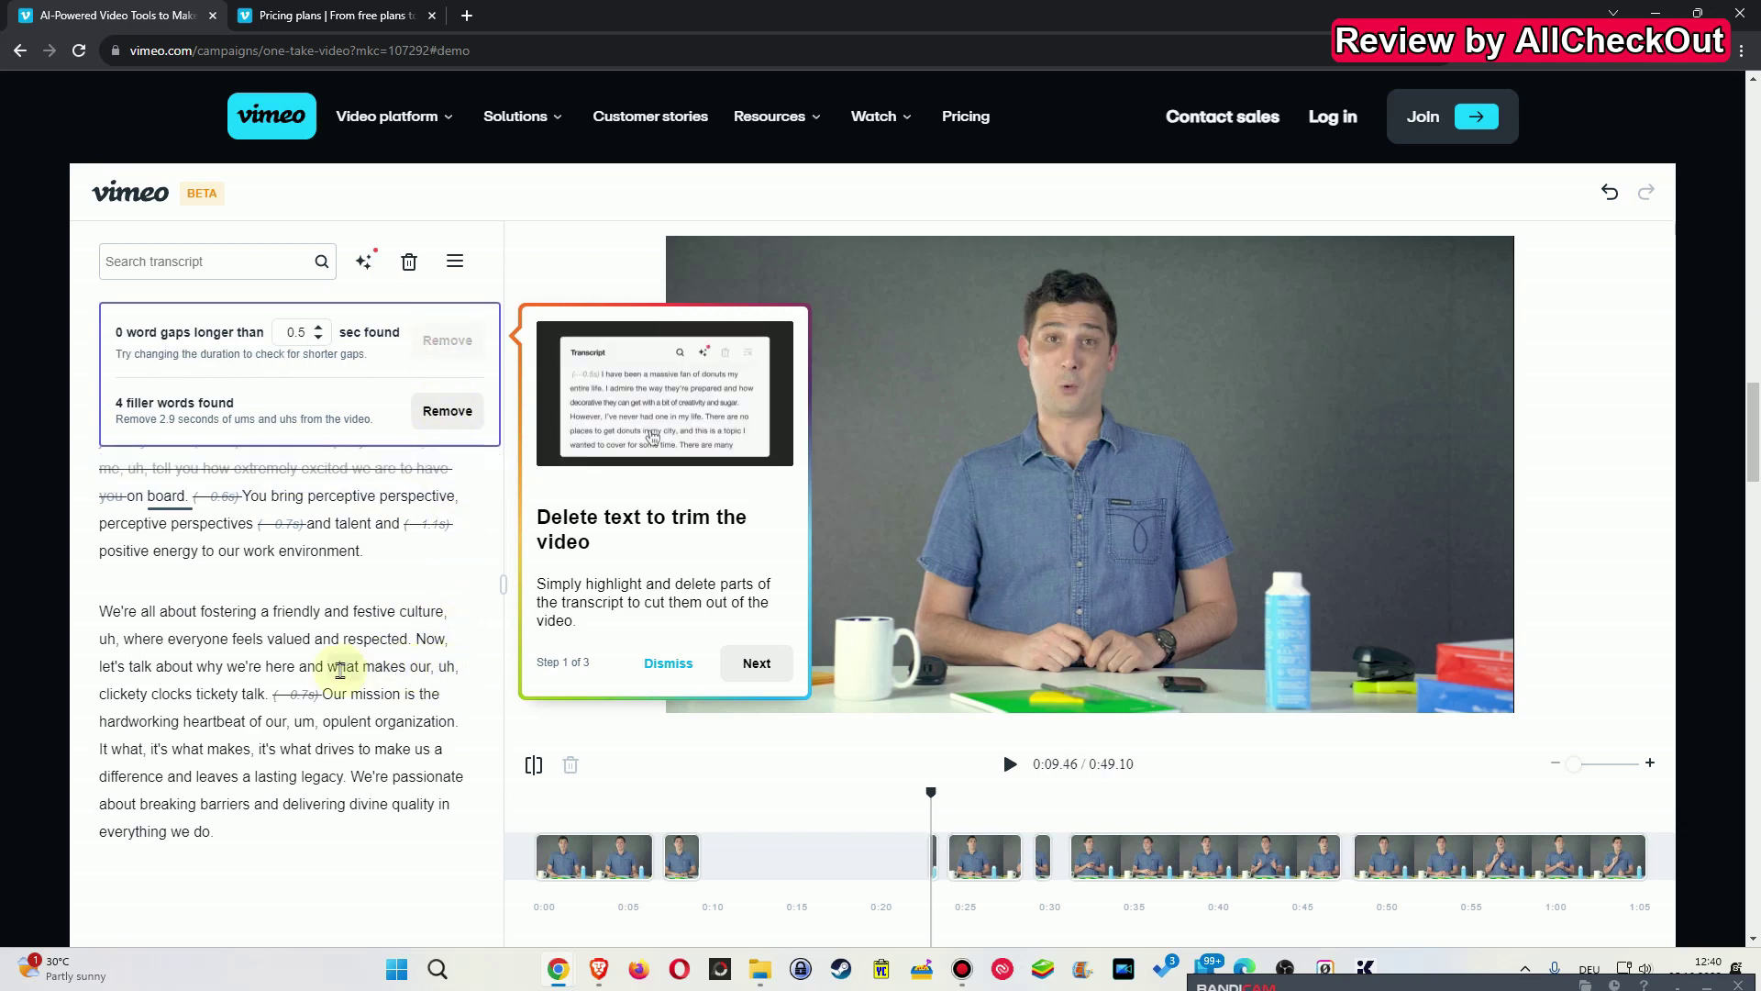
left_click(340, 668)
left_click(1011, 764)
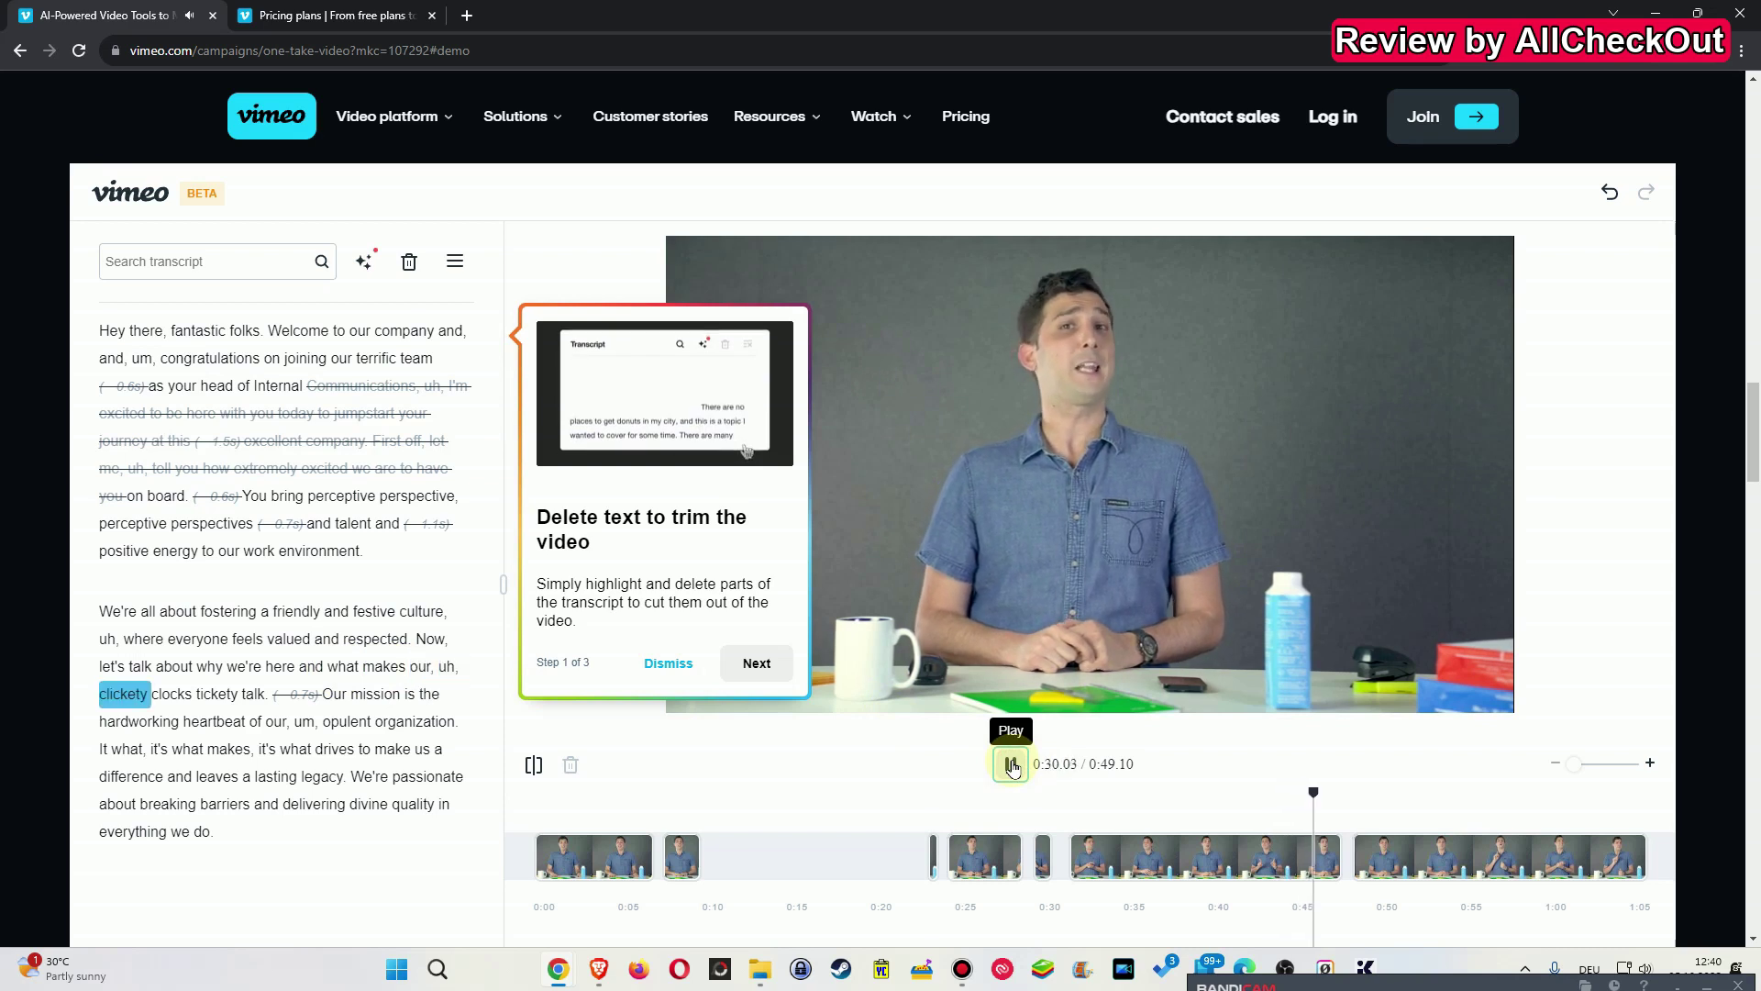
left_click(1012, 764)
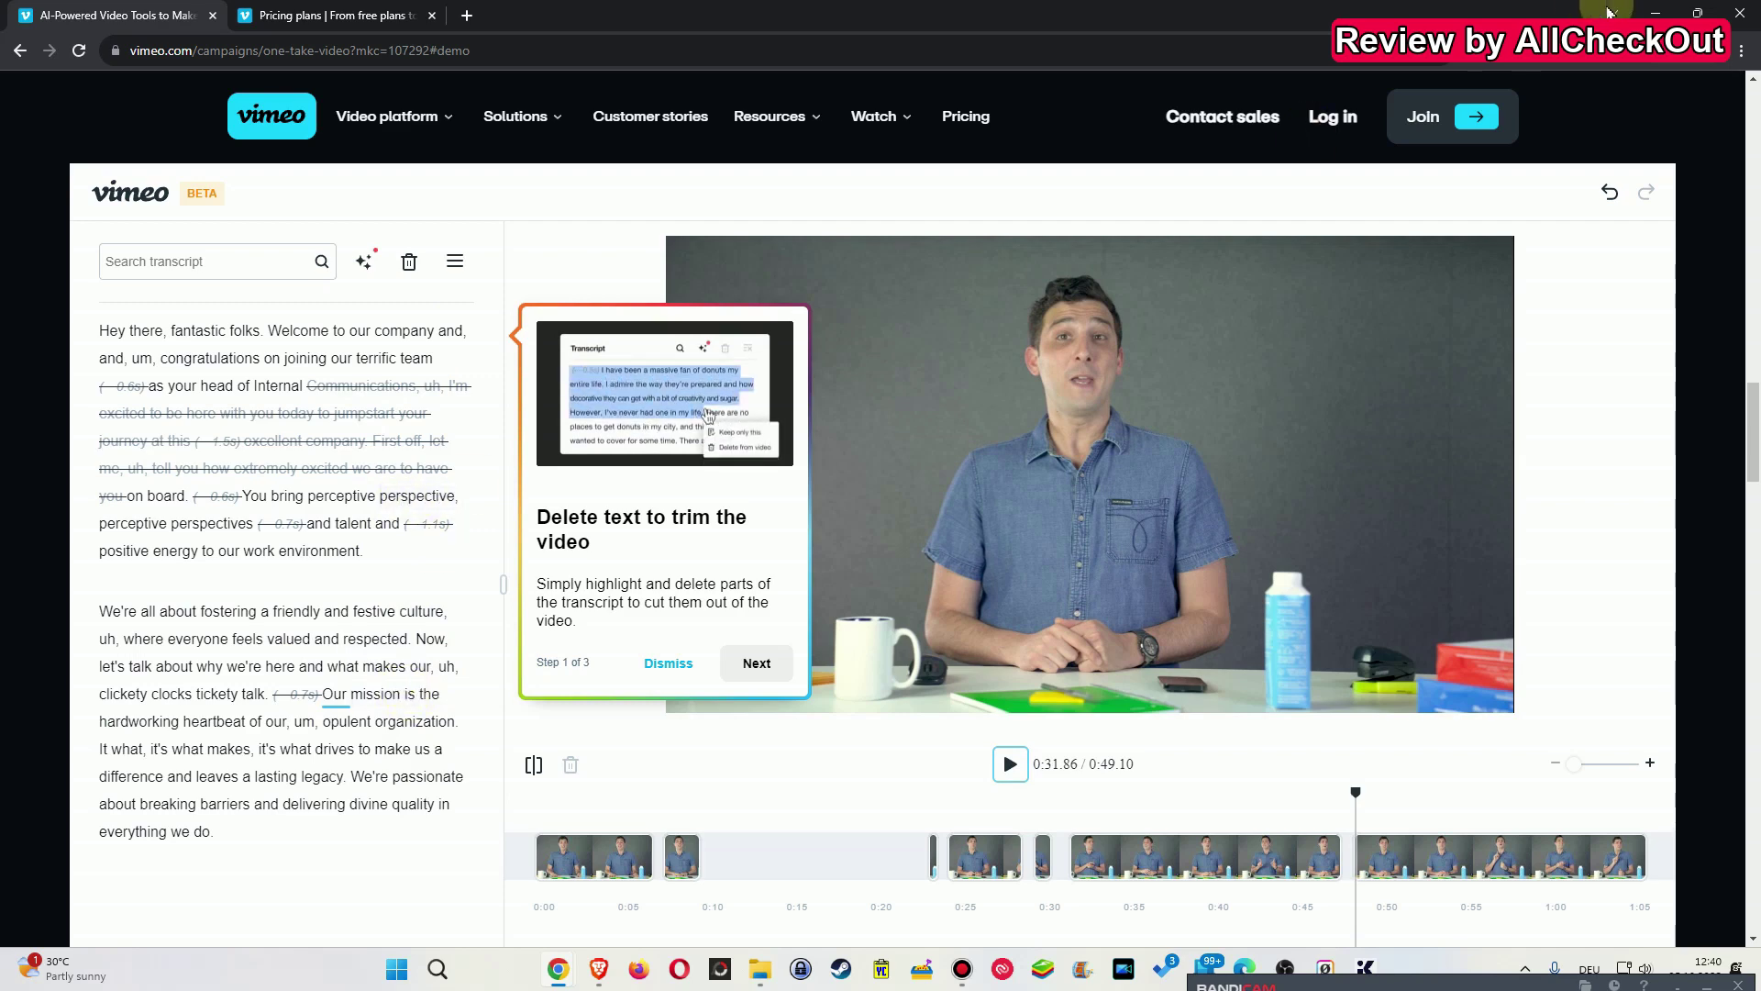
left_click(1651, 13)
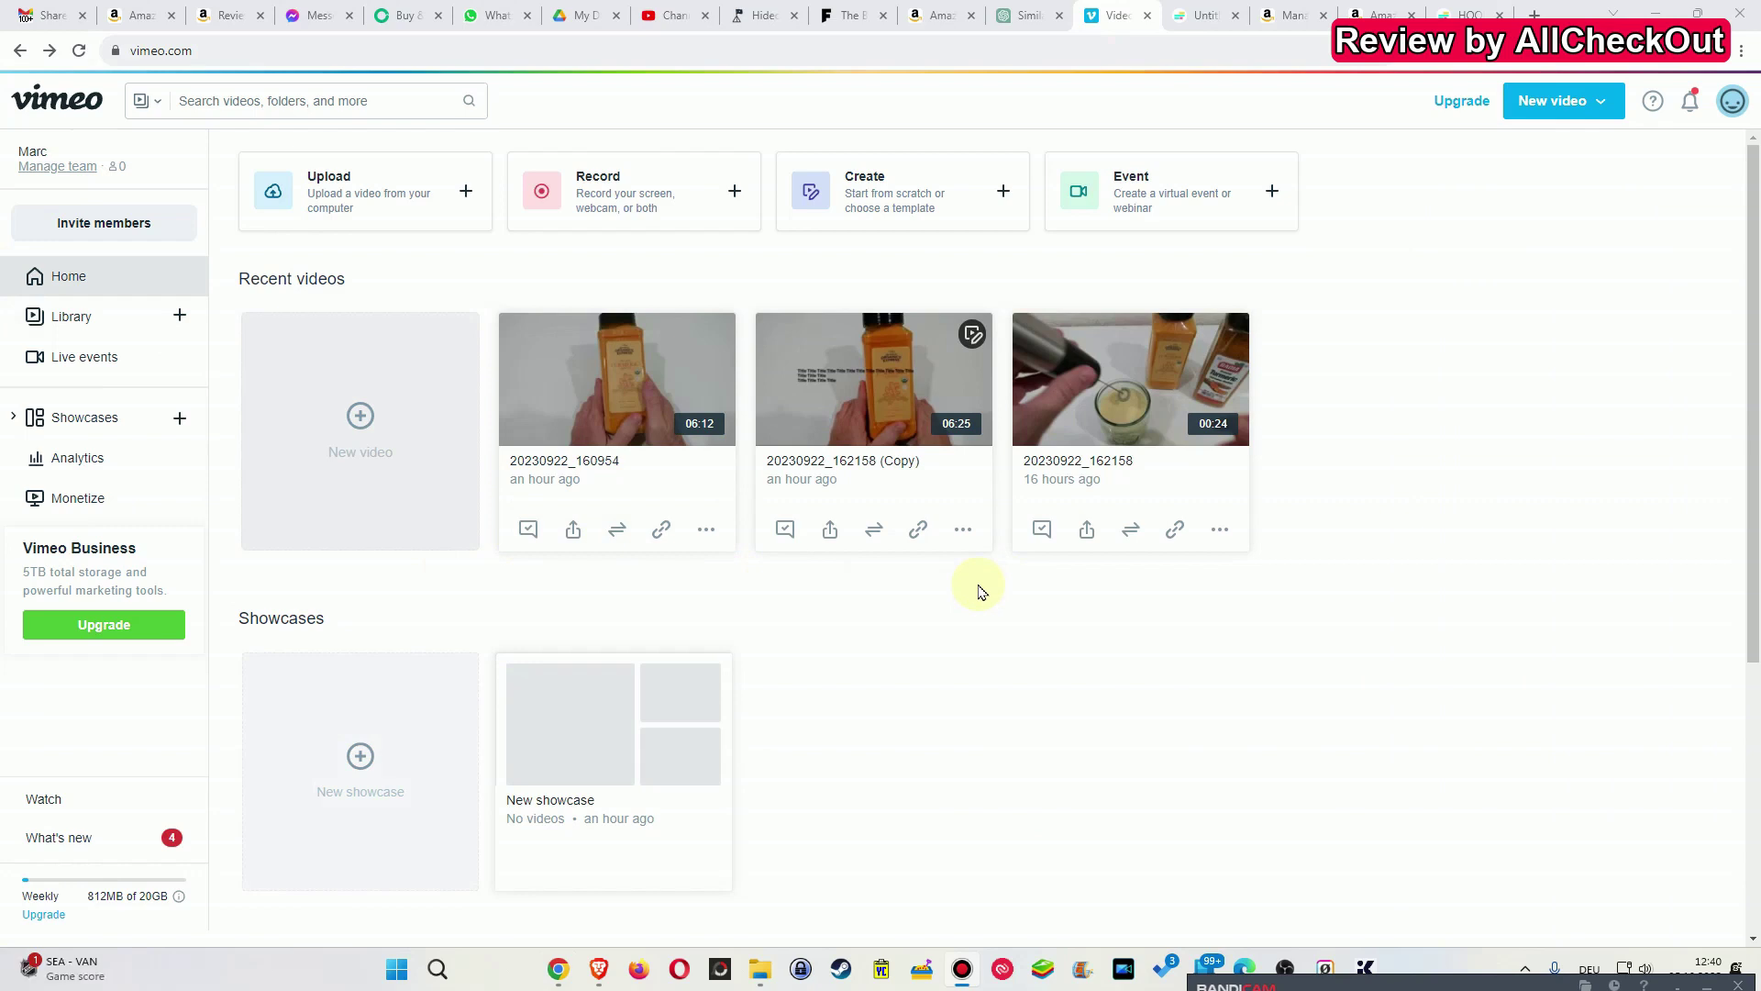
- Drag 20231004_163301.mp4 from the folder into Vimeo to upload it and into the Kapwing project
key("super+Right")
left_click(312, 557)
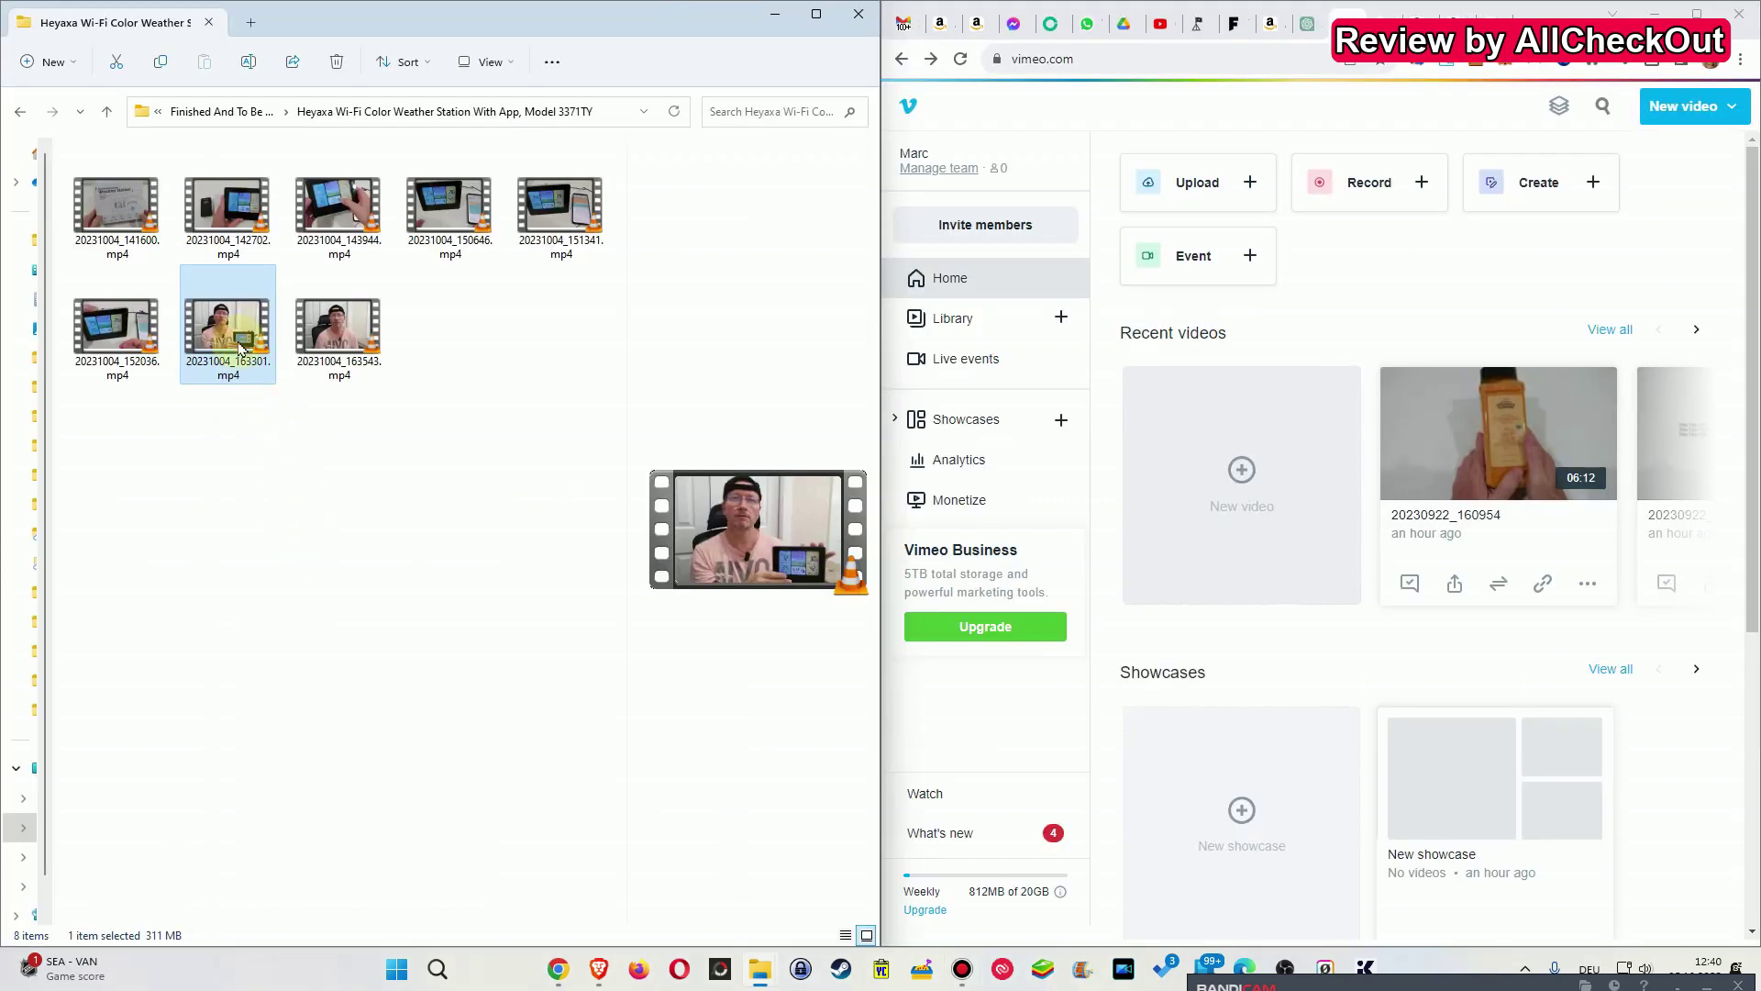
left_click_drag(233, 335, 1199, 493)
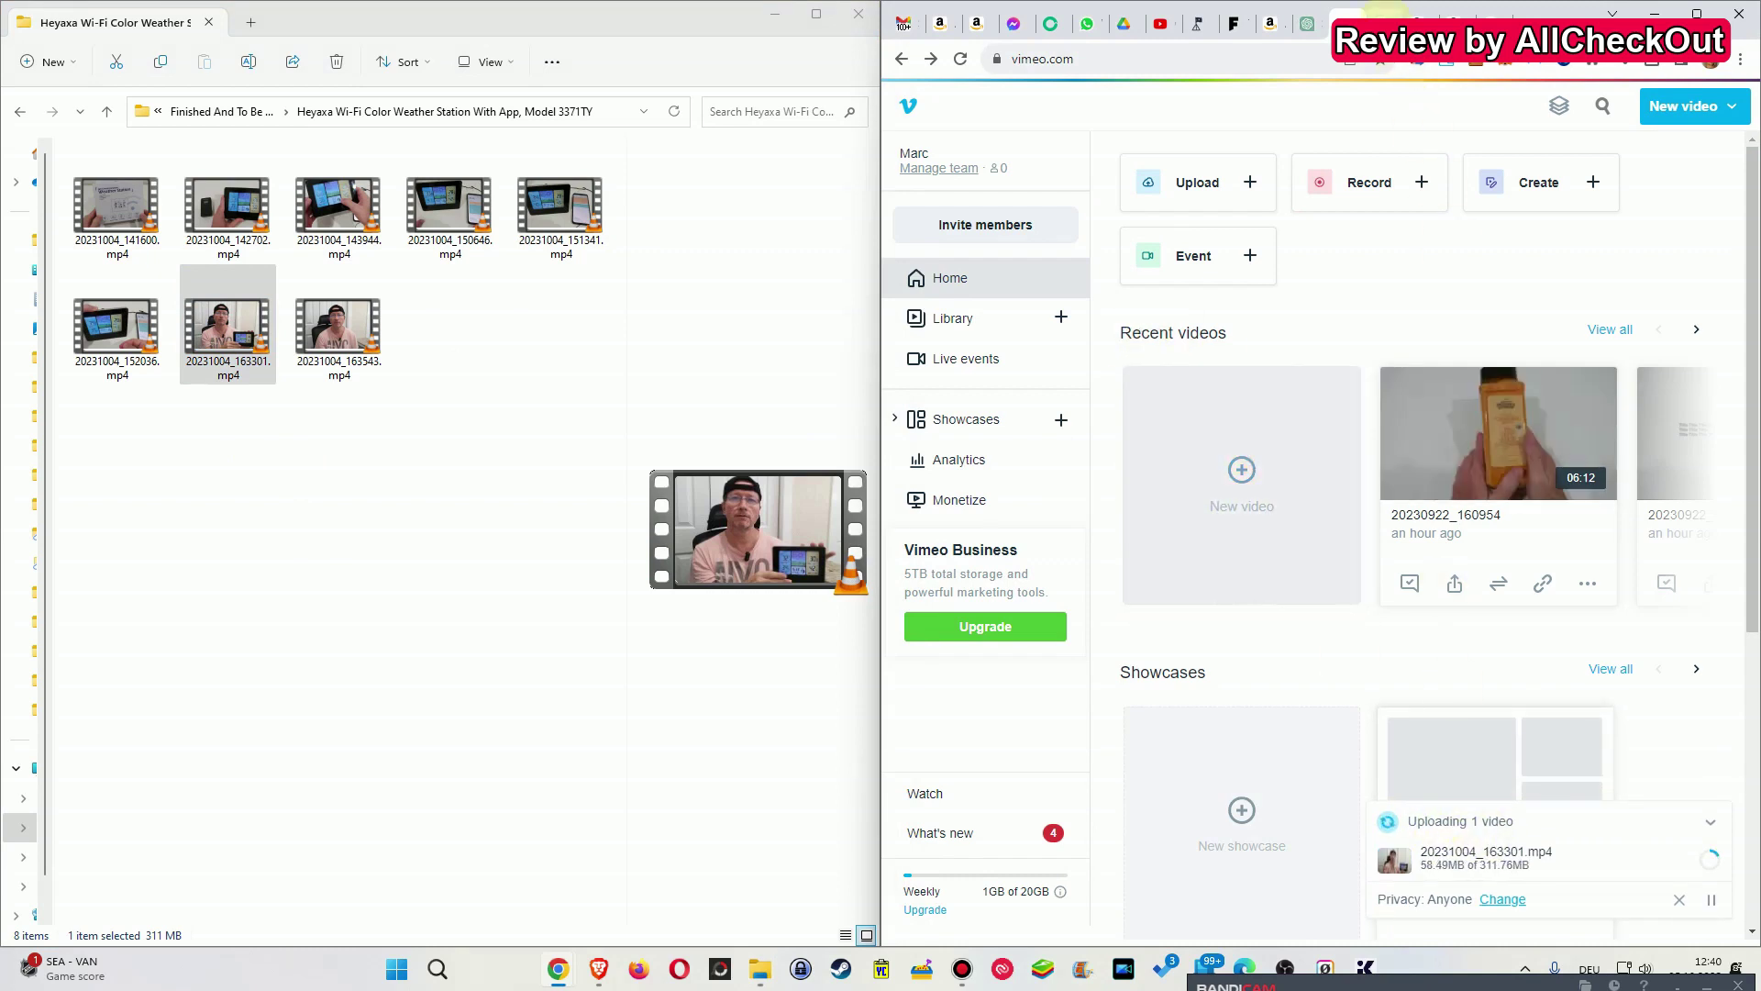
left_click(1385, 14)
left_click_drag(230, 323, 1458, 504)
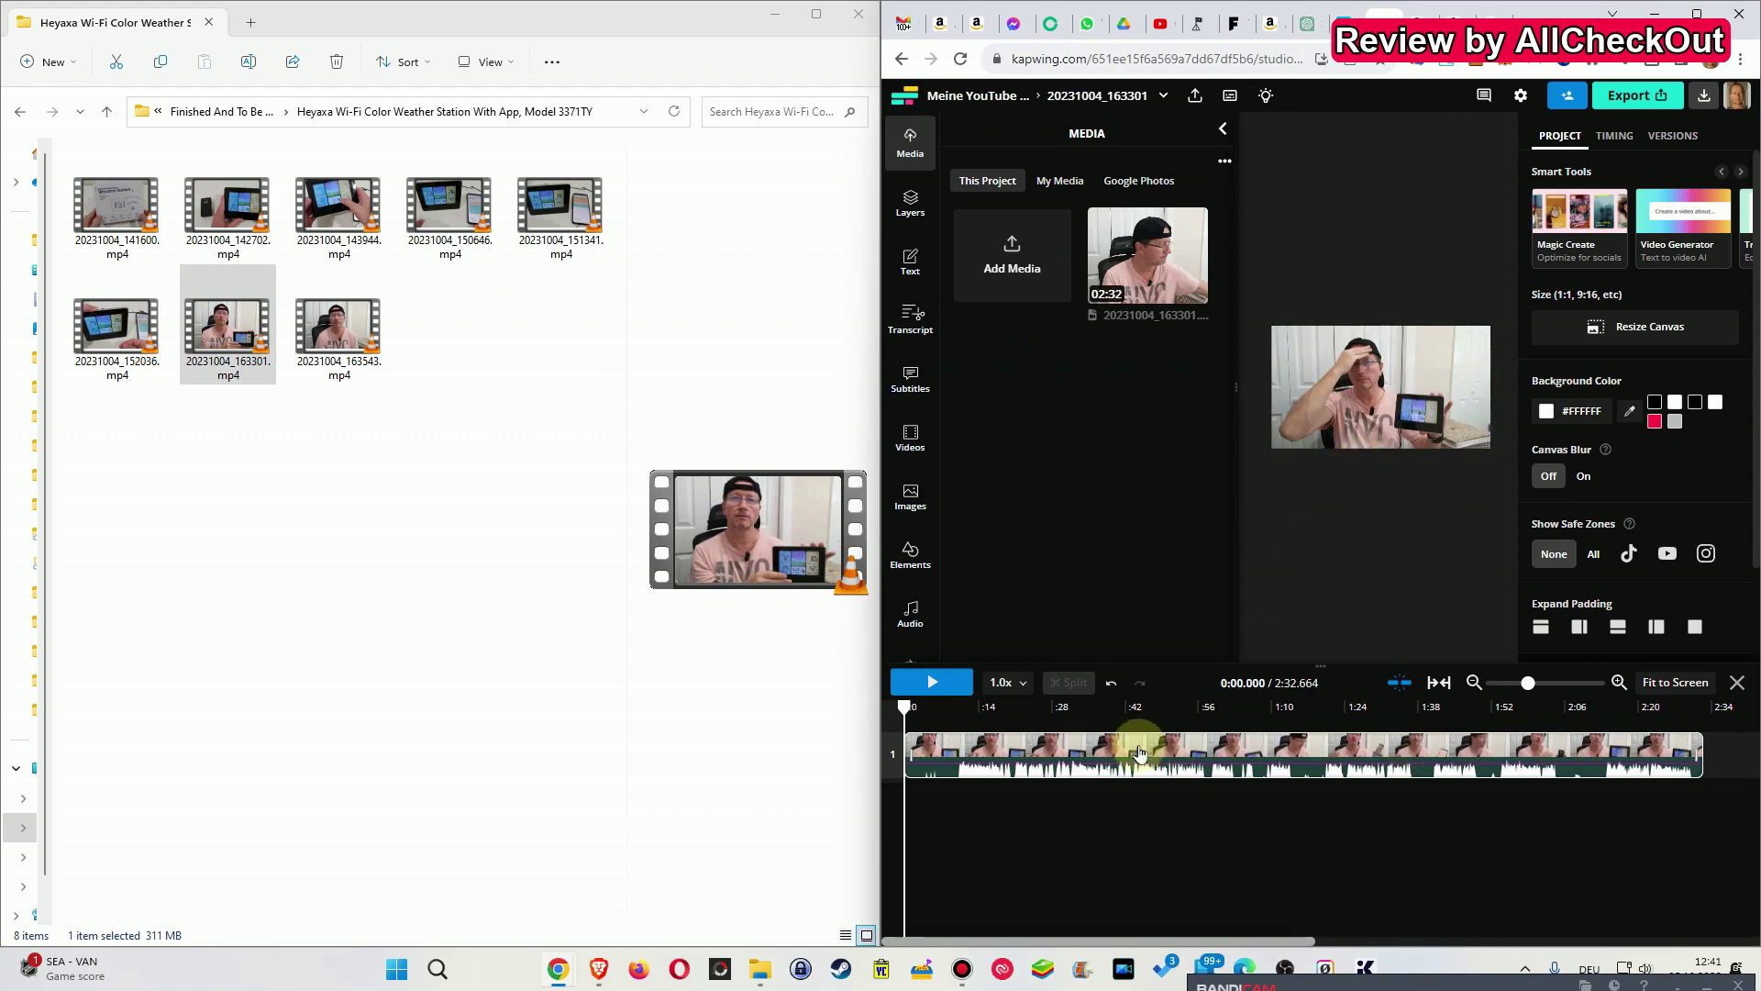
- Maximize the browser and select the 2:32 clip in Kapwing to view its Edit settings
left_click(1136, 9)
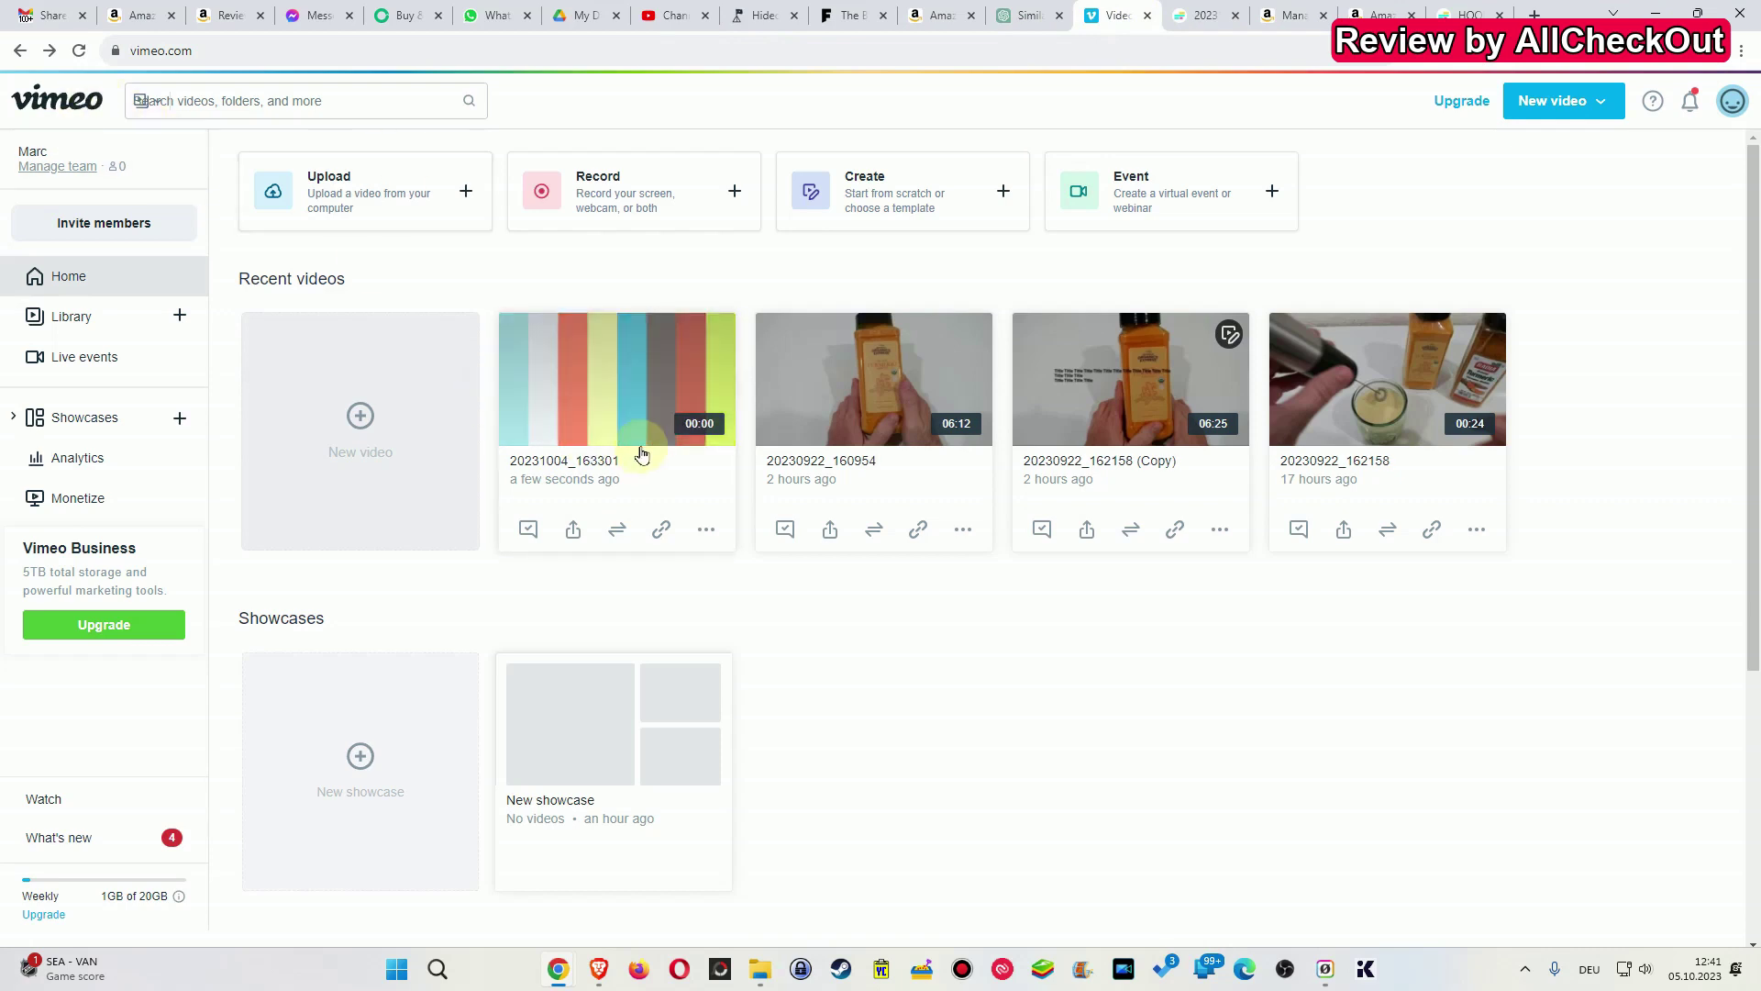
left_click(1194, 13)
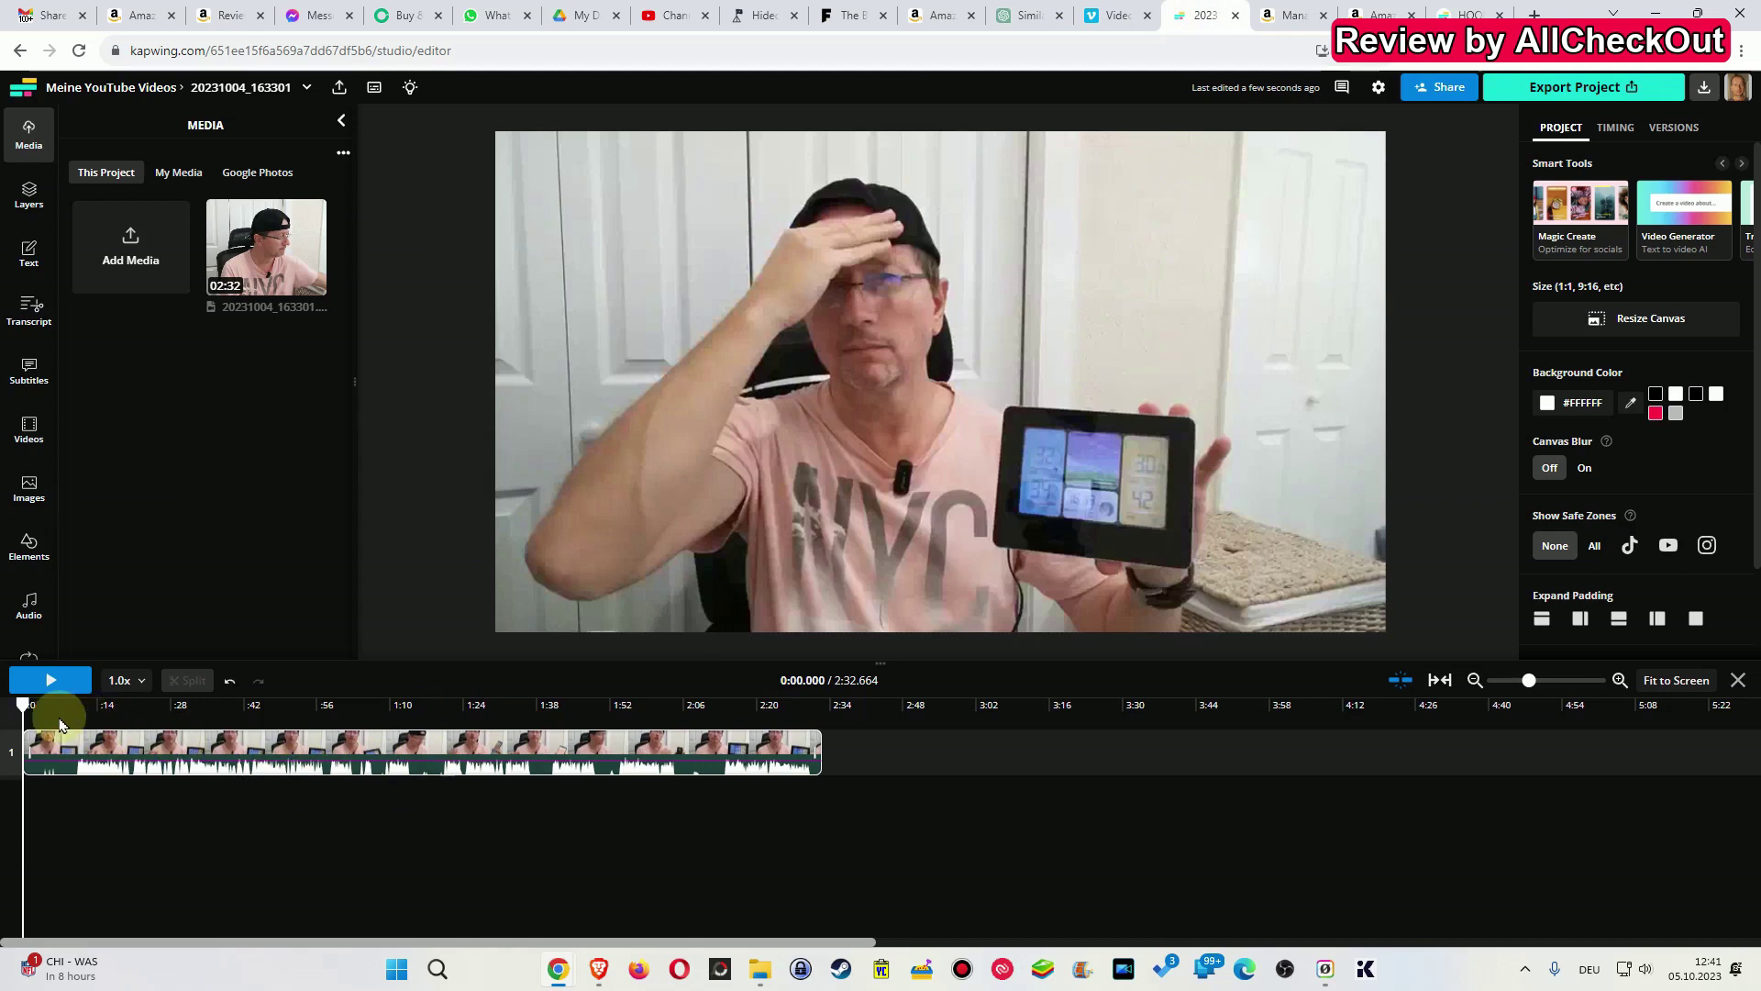
left_click(279, 757)
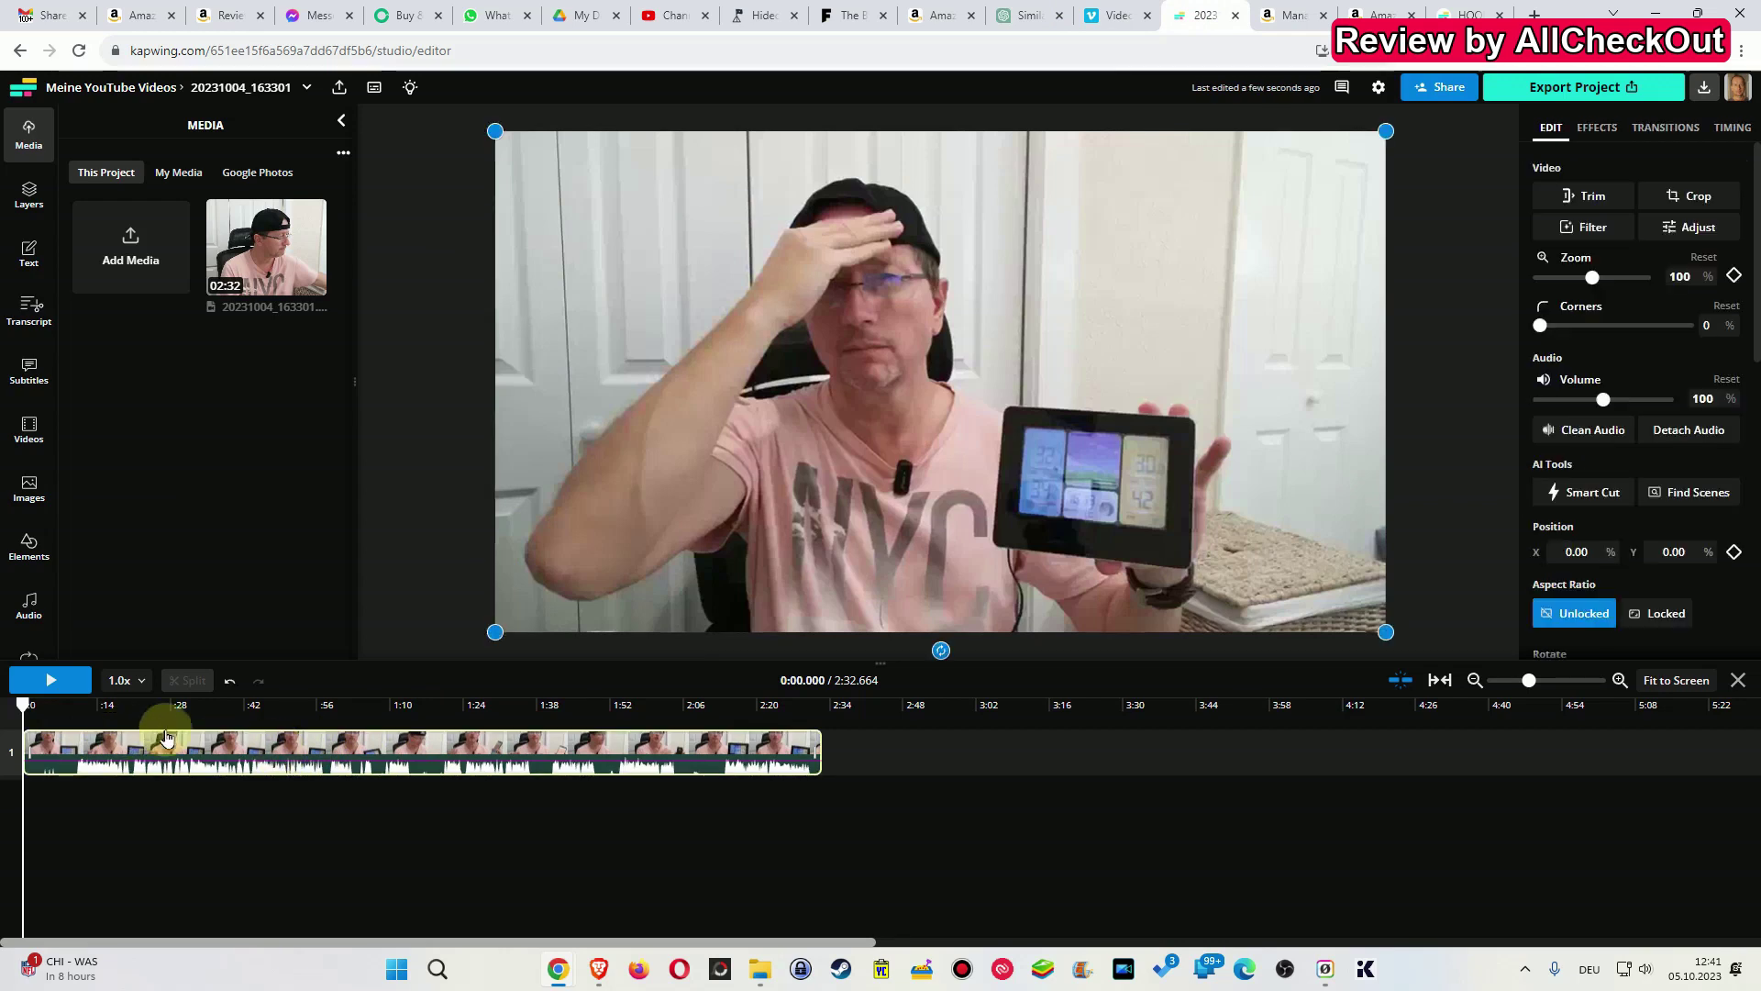
scroll(1633, 527, "down", 8)
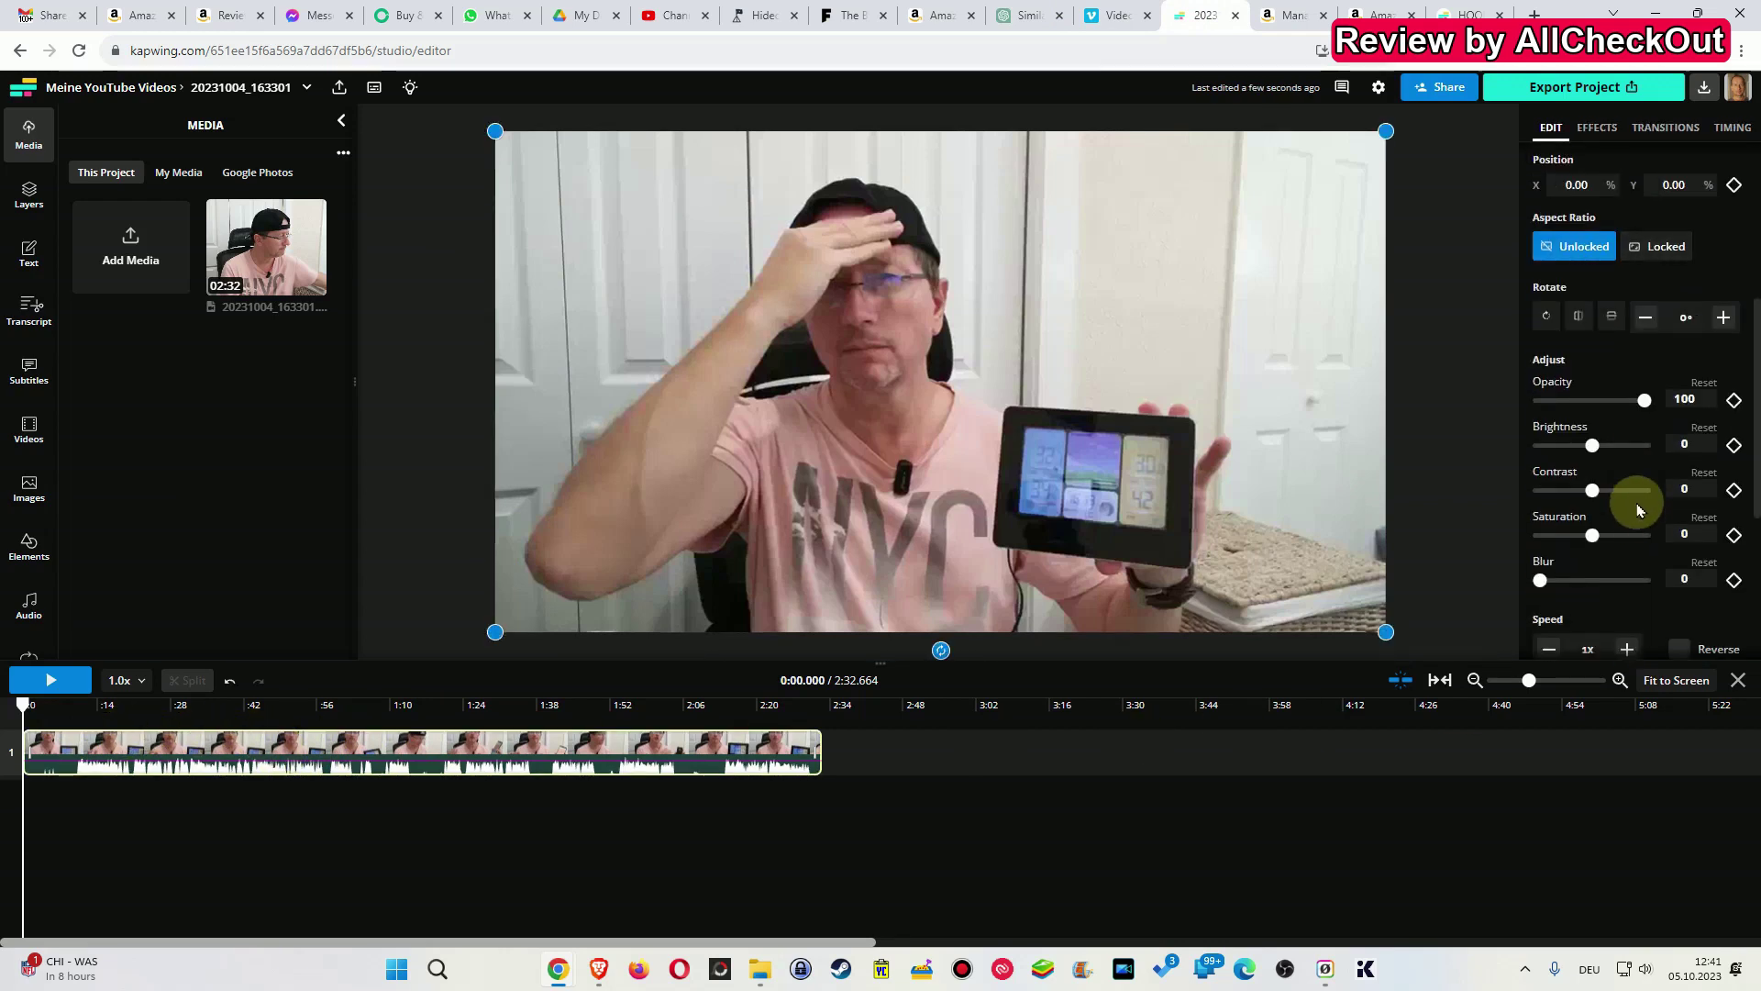
scroll(1642, 518, "up", 8)
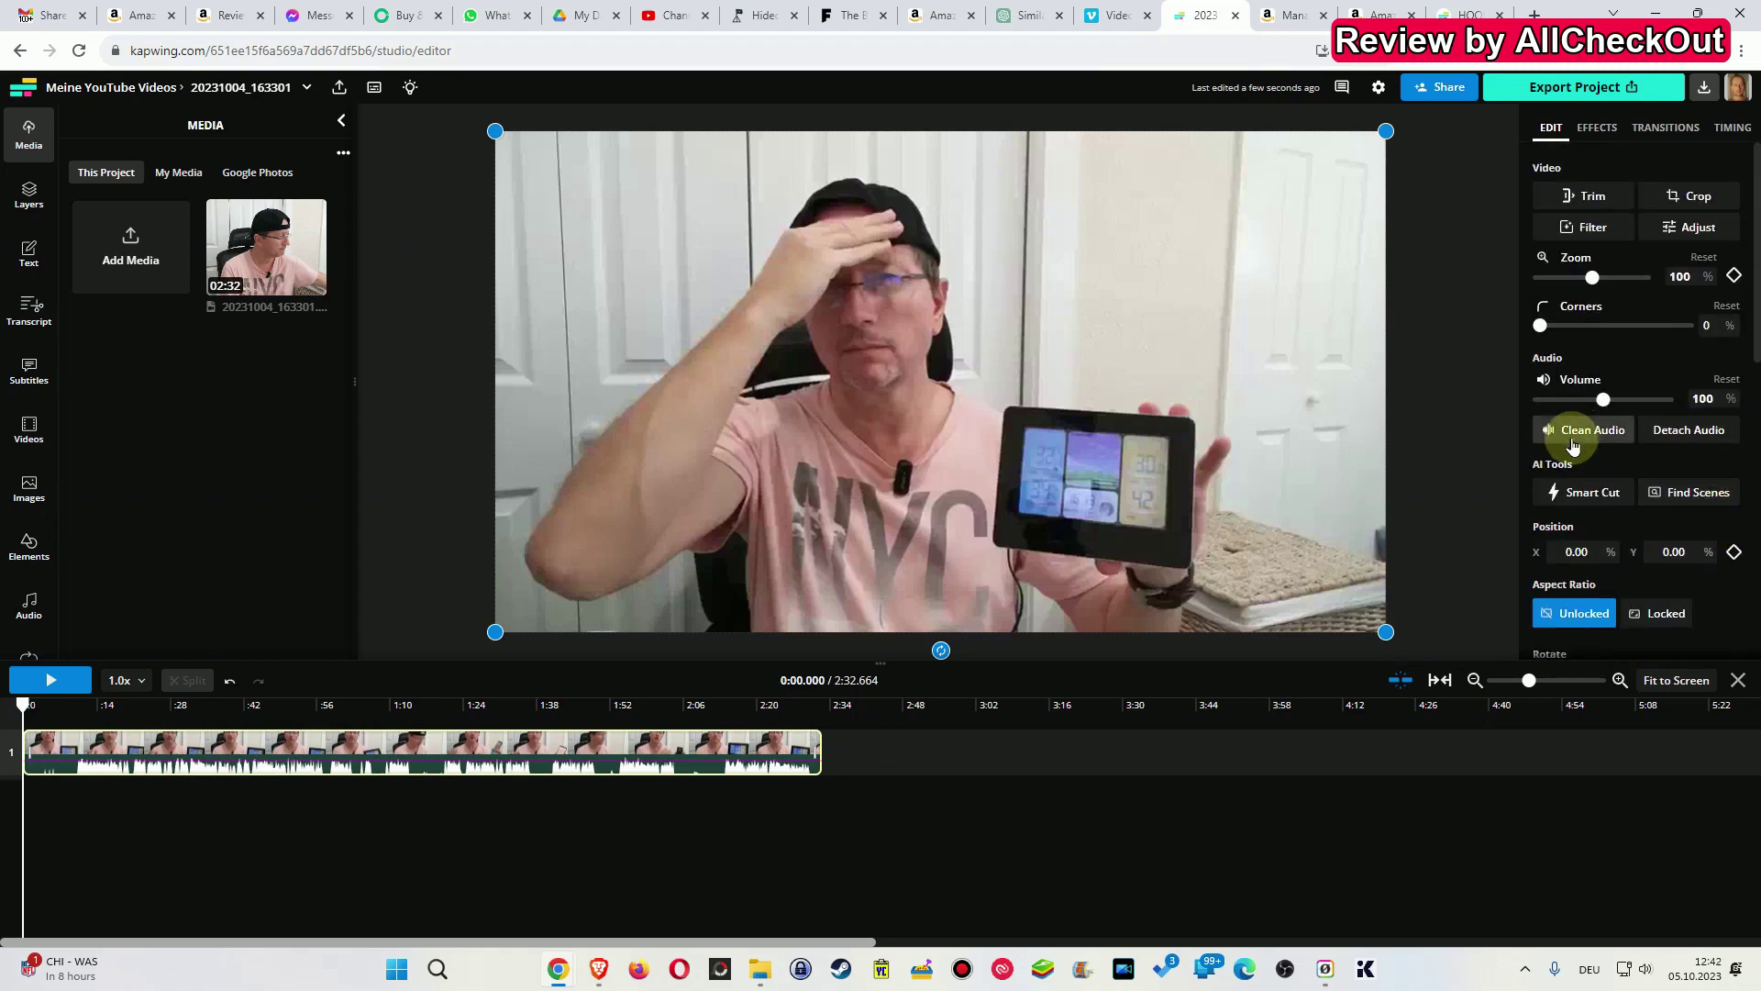
- Apply Smart Cut to strip the silences, shortening the clip from 2:32 to 1:46
left_click(1593, 495)
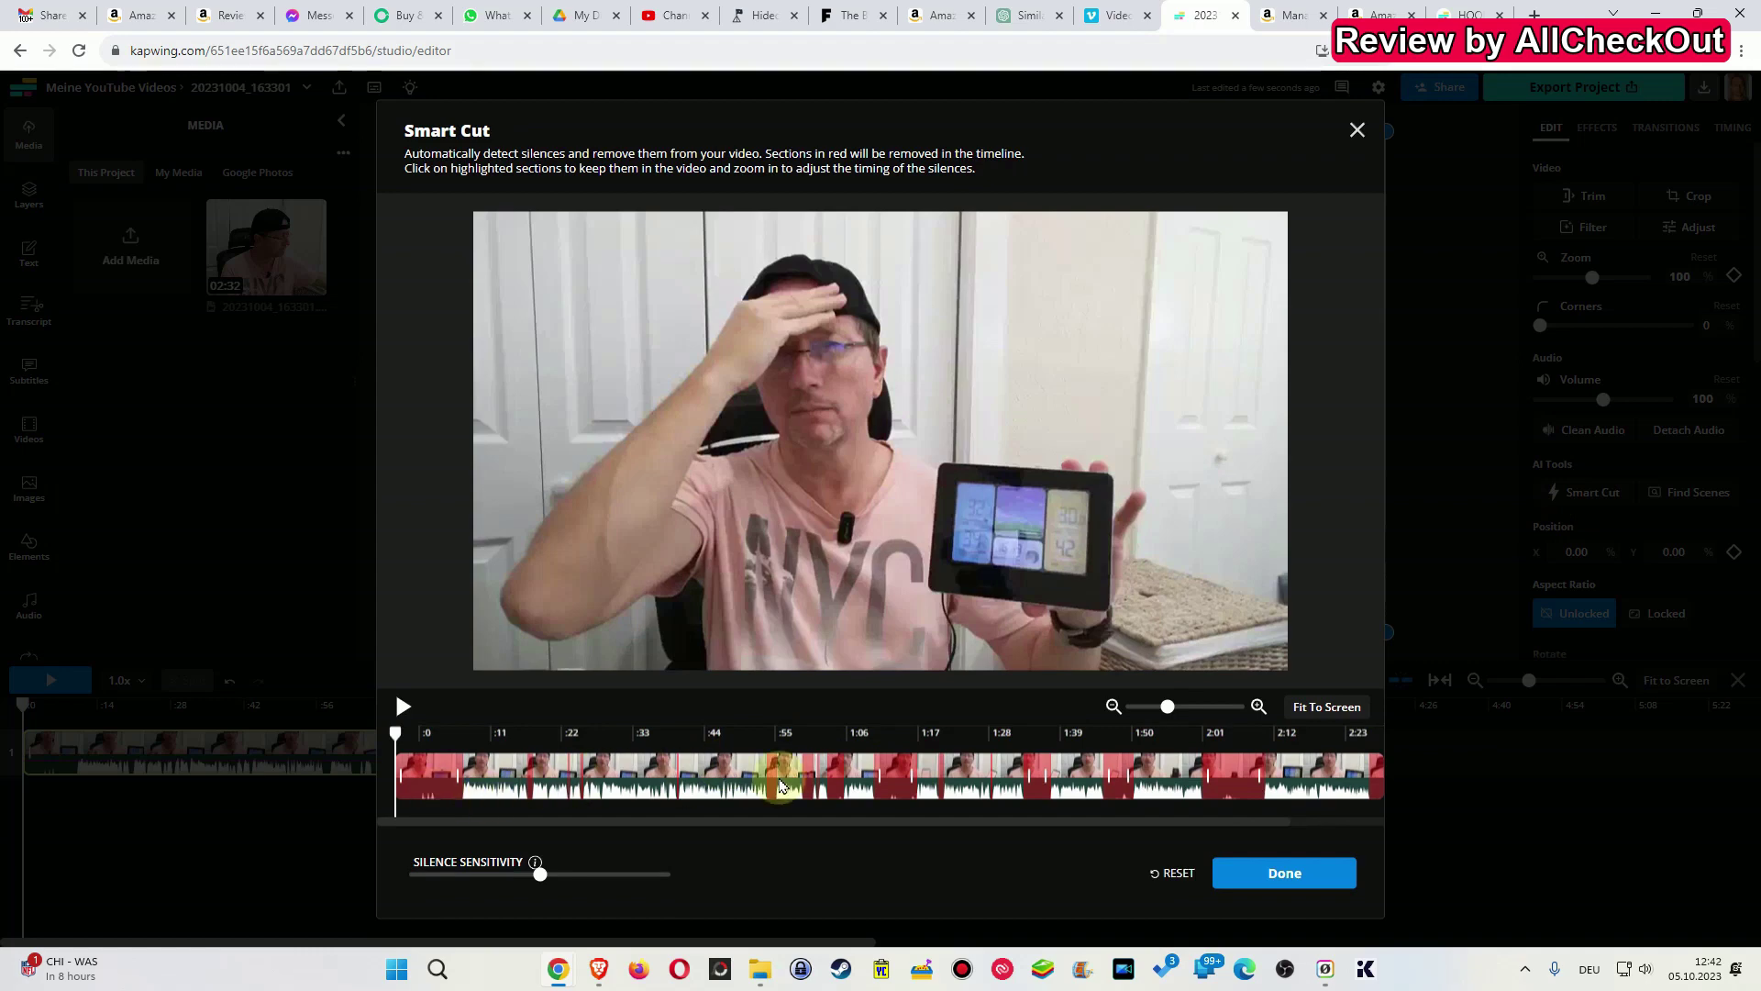
left_click(1282, 874)
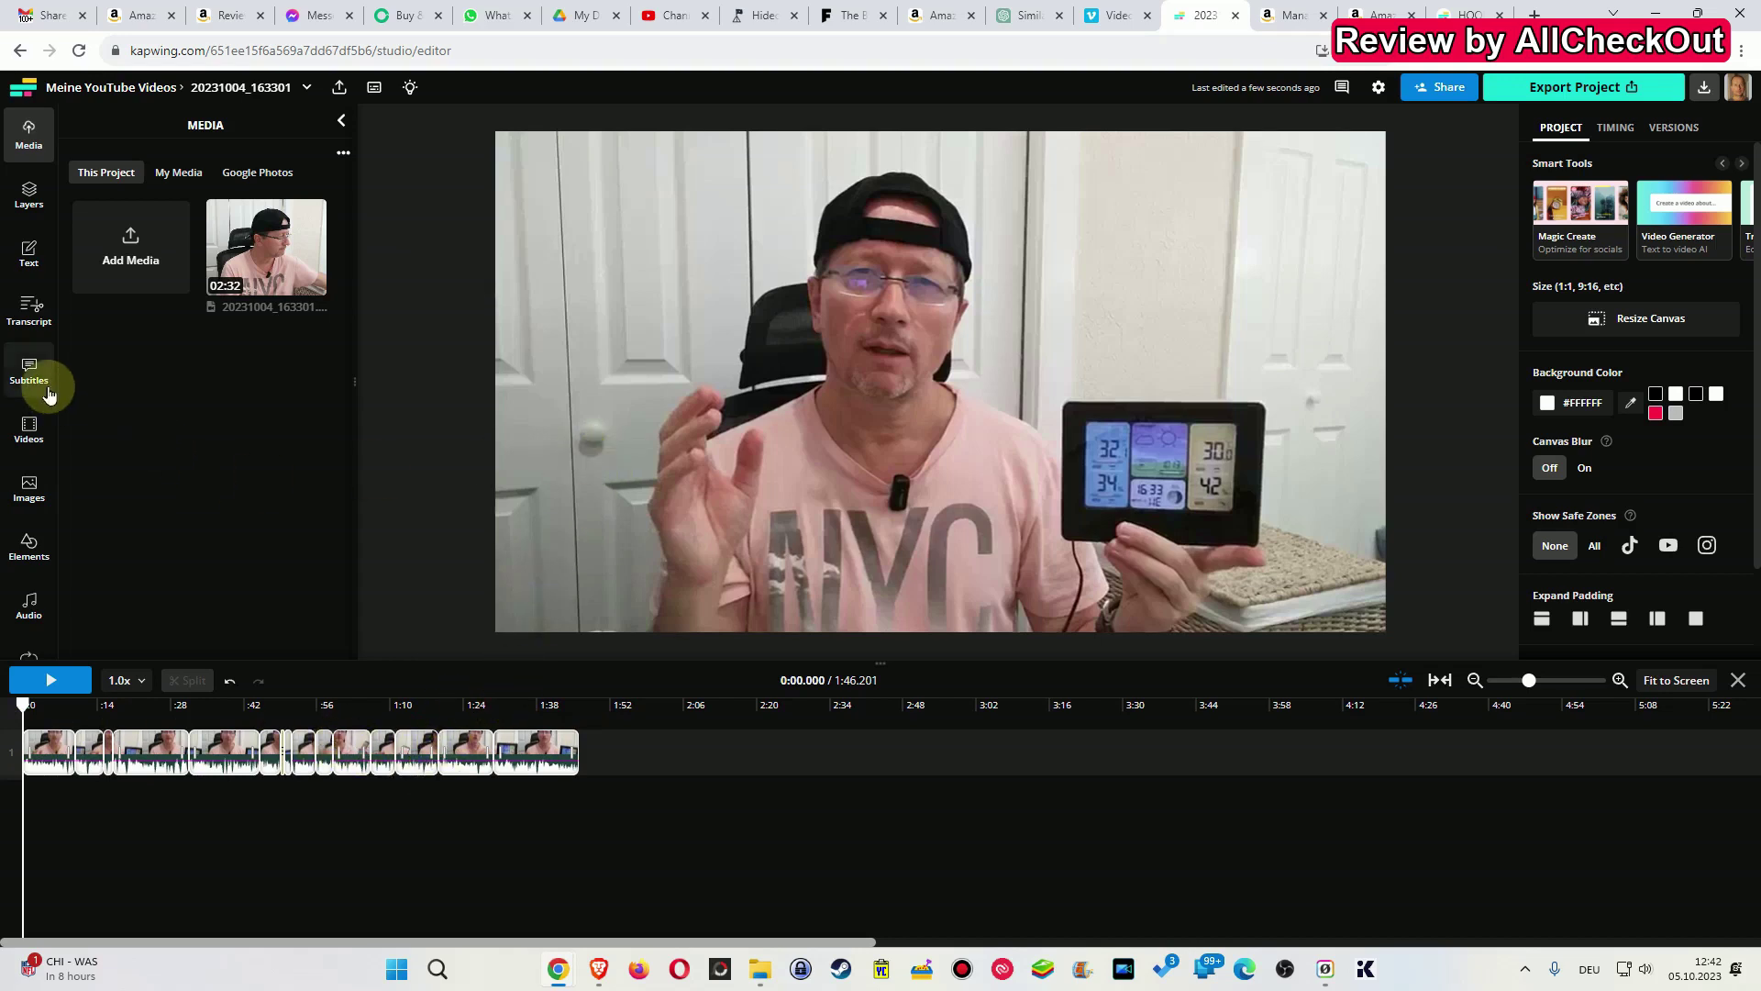
- Start generating a transcript of the trimmed clip in Kapwing, then return to Vimeo's home page
left_click(32, 314)
left_click(270, 511)
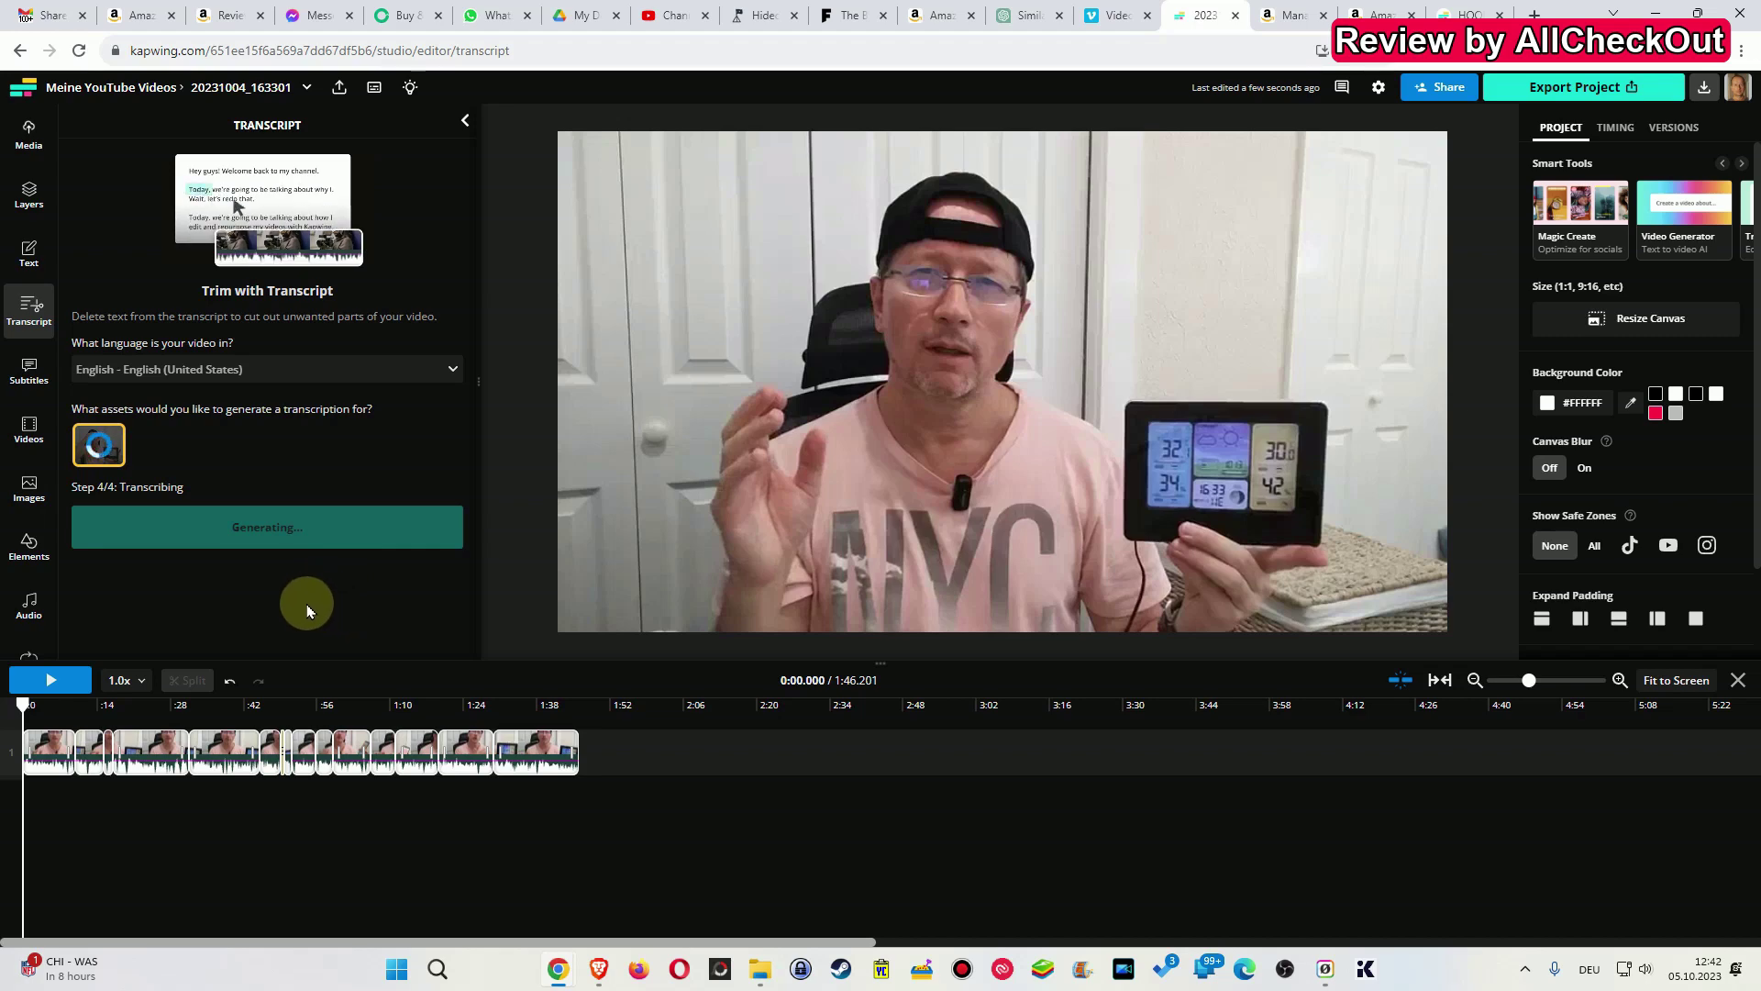
left_click(1119, 16)
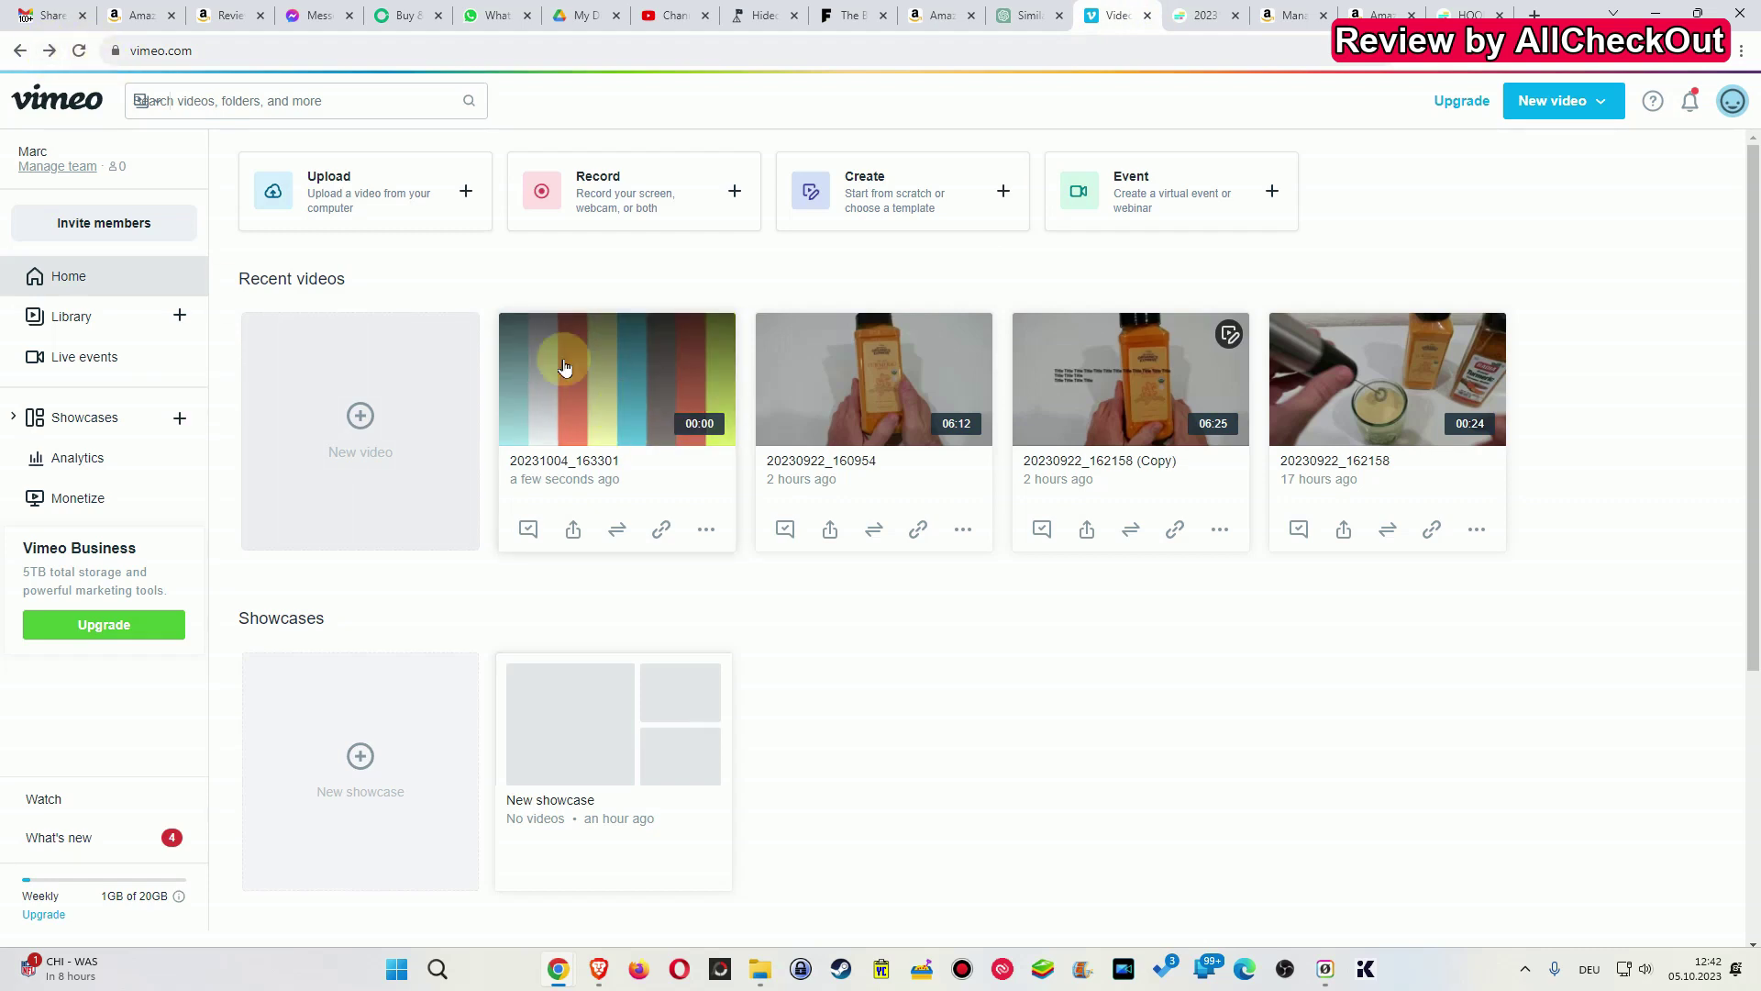
- Reload Vimeo to show the uploaded 20231004_163301 video, then go to the Library
left_click(79, 50)
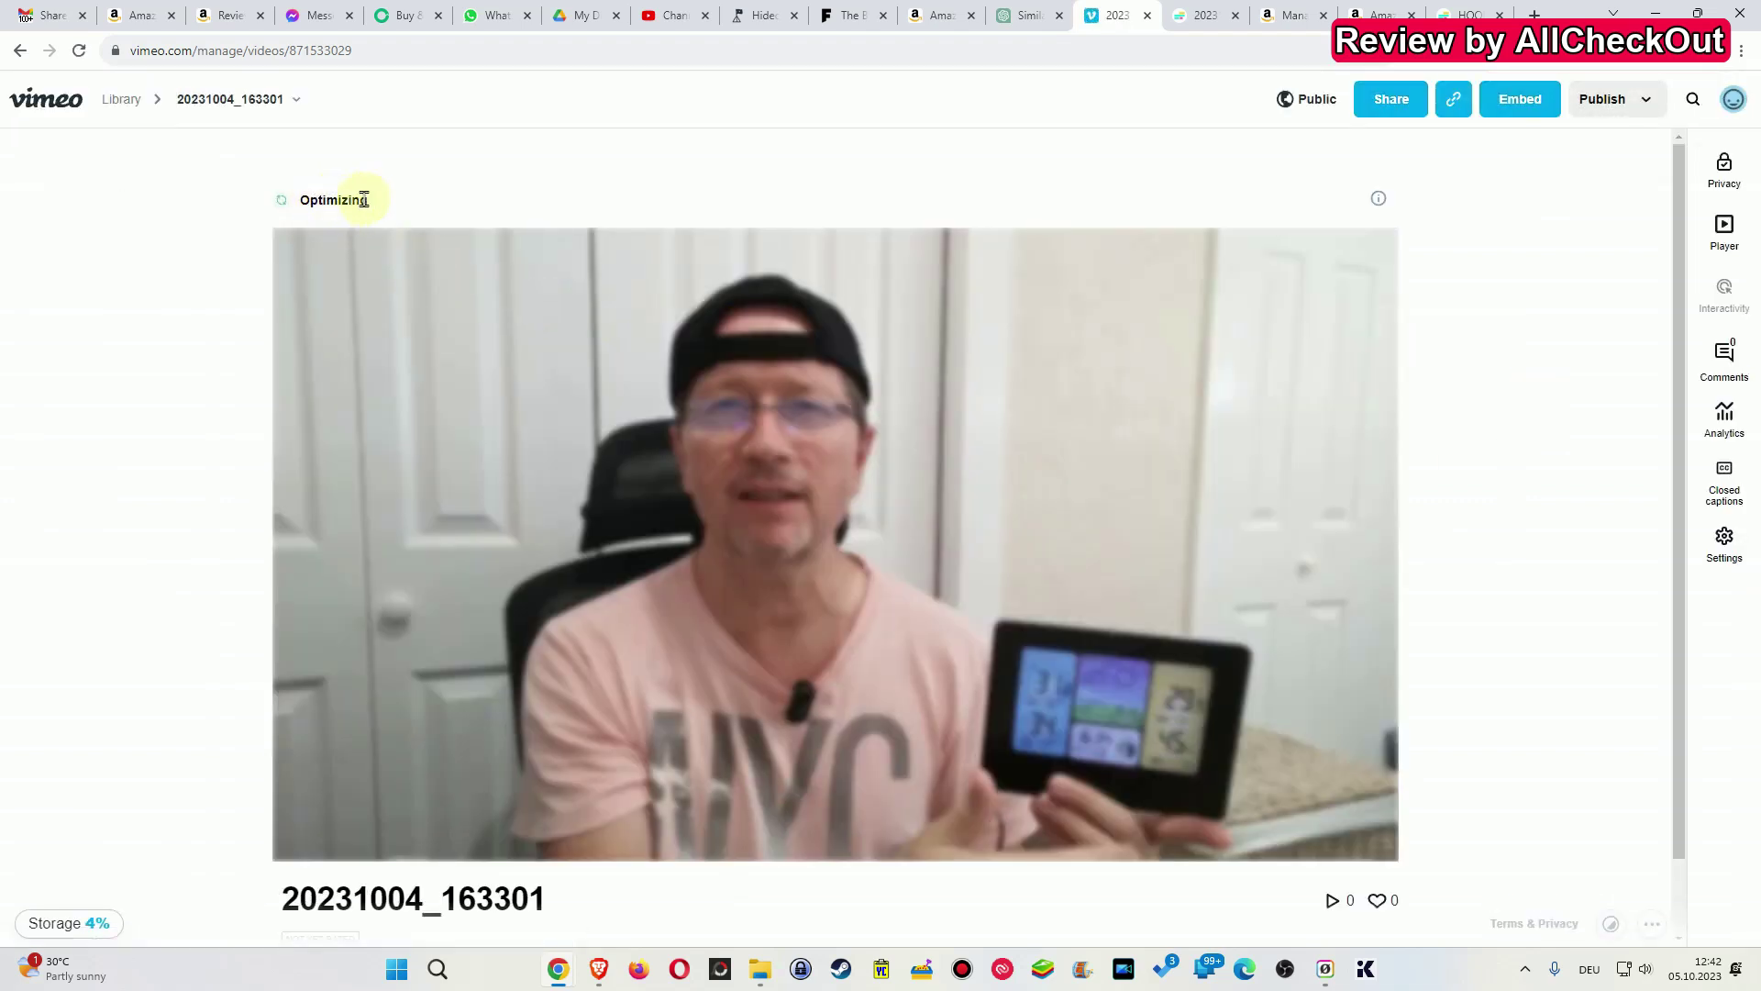
left_click(112, 101)
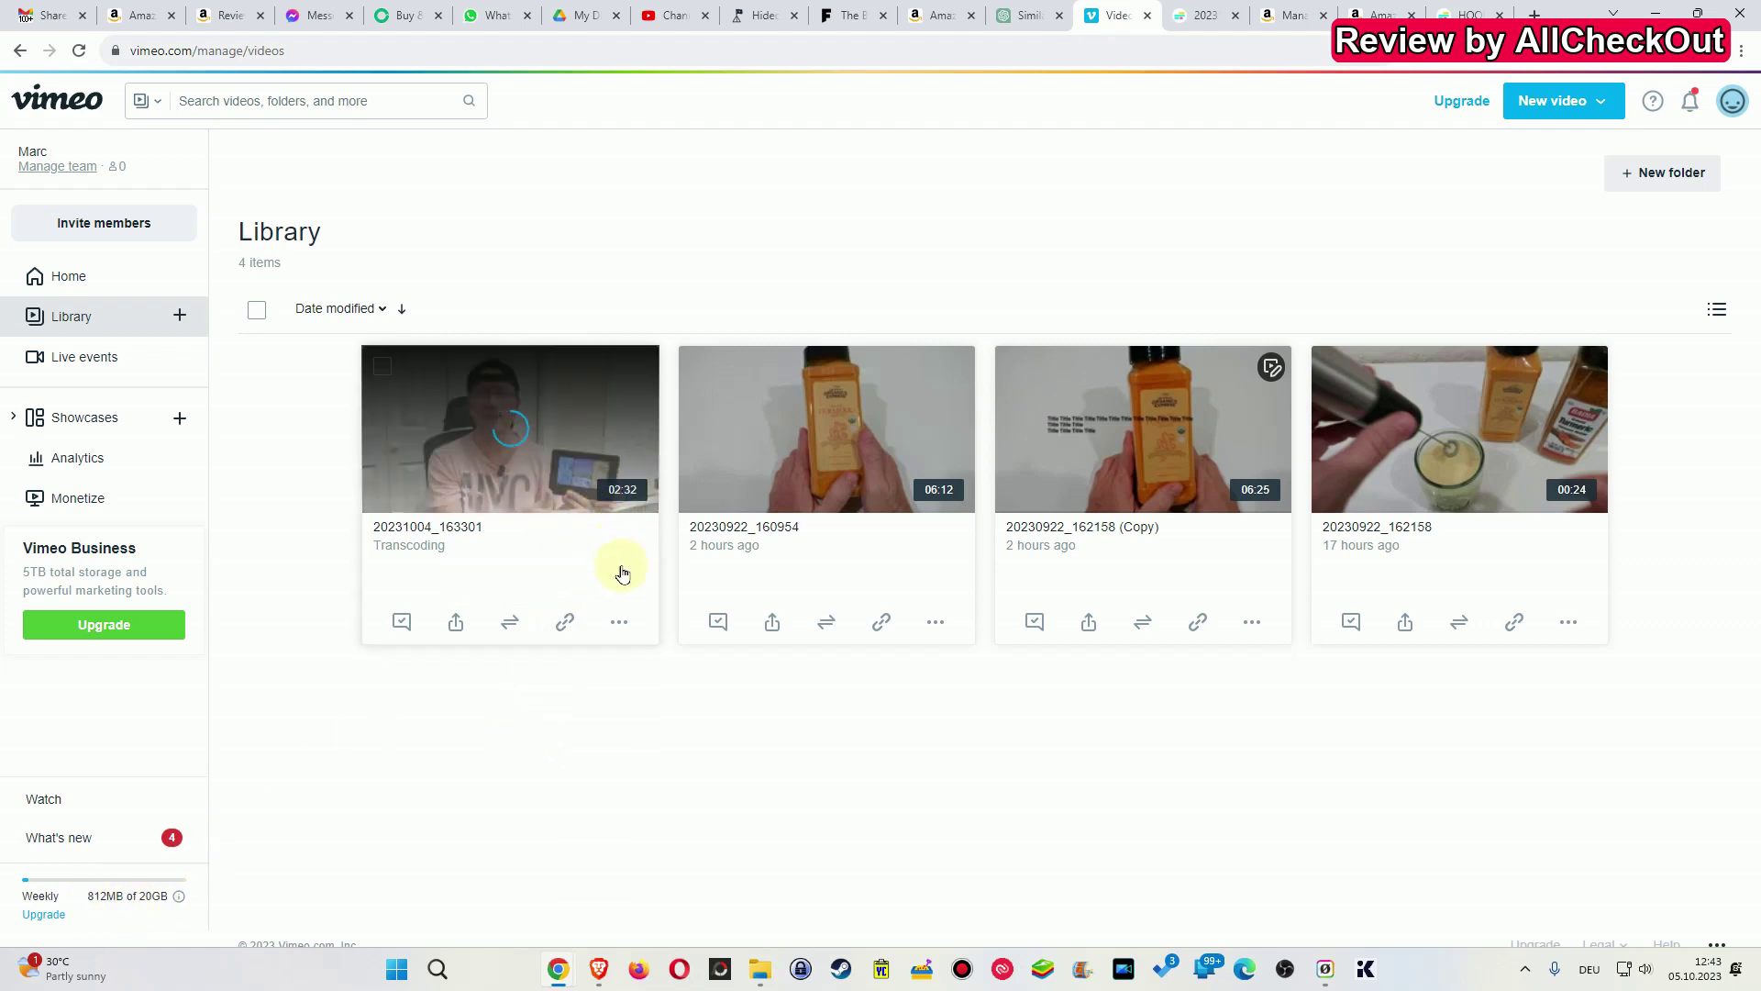
- Close the video card's More options menu without deleting, and return to the Kapwing project
left_click(935, 624)
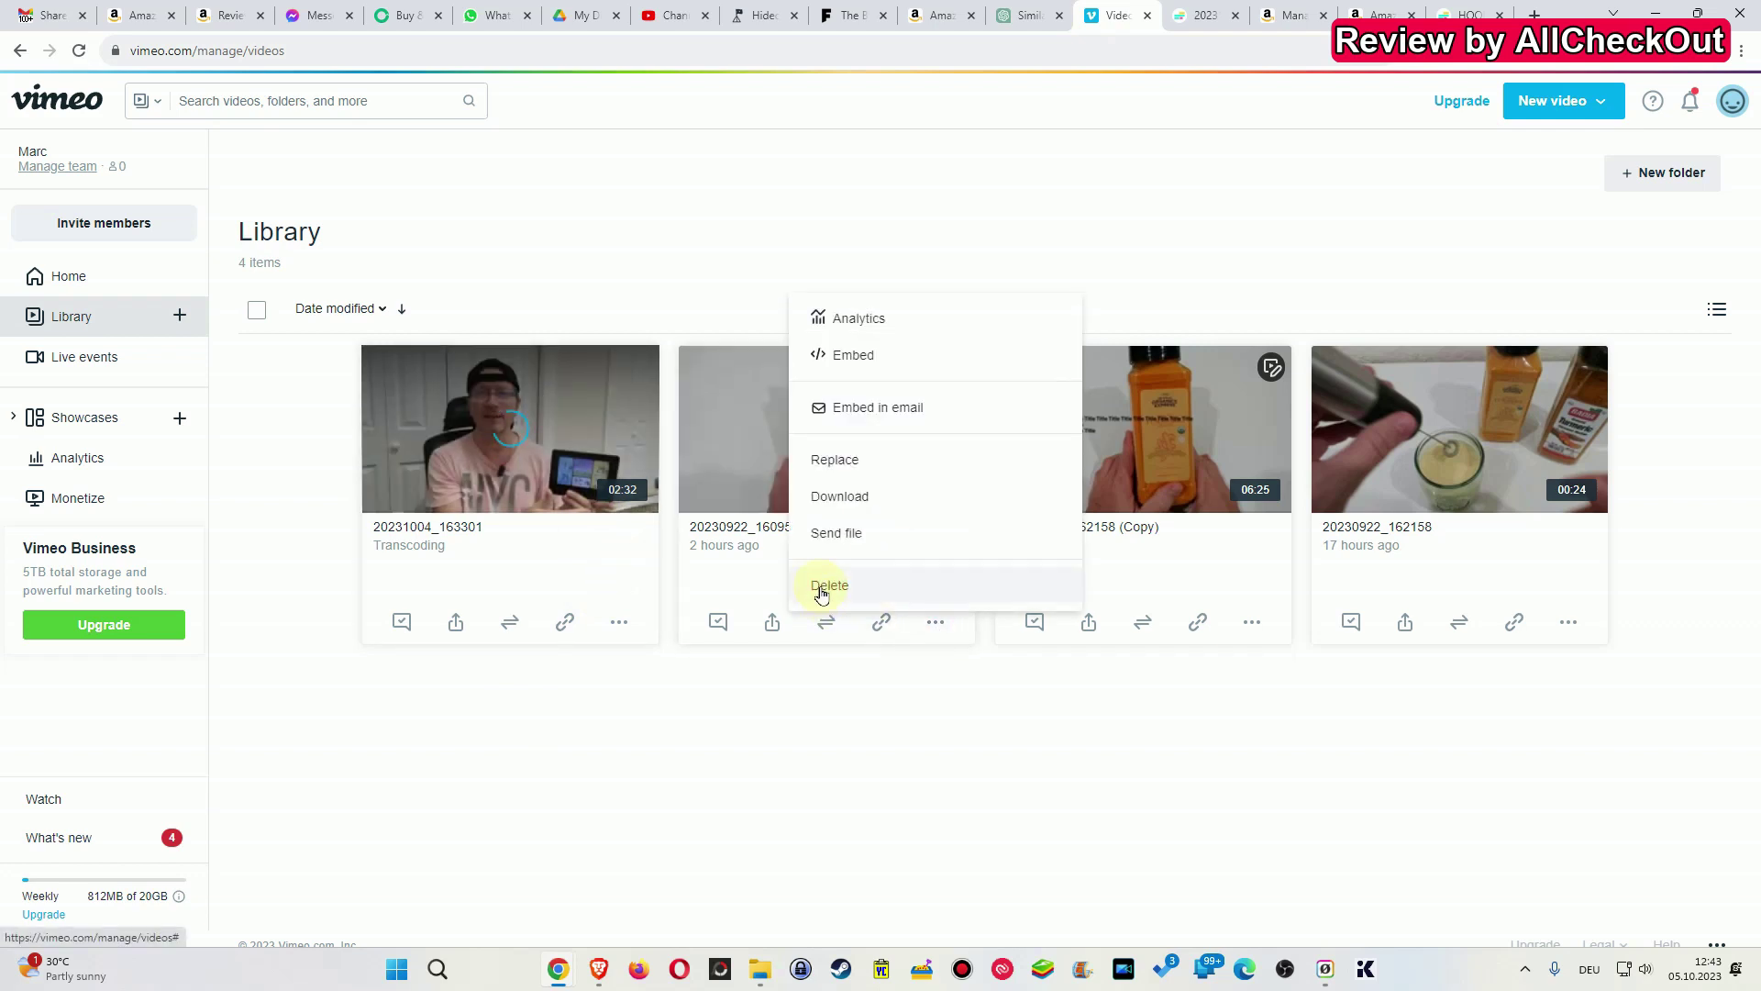
left_click(768, 674)
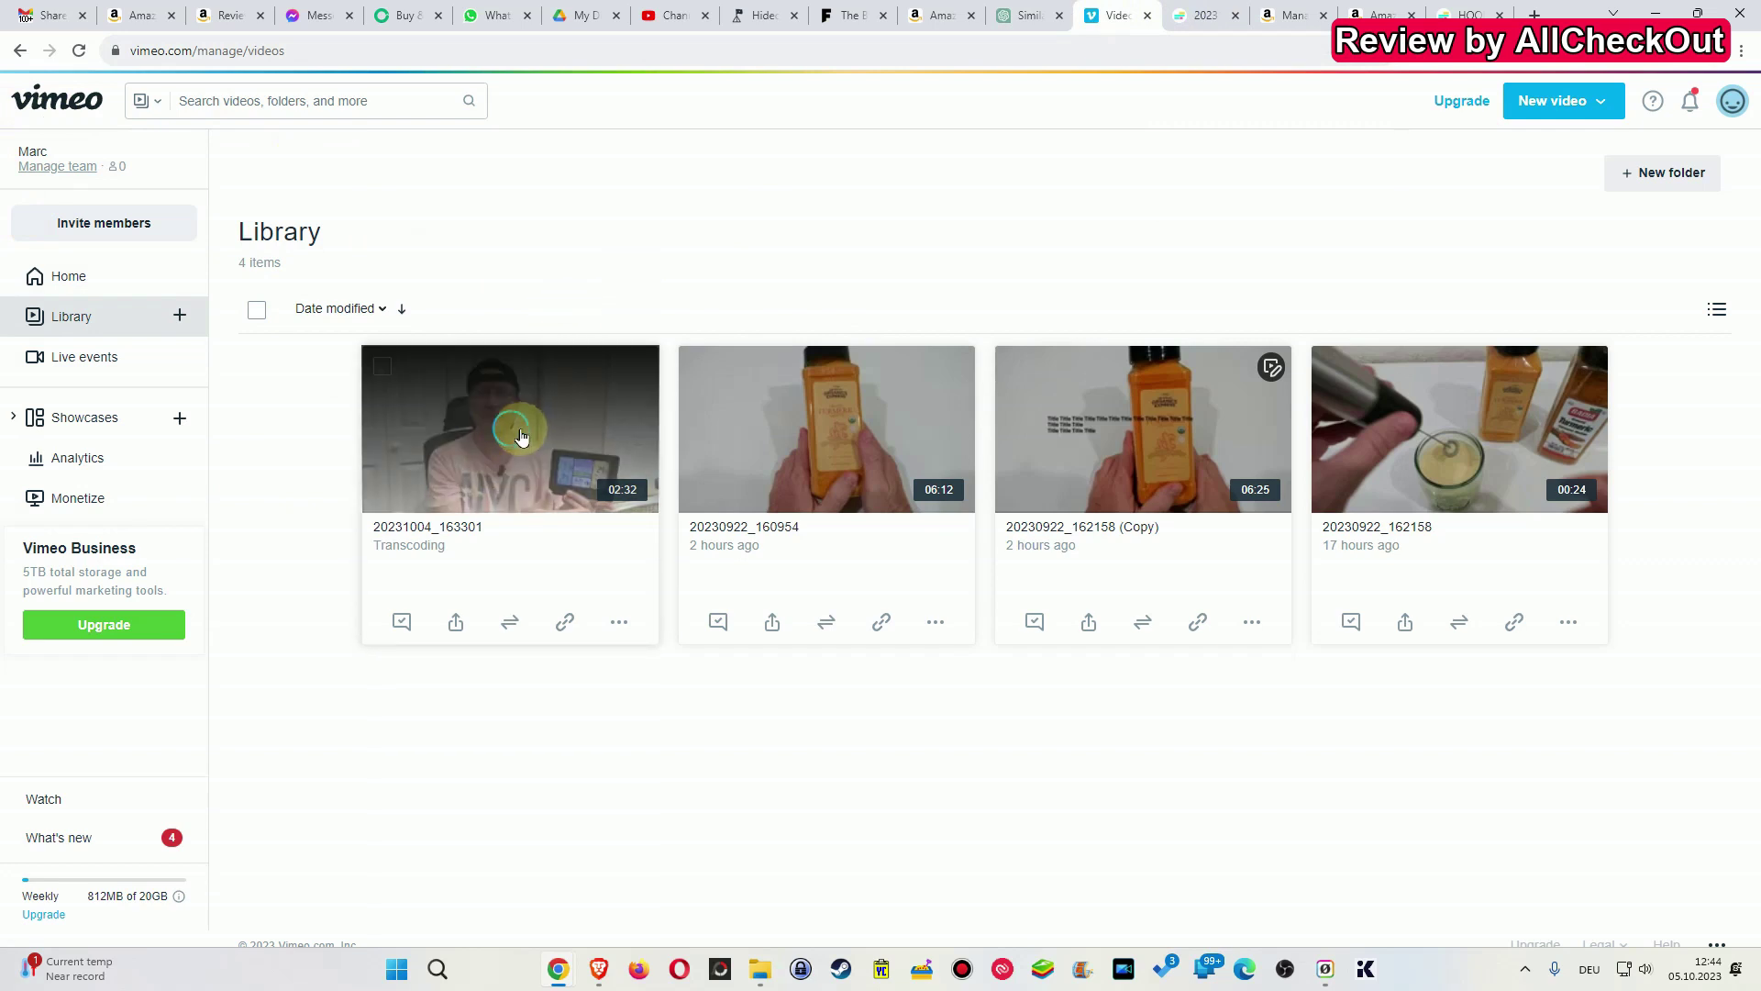
left_click(1200, 16)
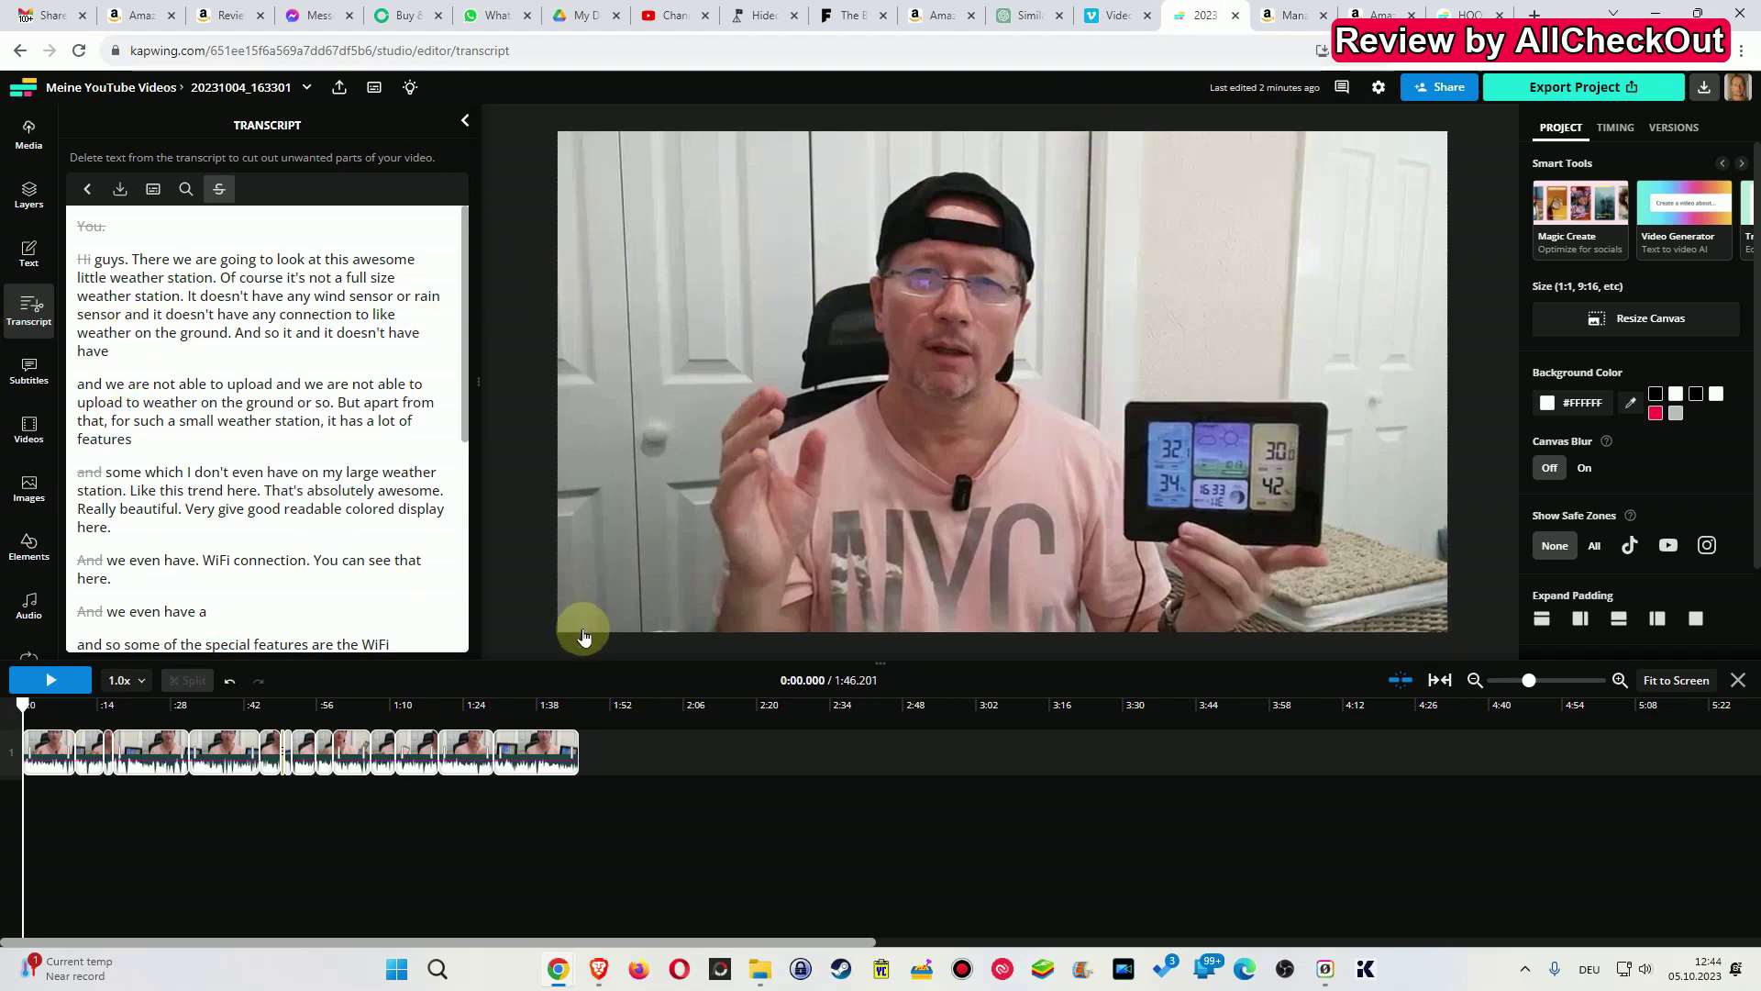
- Select the repeated passage from 'ground.' to 'upload and' in Kapwing's transcript and delete it
left_click(193, 384)
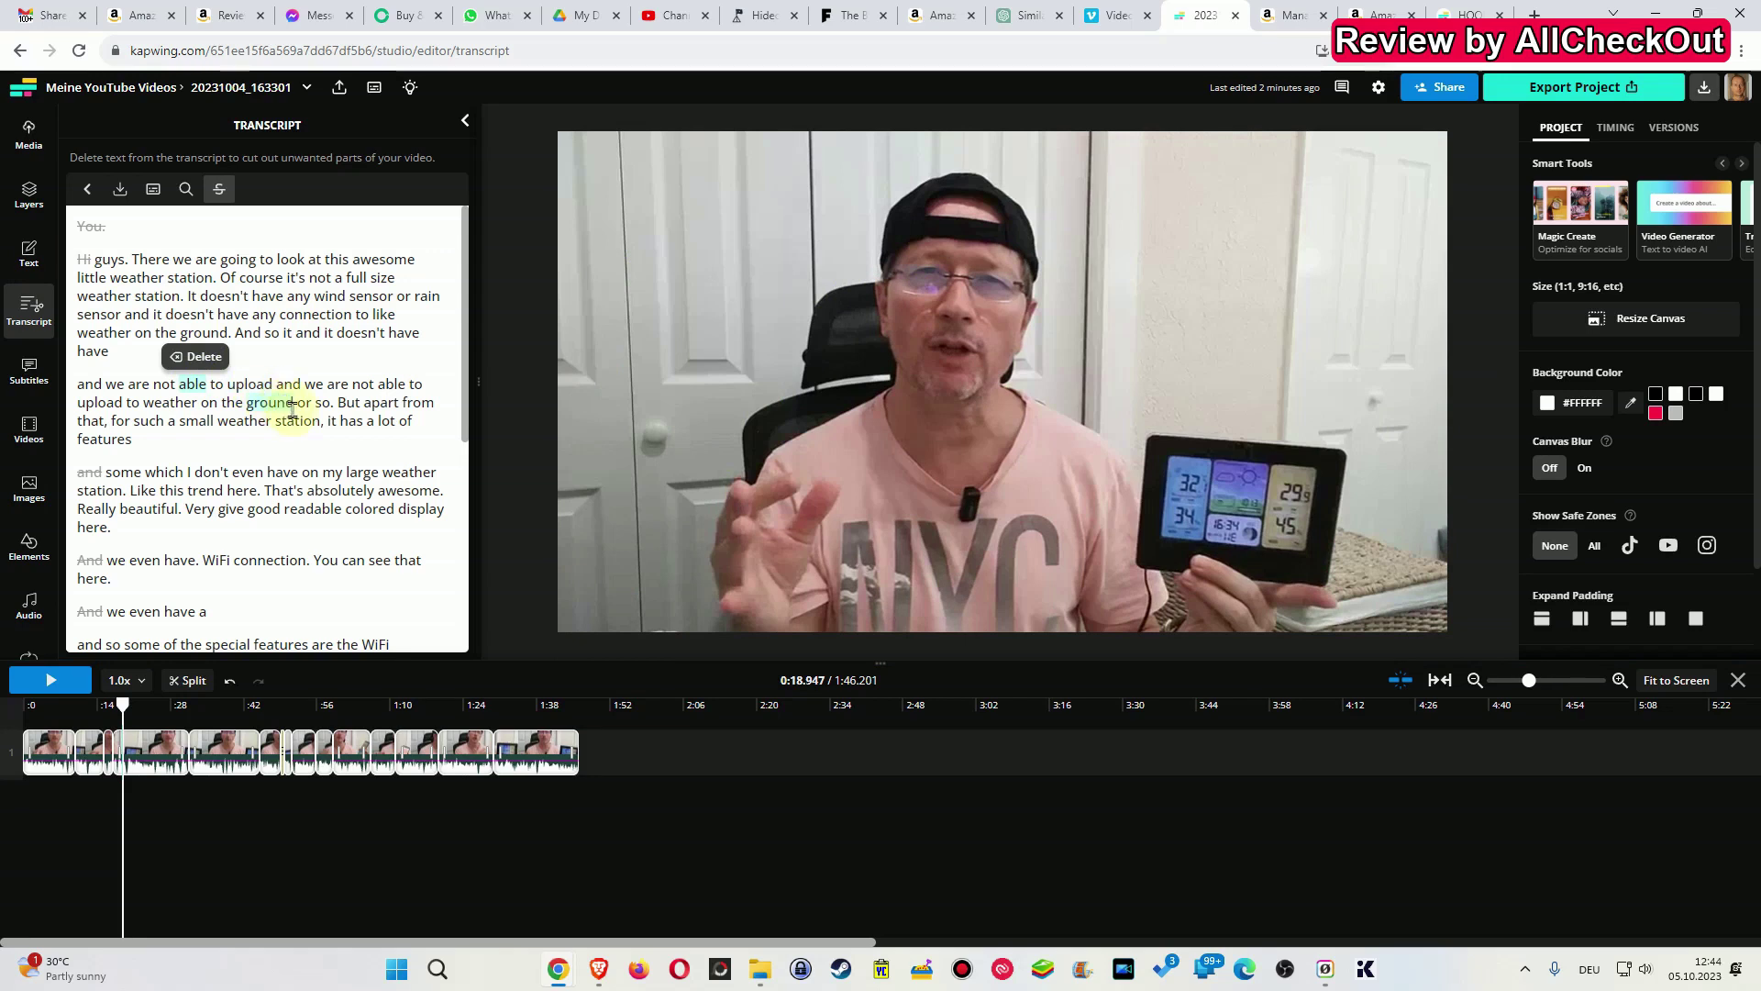
scroll(358, 418, "down", 2)
scroll(323, 457, "up", 2)
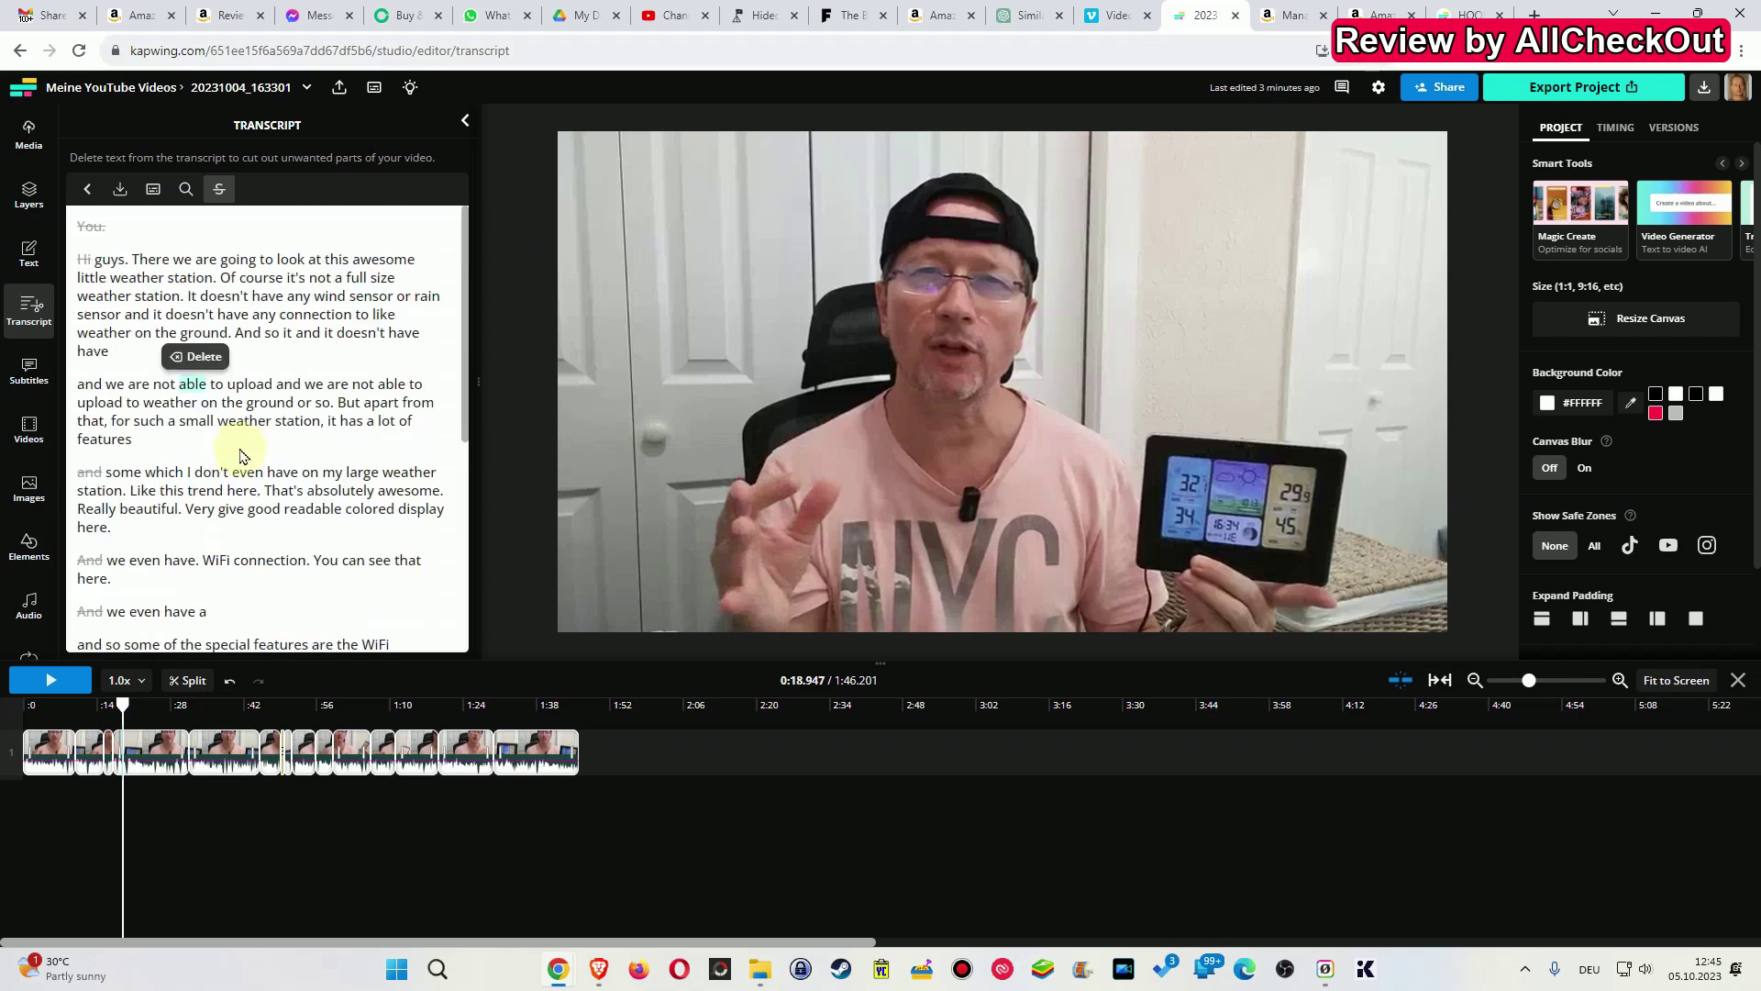
scroll(157, 511, "down", 2)
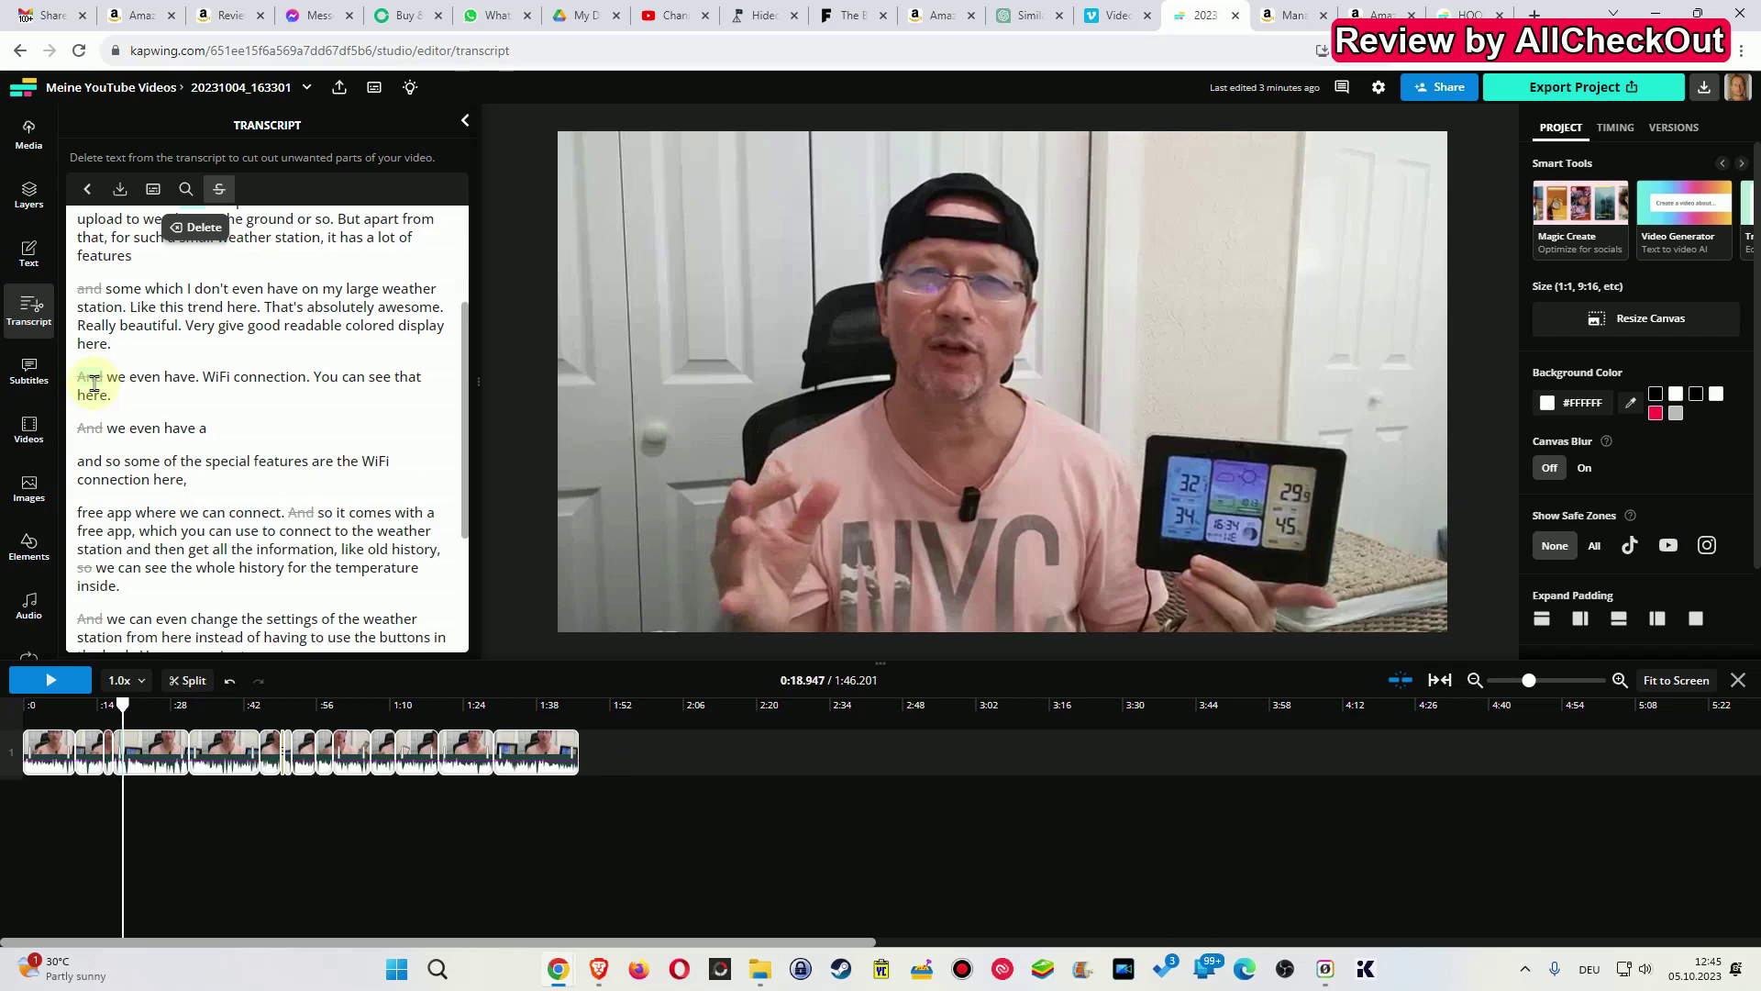
scroll(182, 487, "down", 2)
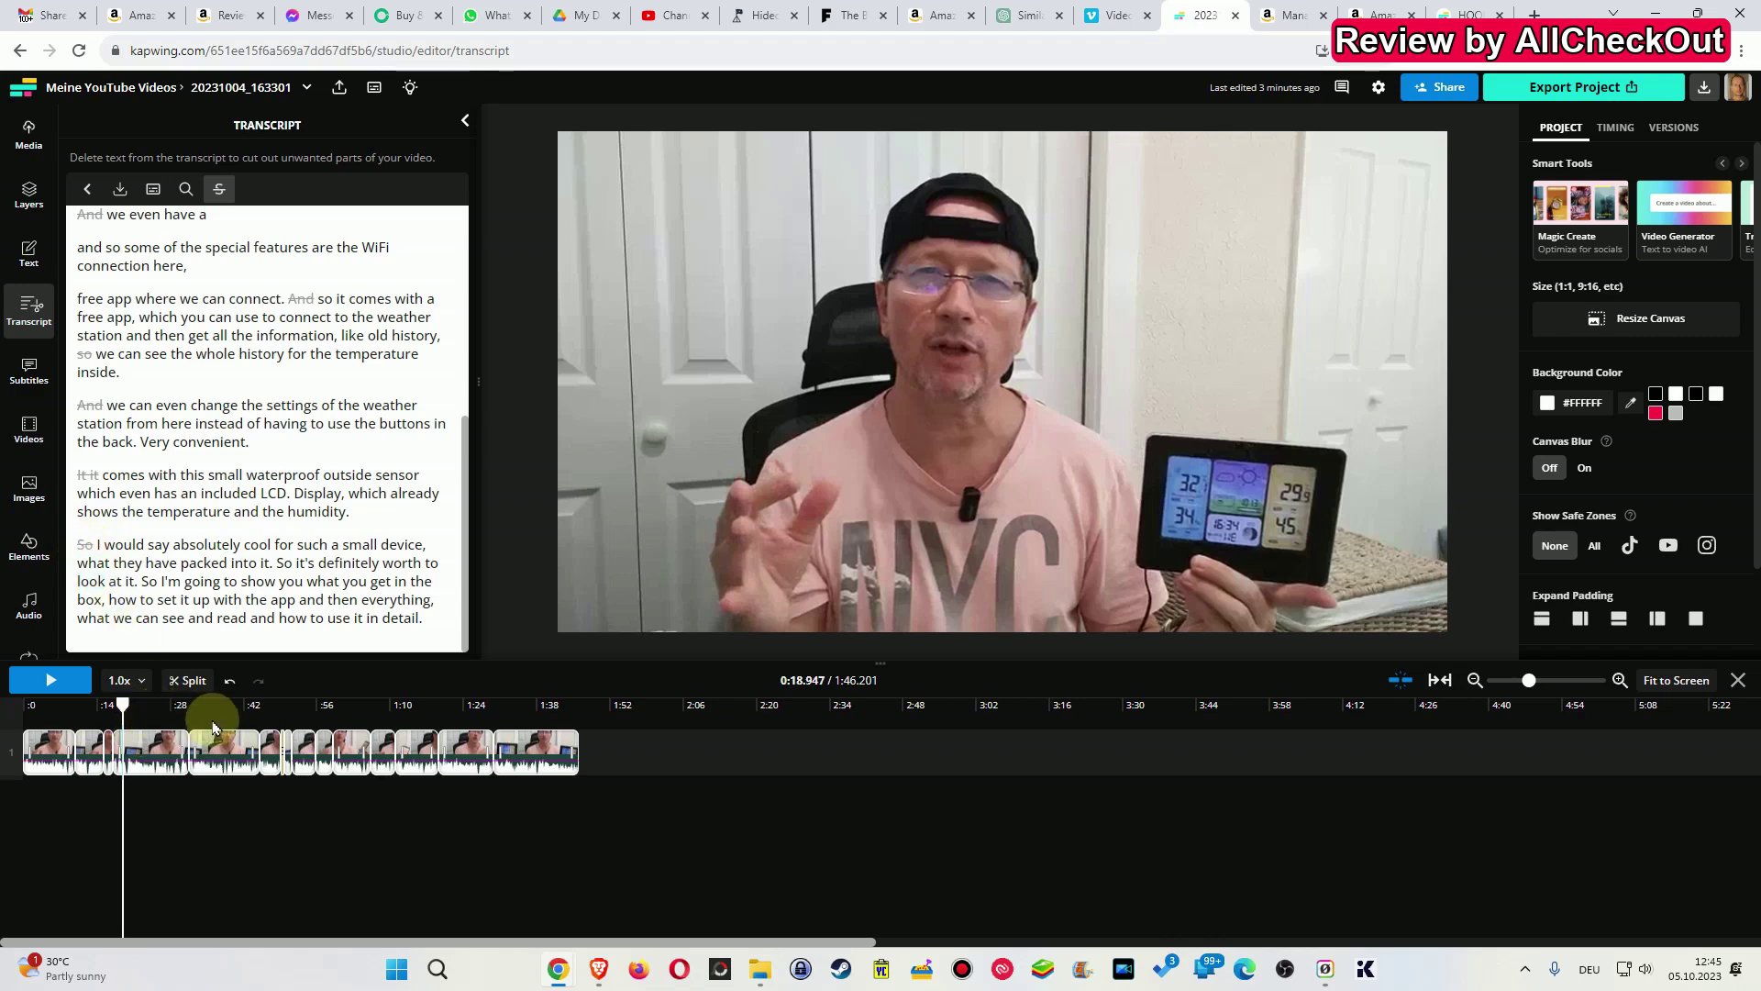
scroll(216, 431, "up", 5)
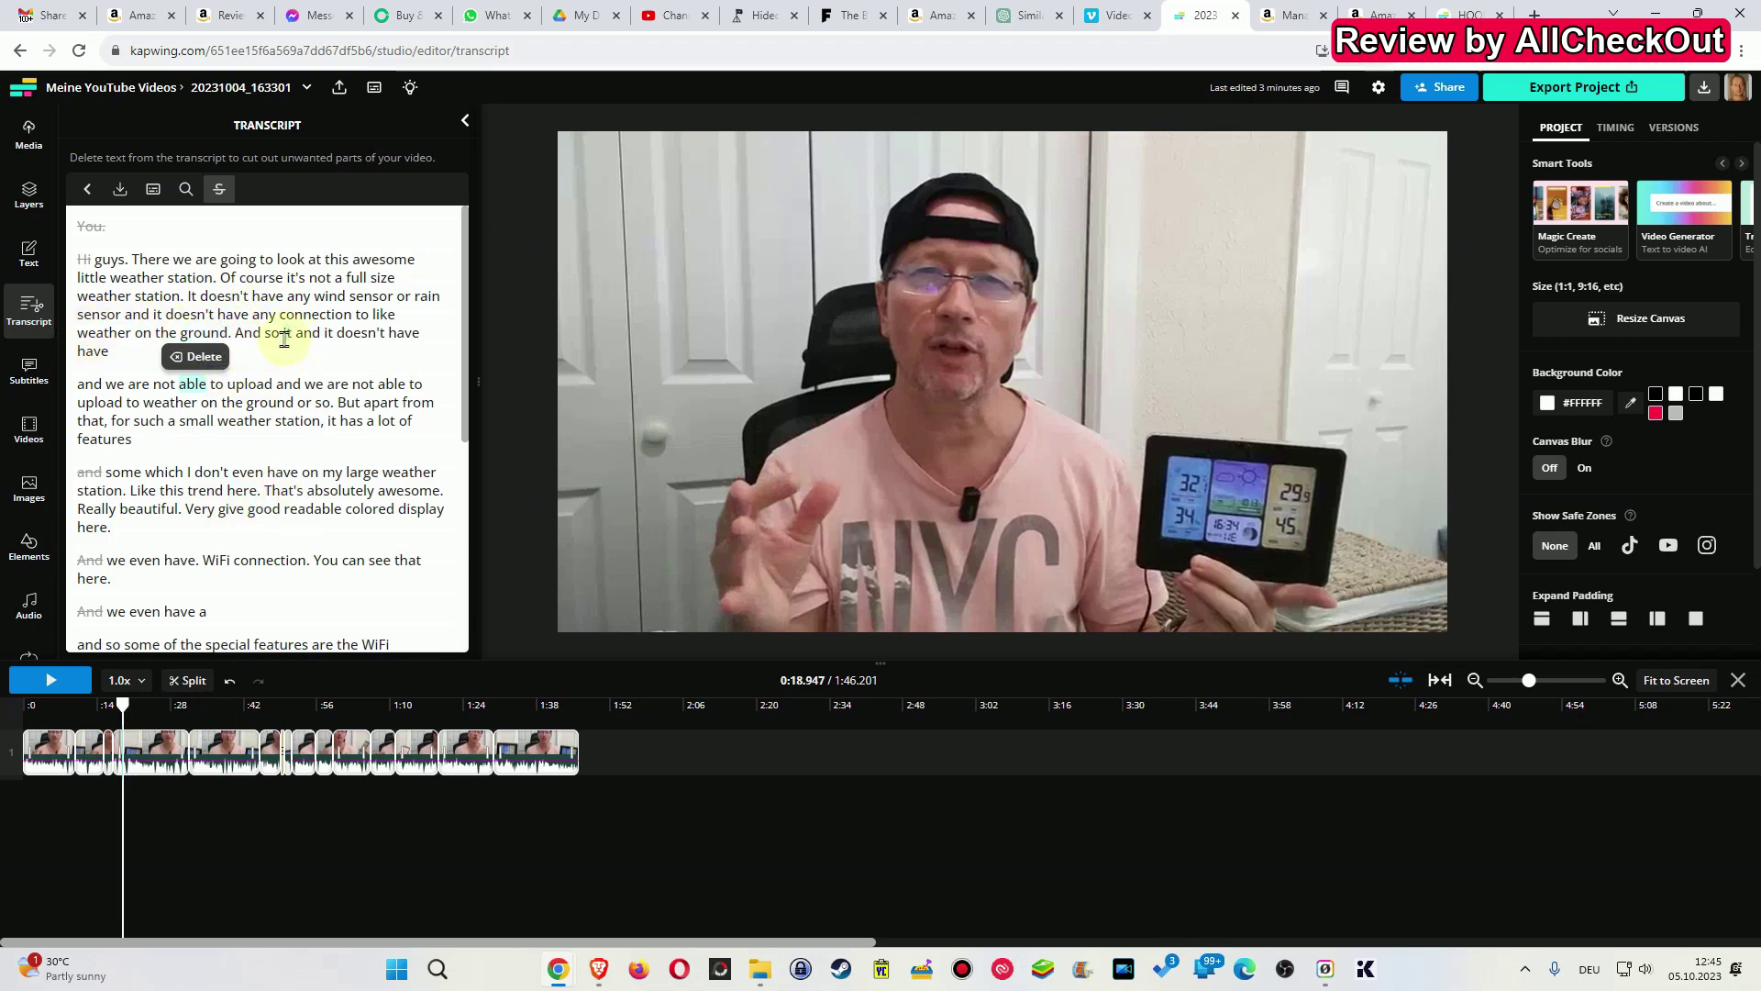
left_click(286, 333)
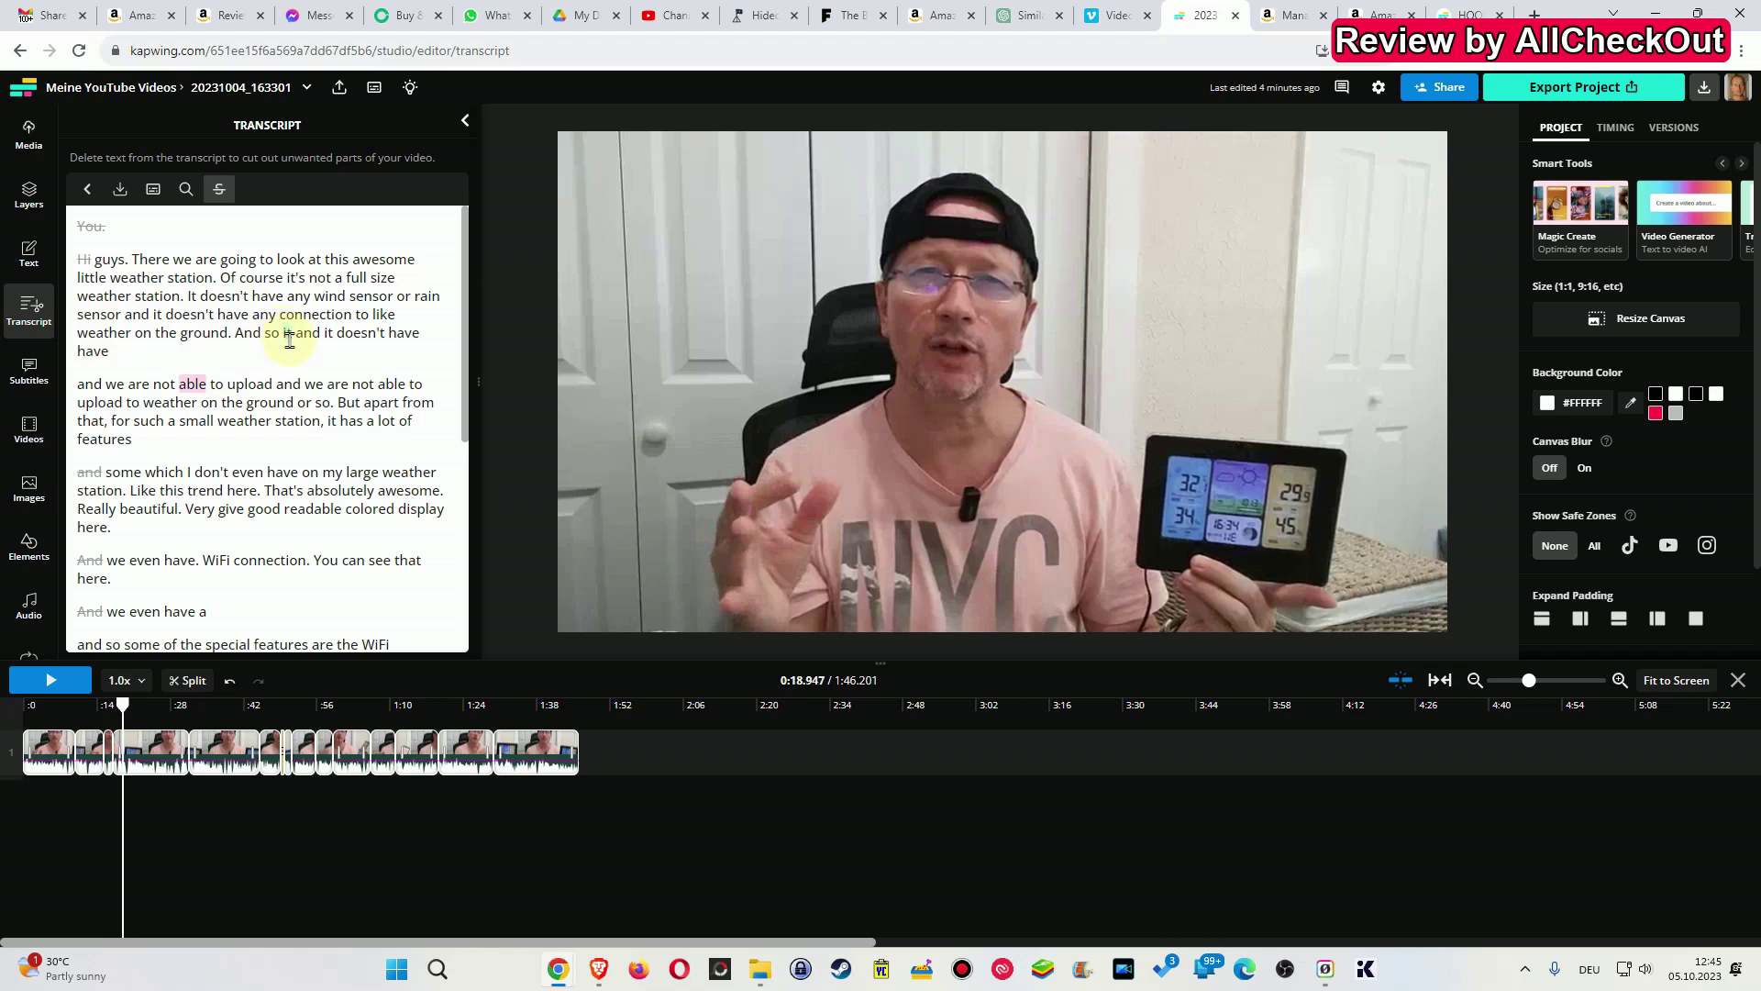
left_click_drag(290, 339, 233, 338)
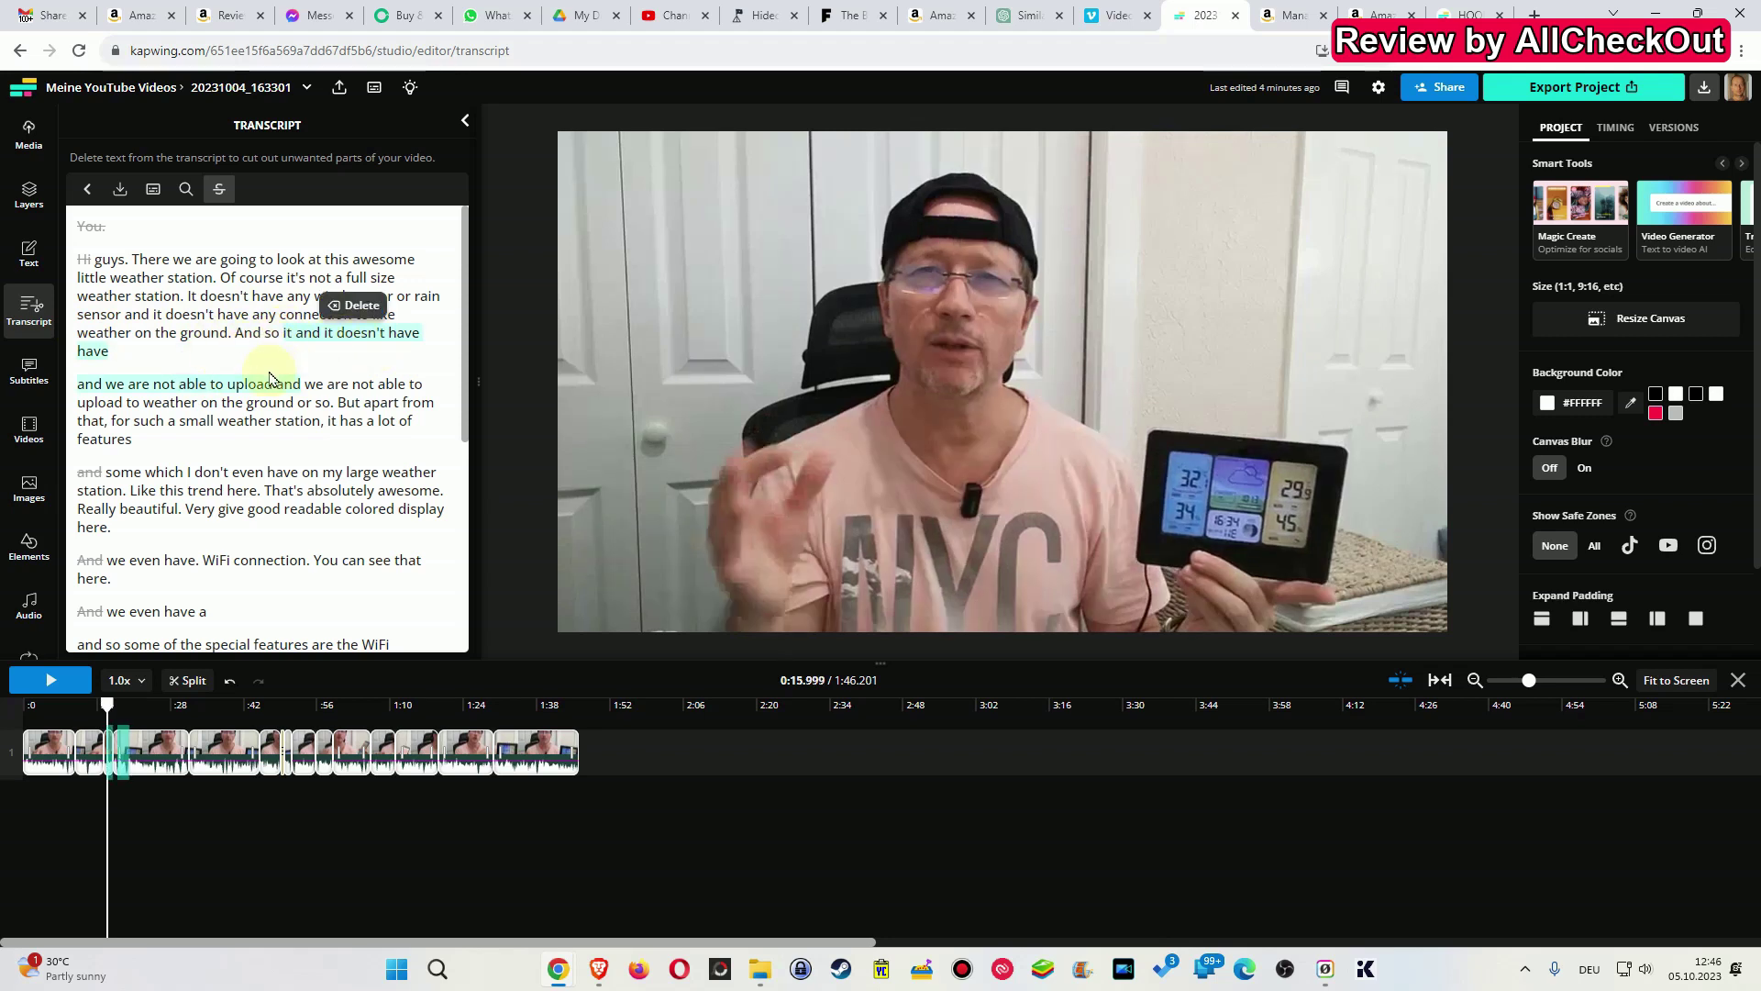
left_click(353, 307)
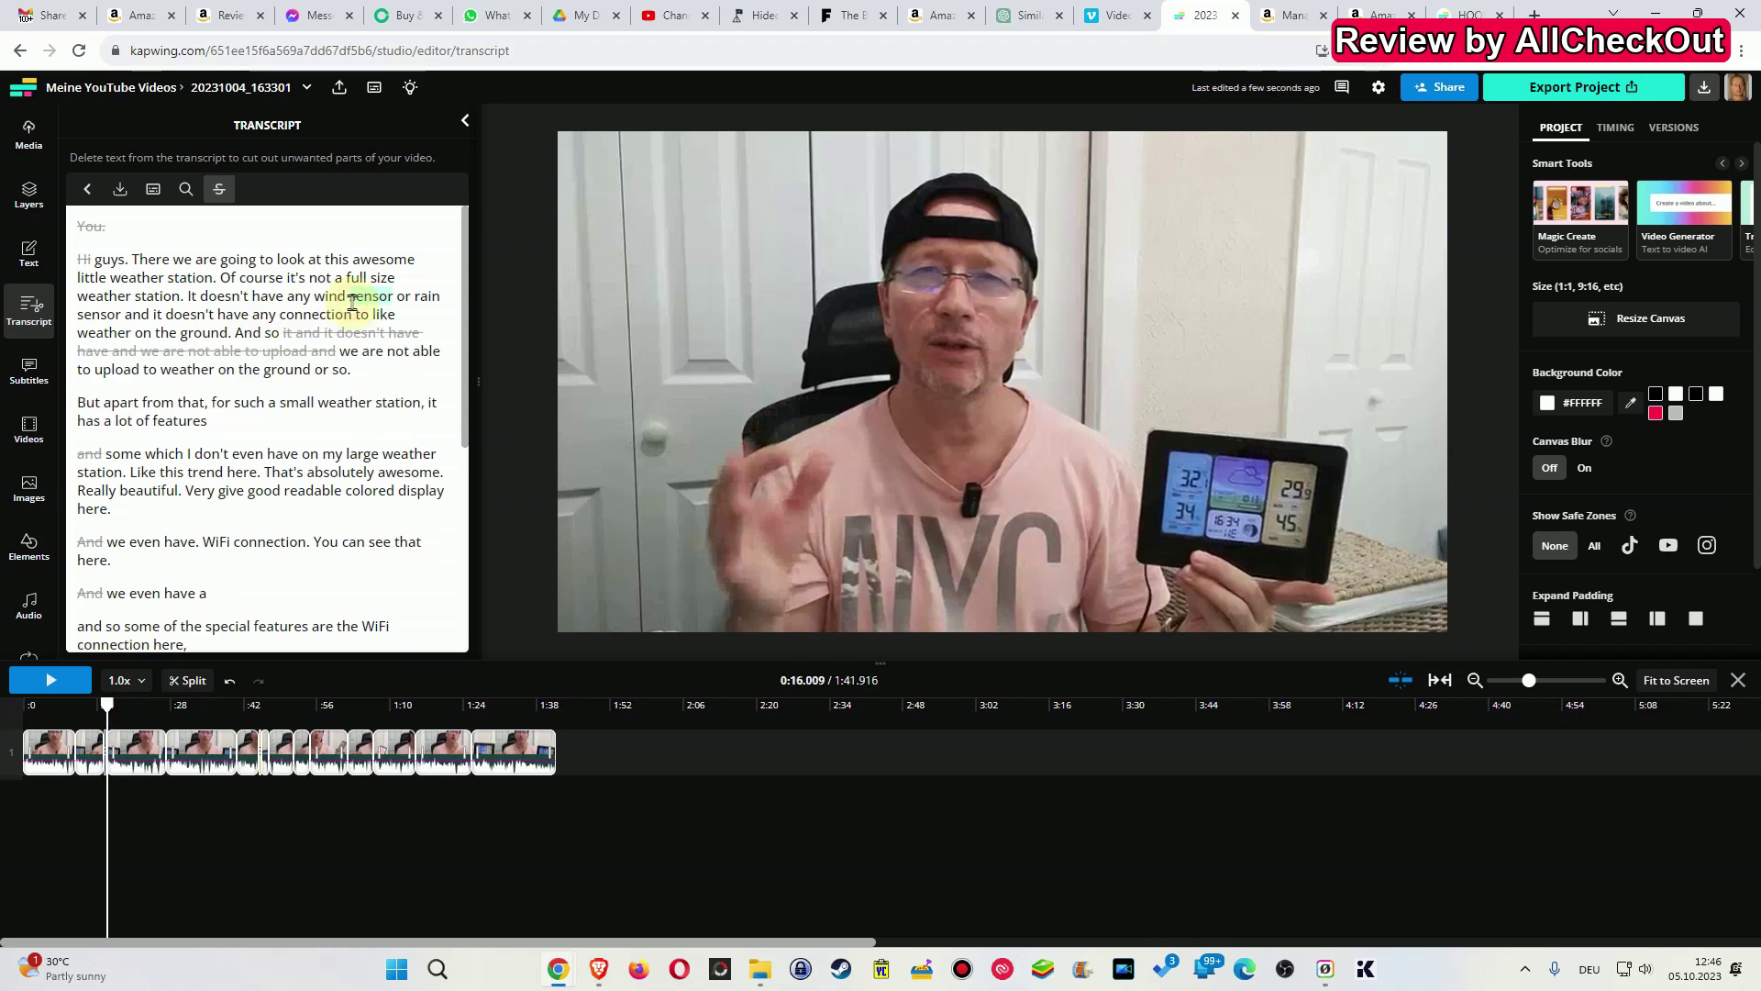
- Play the video from the word 'ground' to review the Kapwing cut
double_click(211, 334)
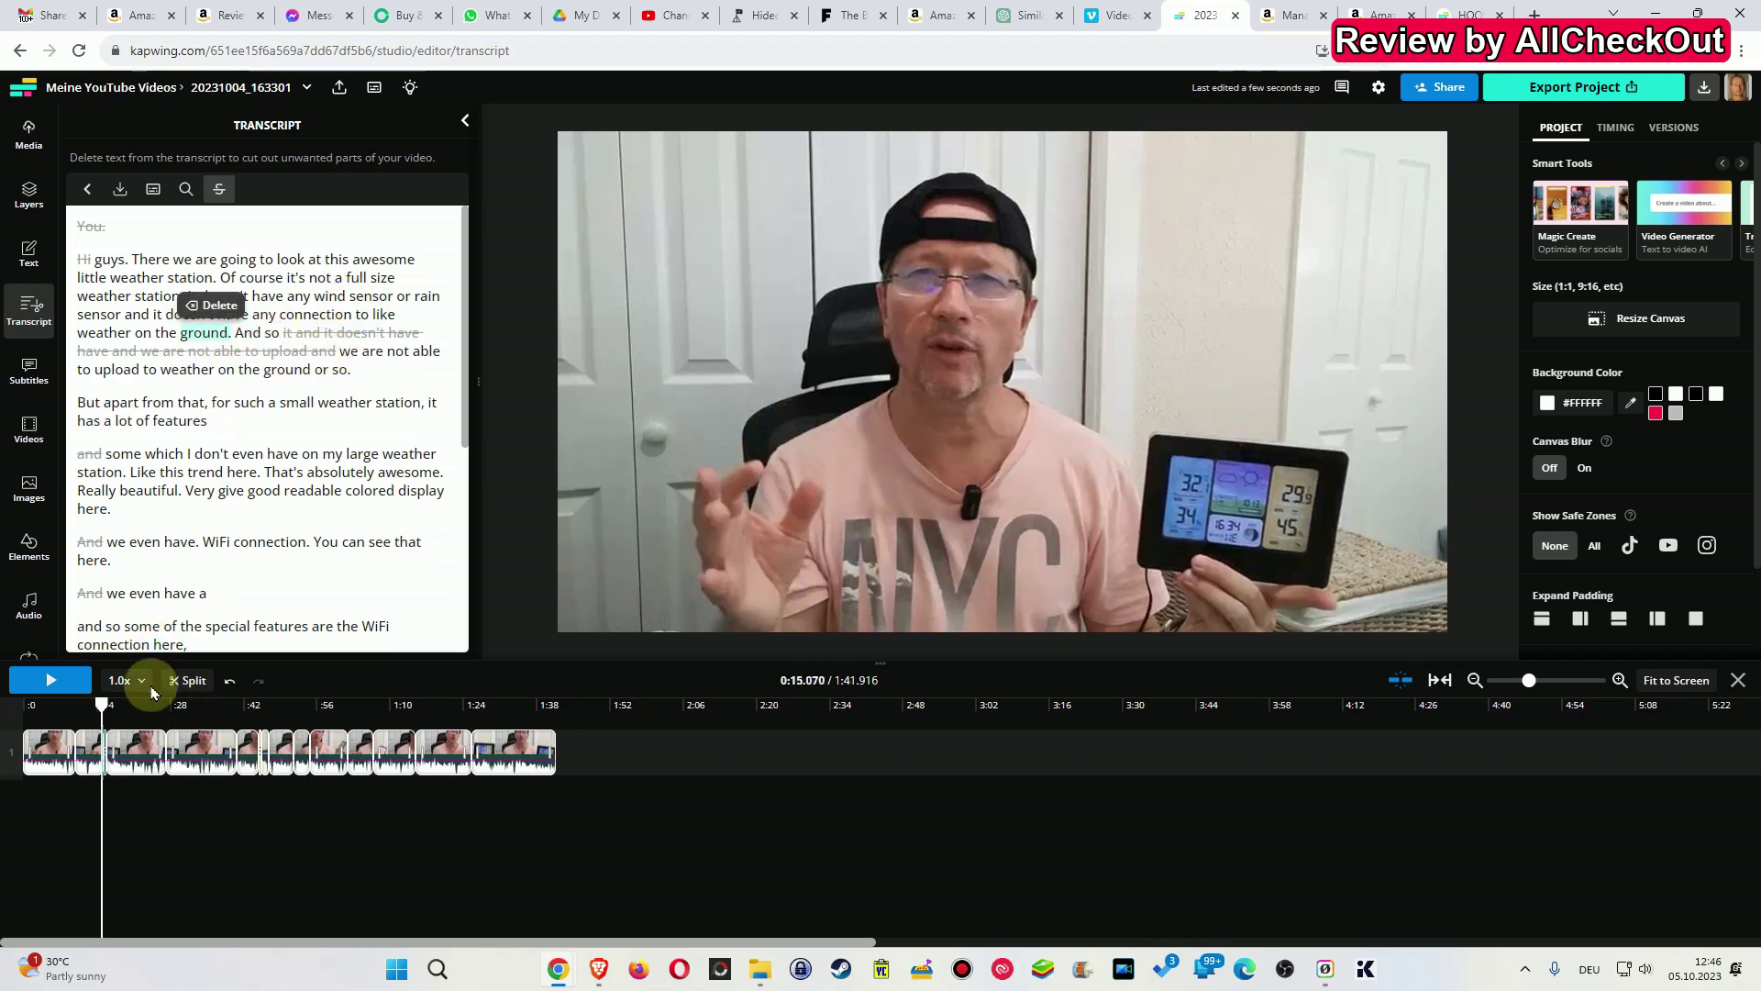
left_click(75, 678)
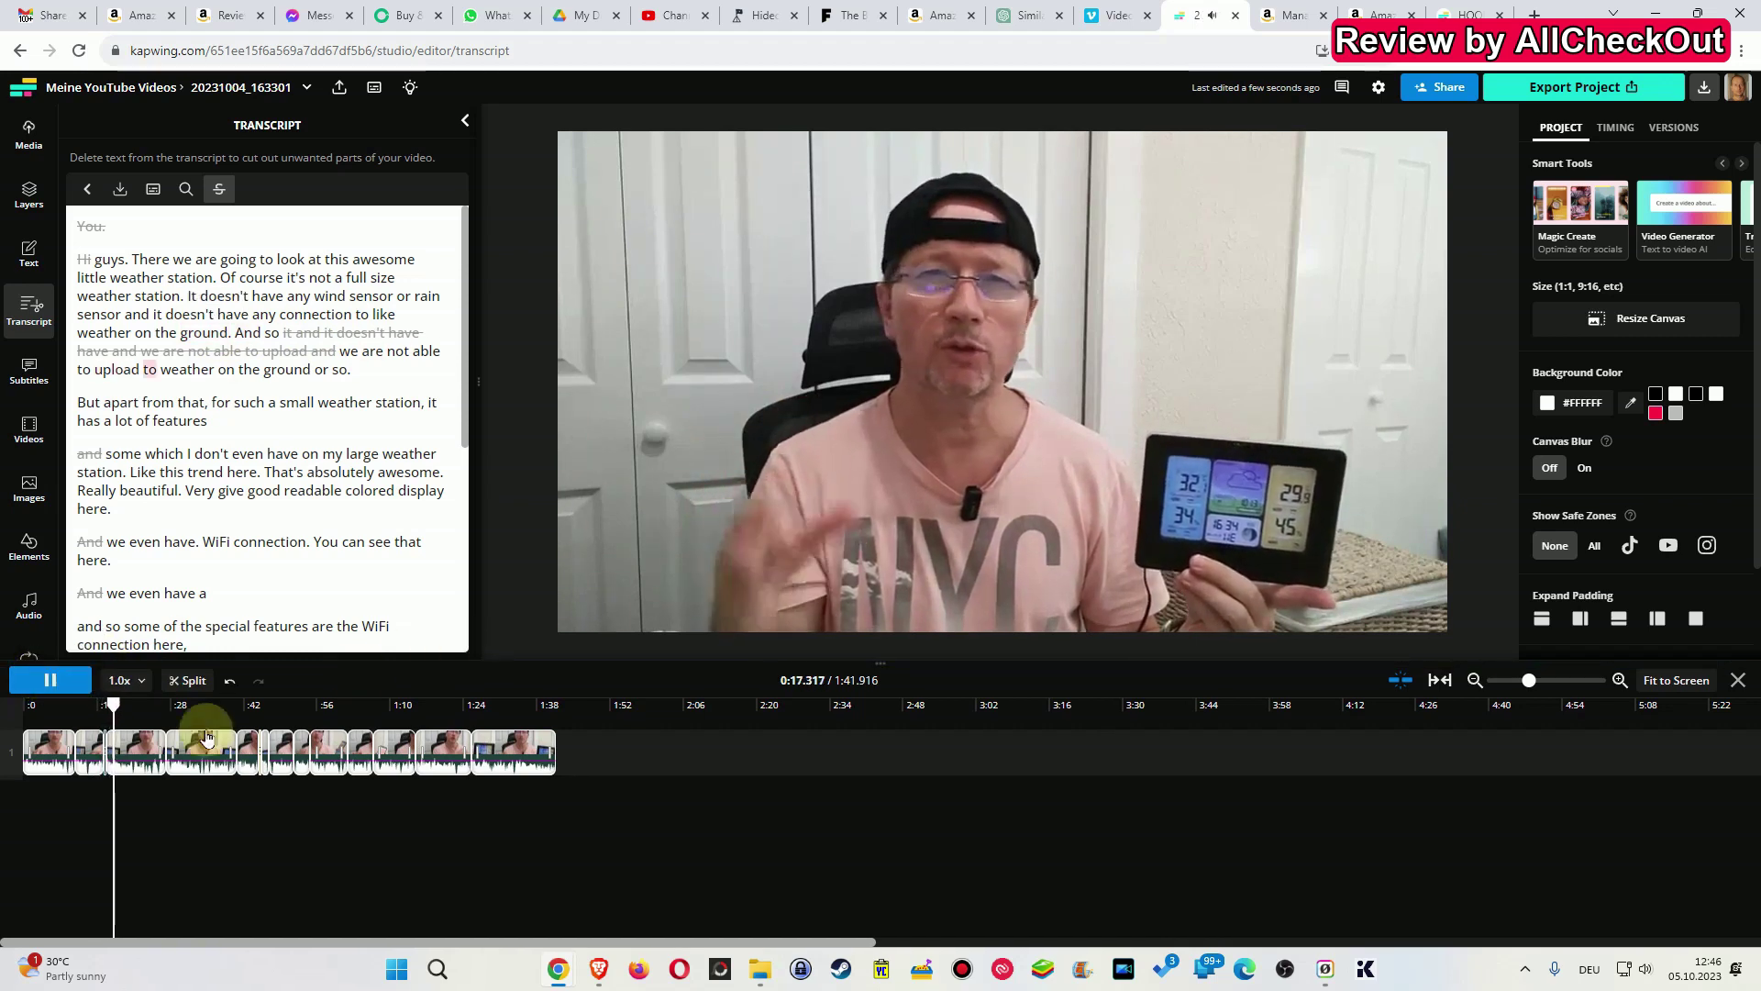
left_click(203, 332)
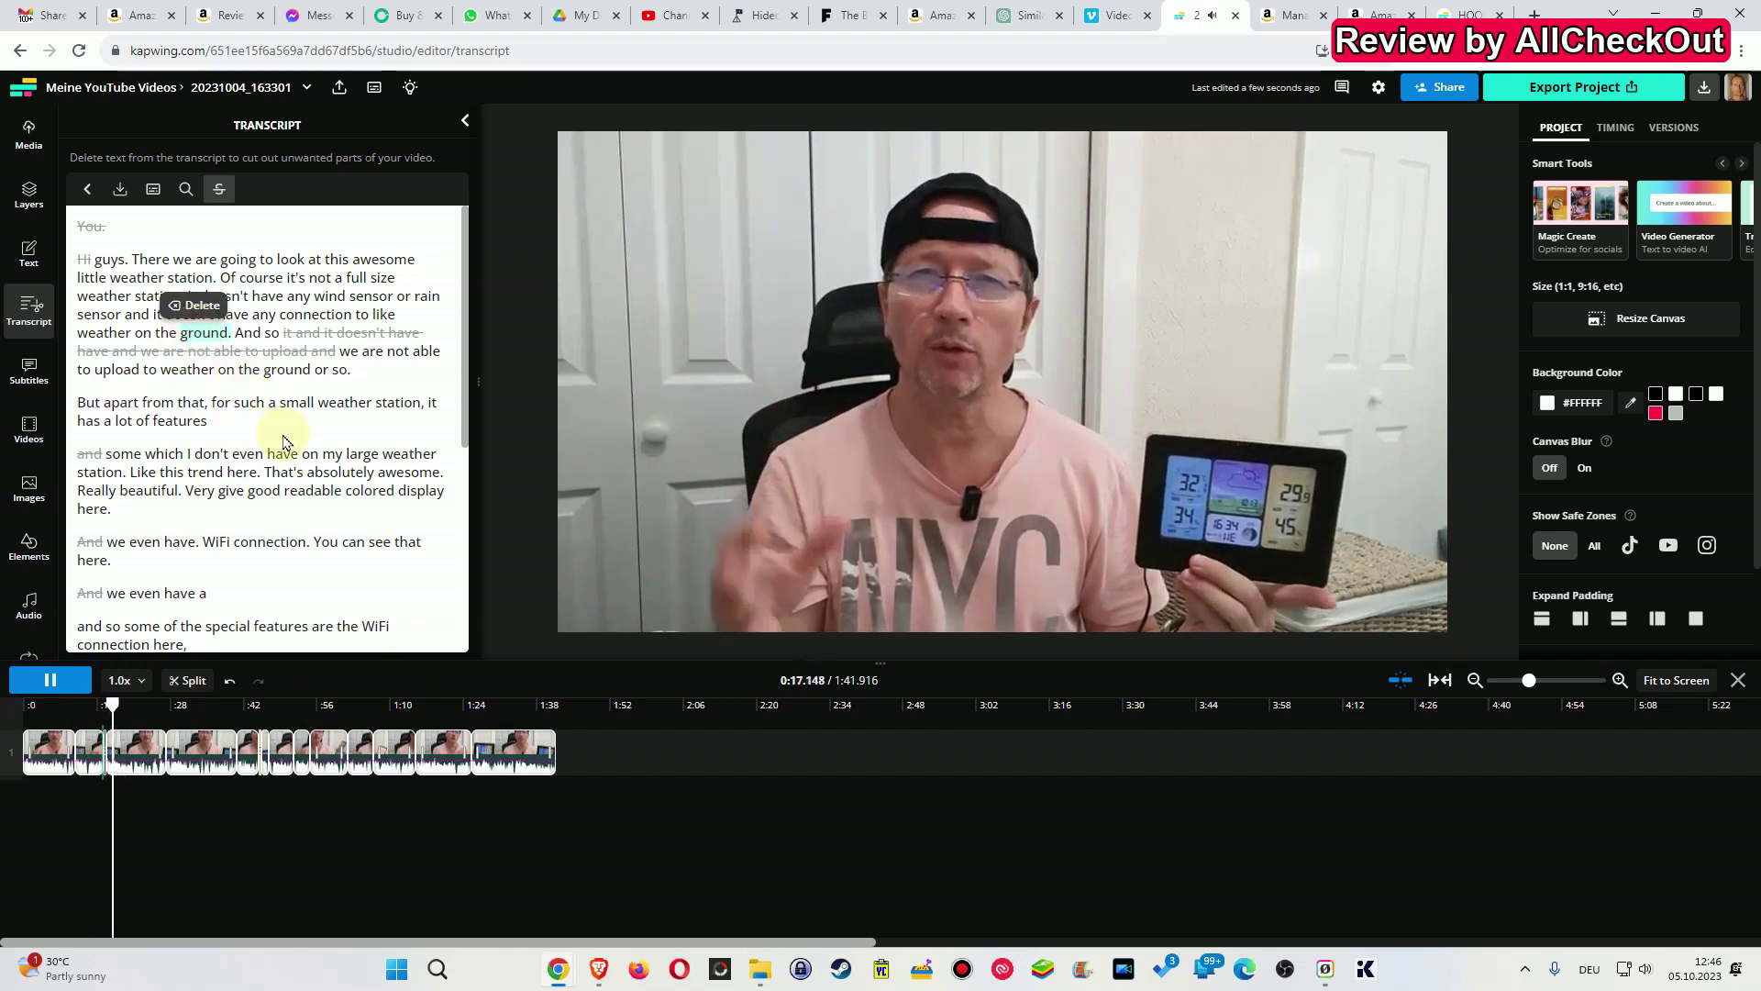
left_click_drag(112, 706, 107, 702)
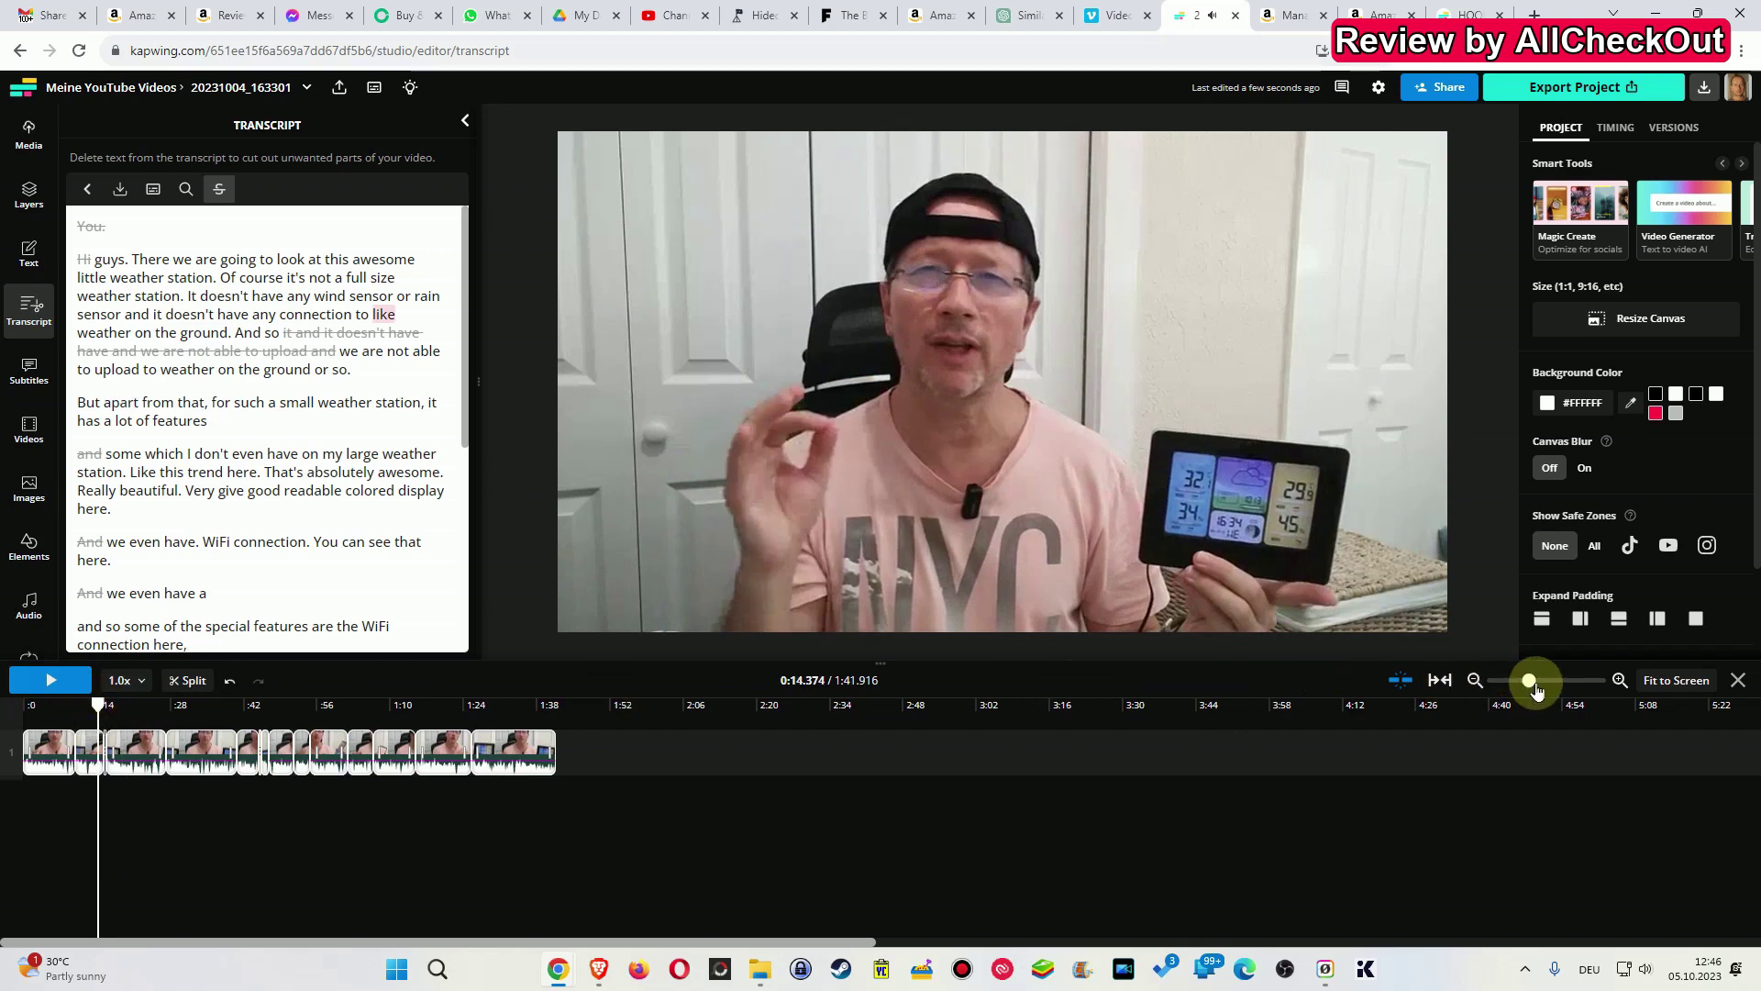
- Zoom into the timeline and replay the passage across the cut
left_click_drag(1529, 683, 1565, 686)
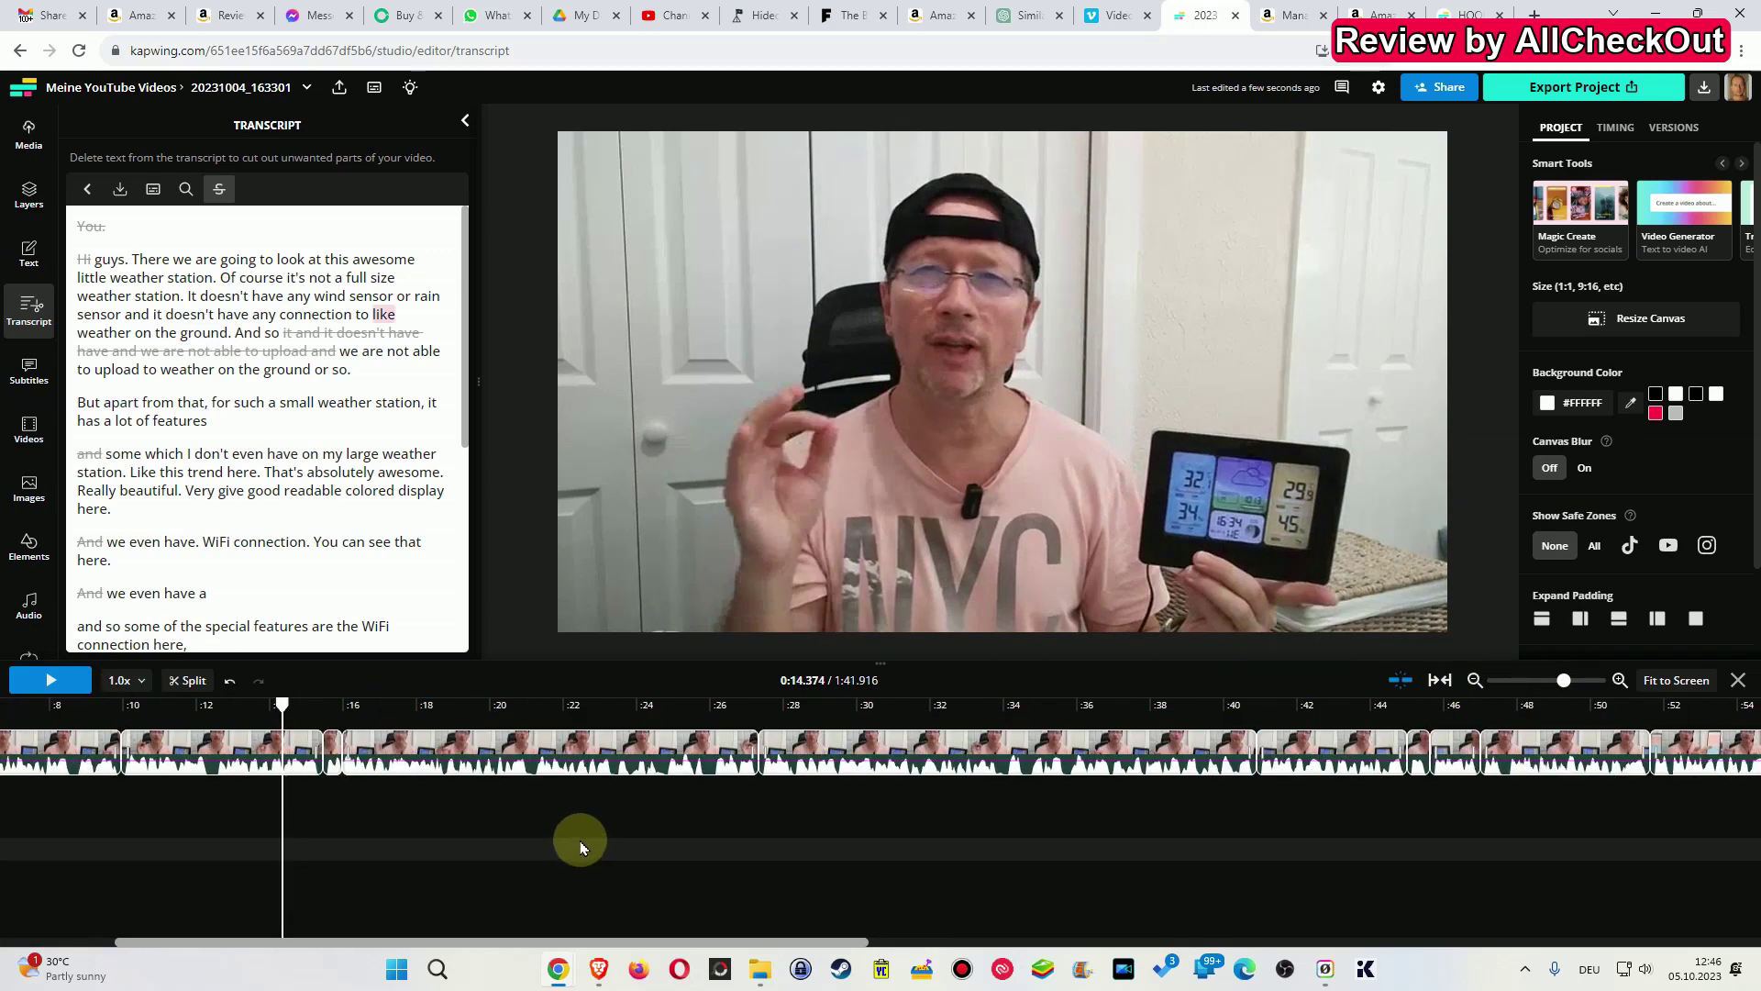
left_click(363, 318)
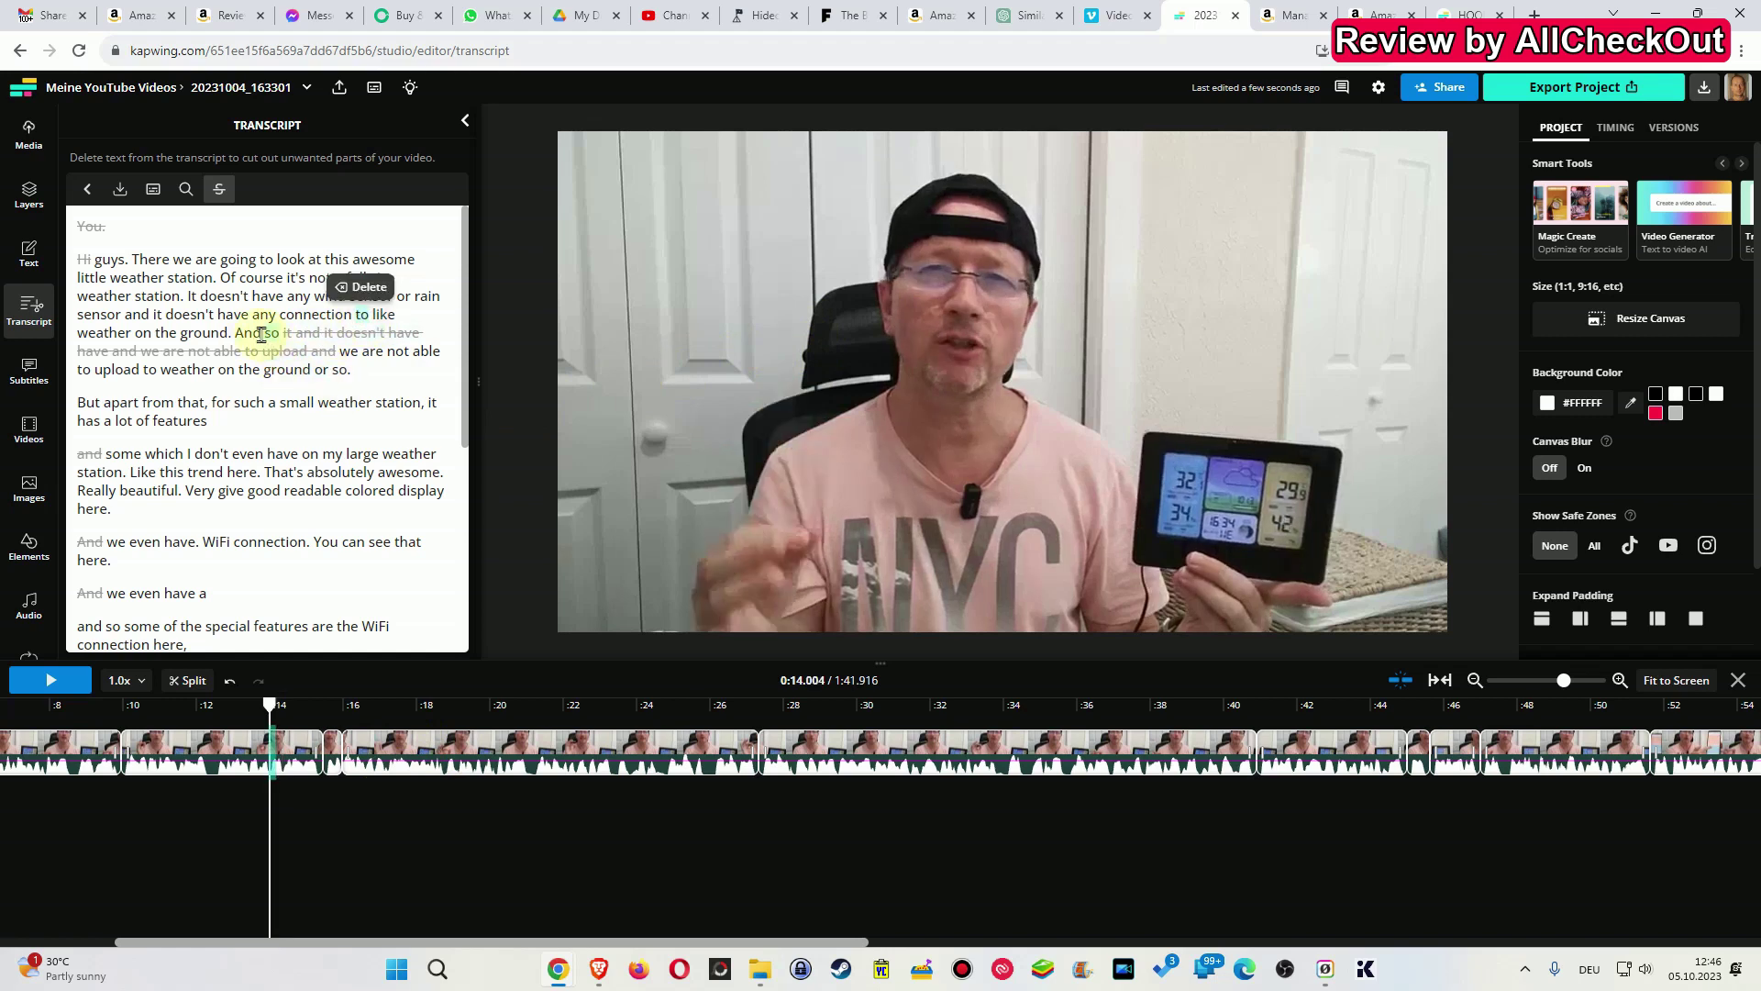
left_click(192, 332)
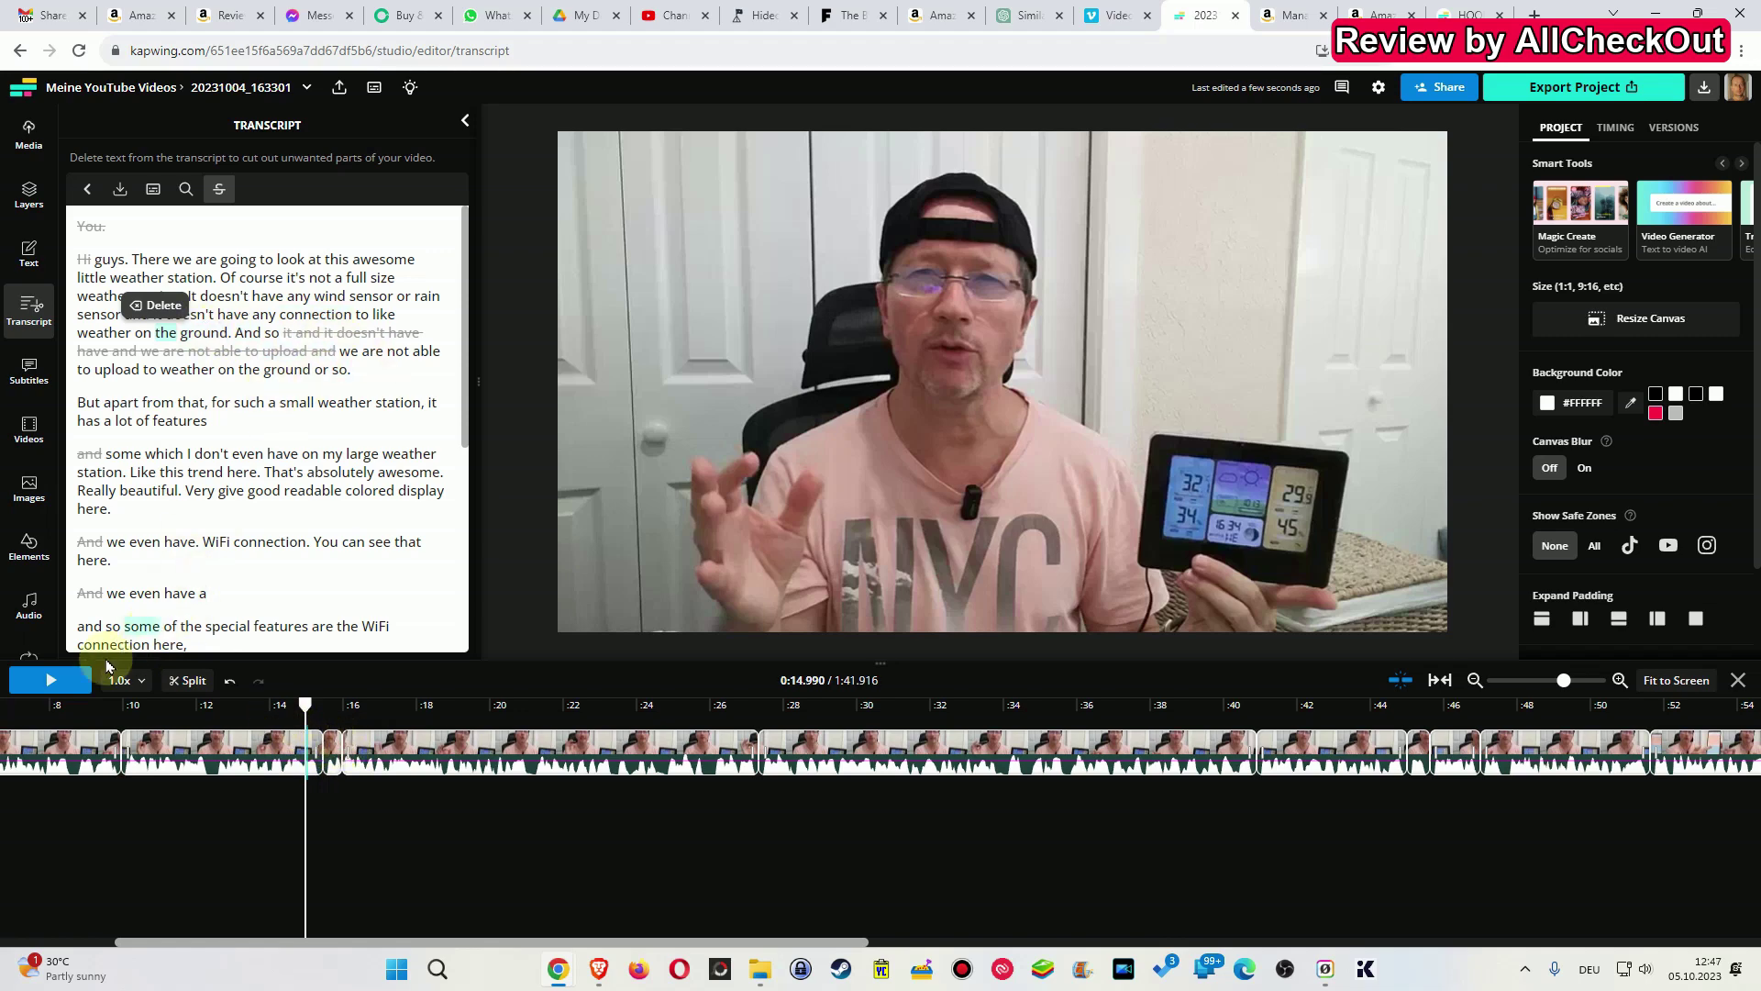
left_click(264, 705)
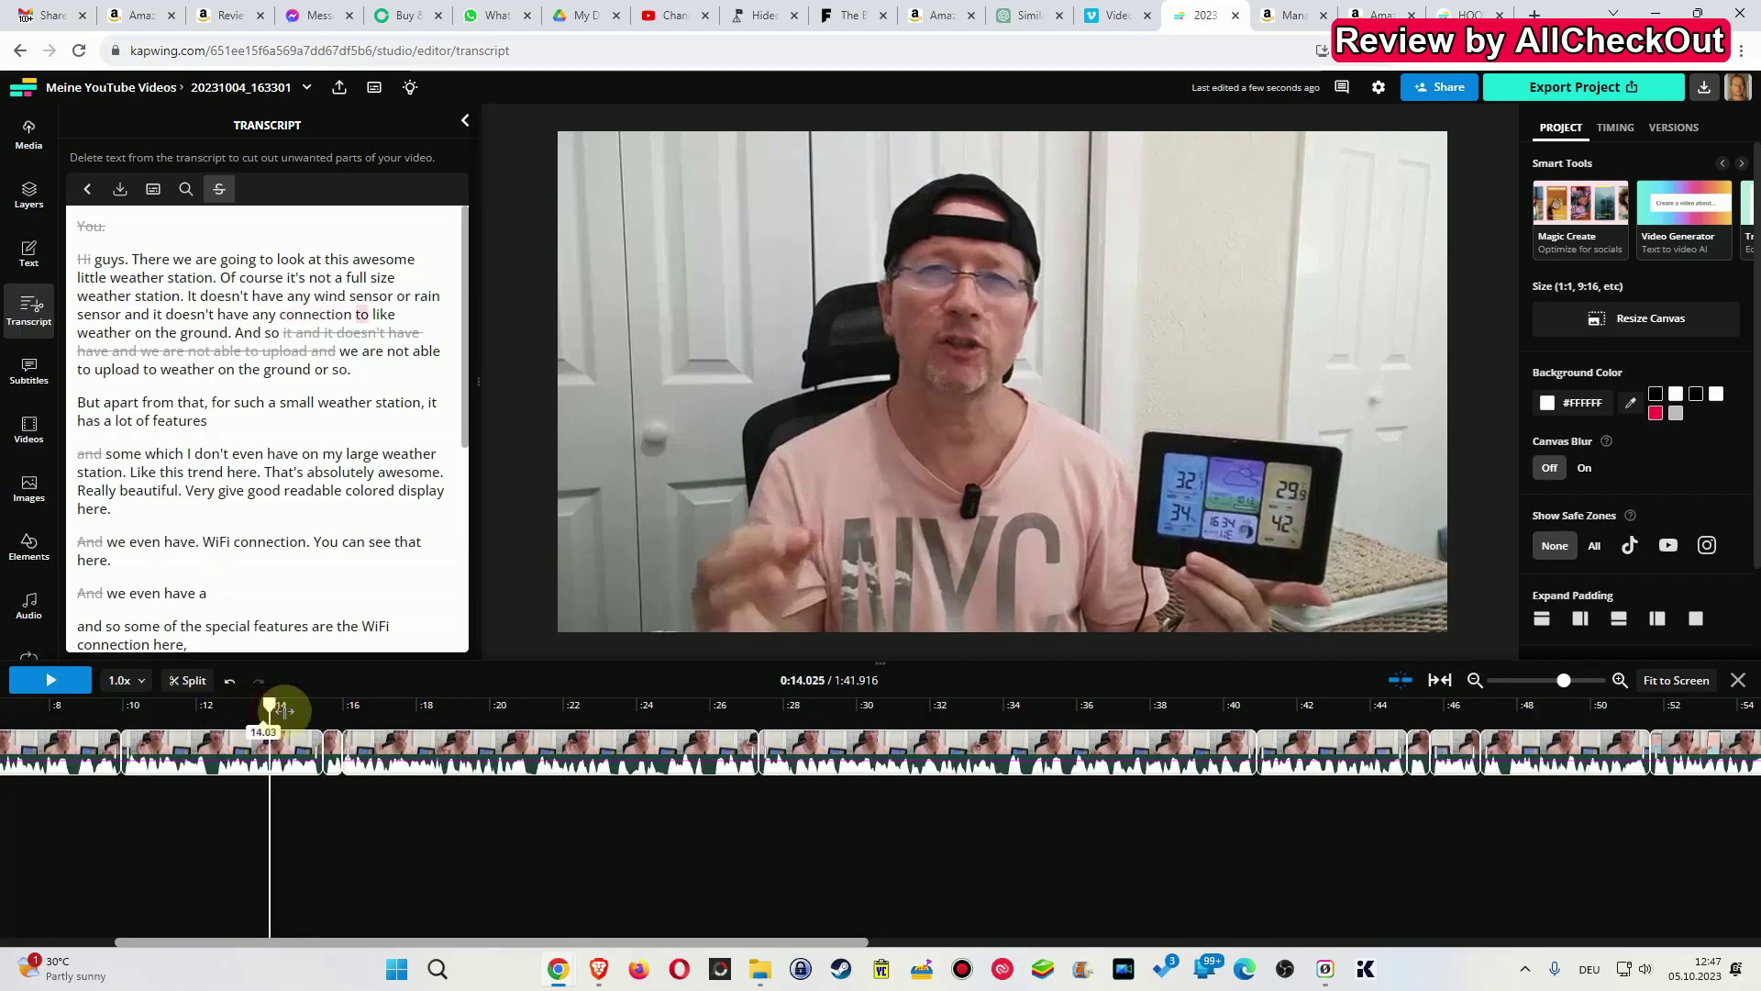
left_click(74, 681)
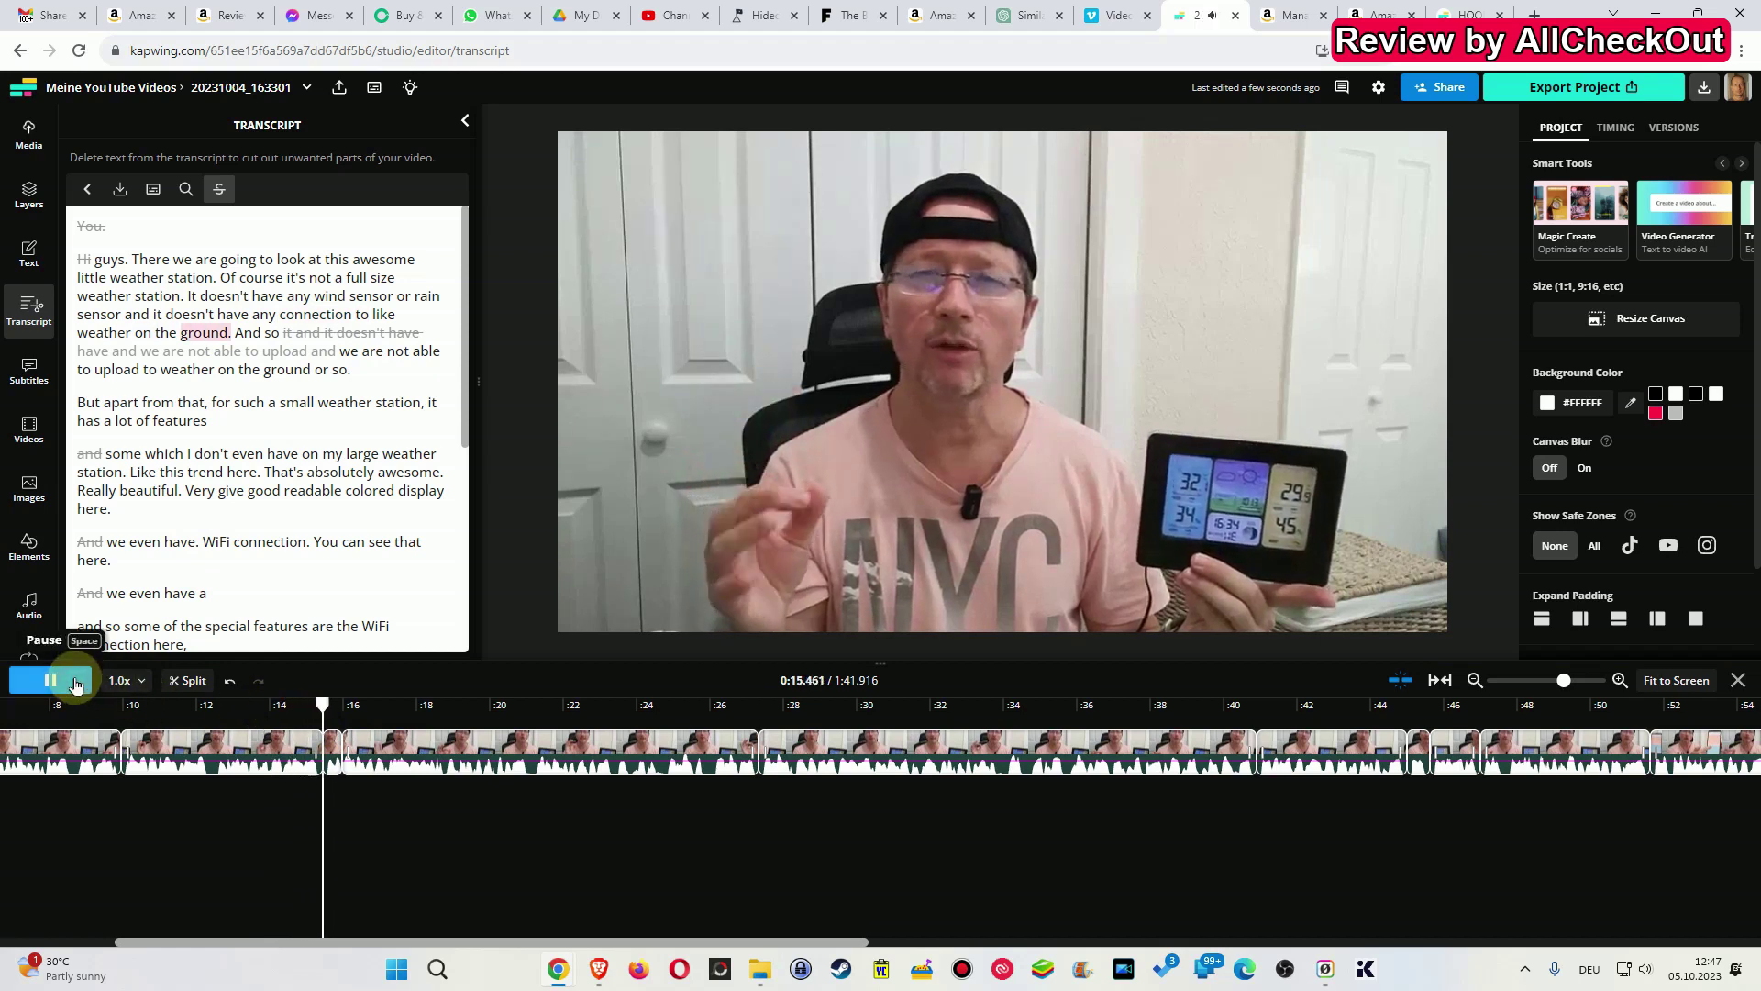
left_click(75, 682)
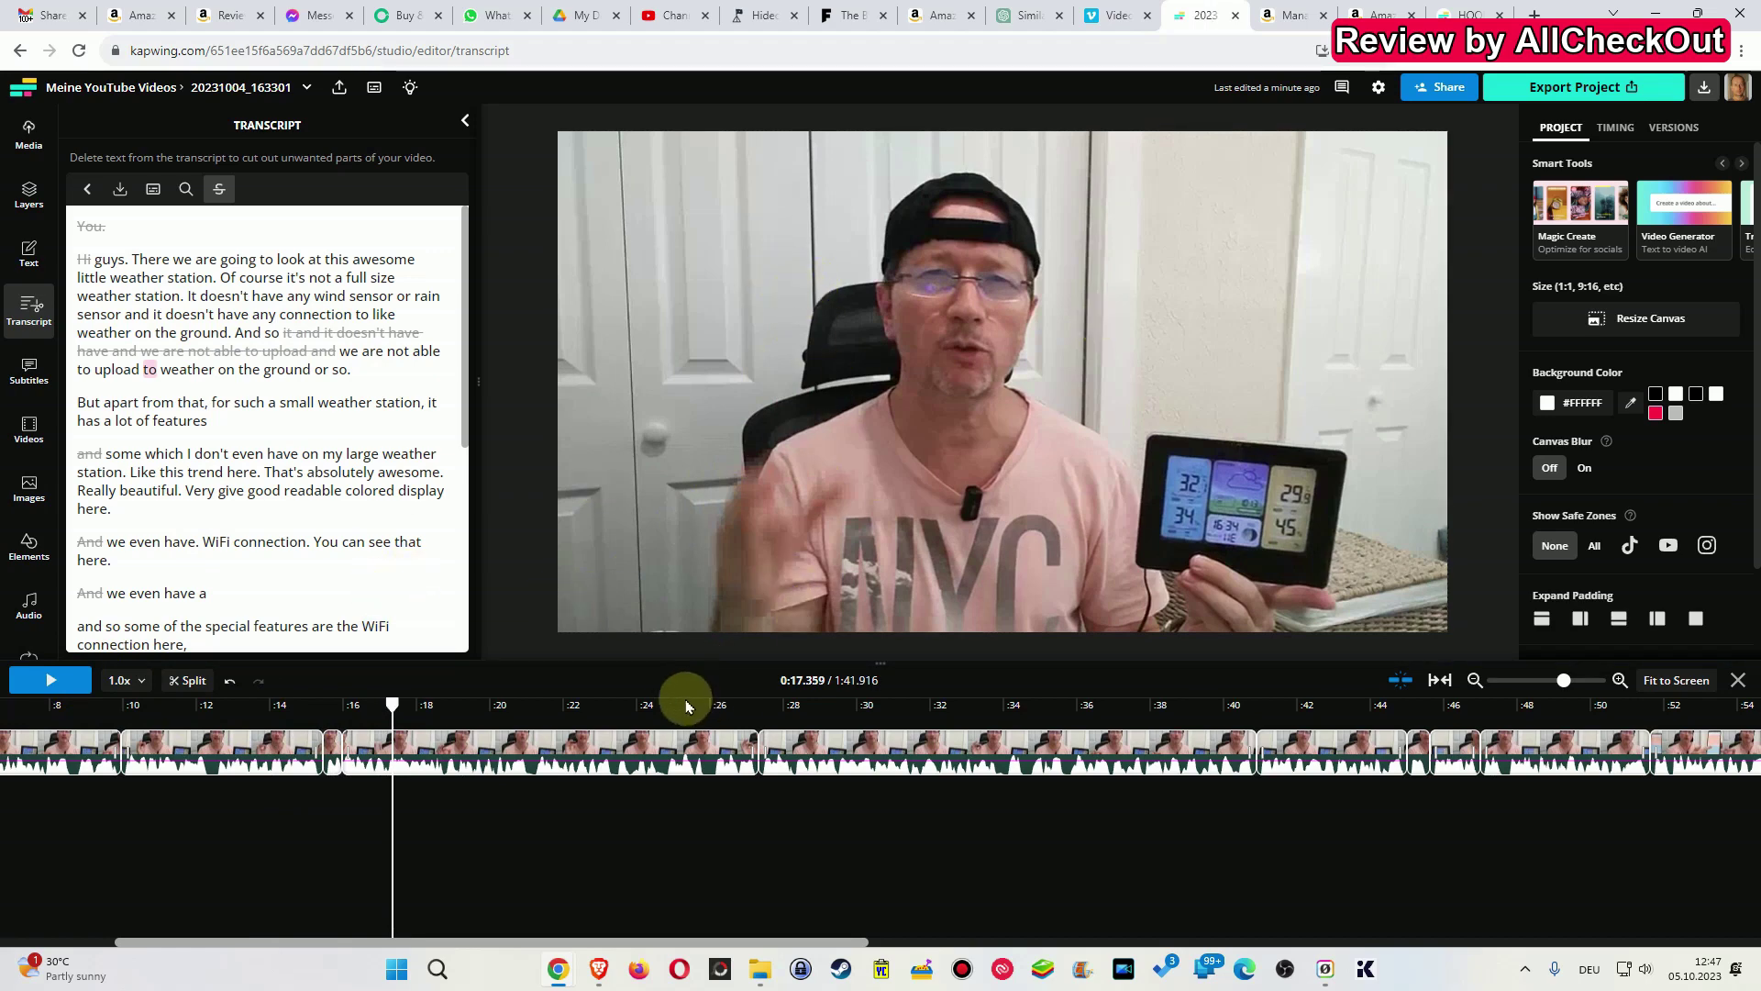
- Enlarge and zoom the Kapwing timeline, replaying around 0:18–0:21
left_click_drag(661, 662, 688, 542)
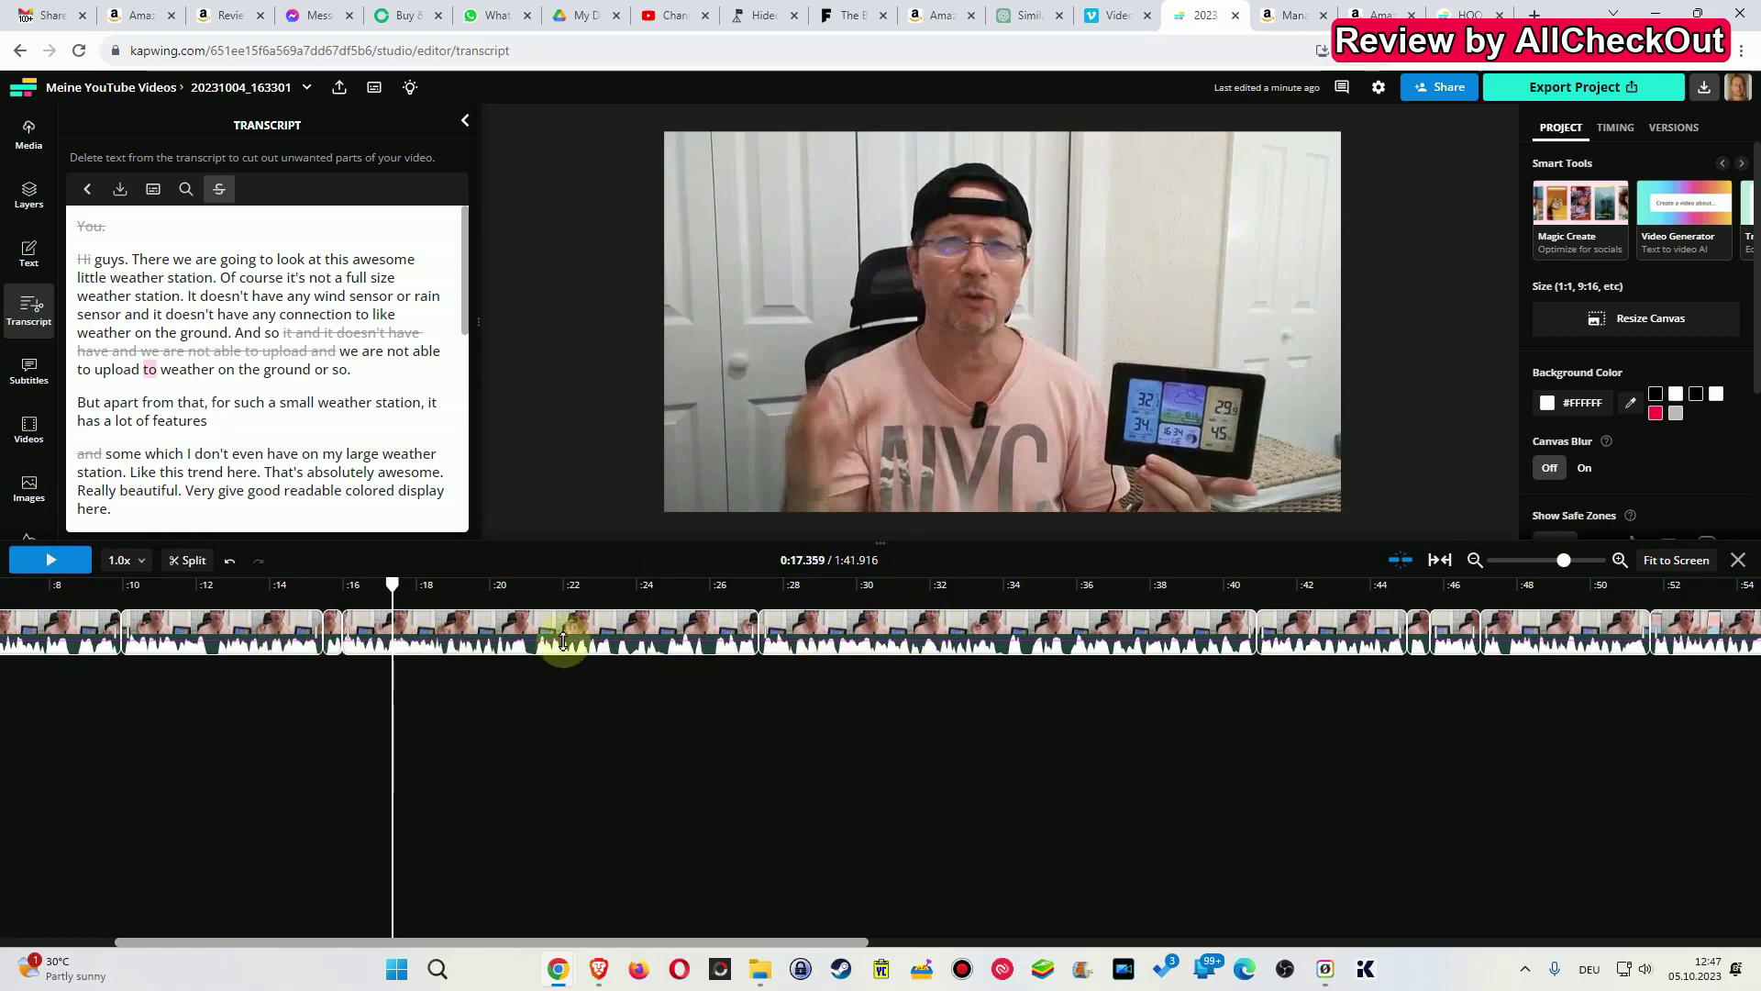
left_click_drag(1566, 561, 1577, 561)
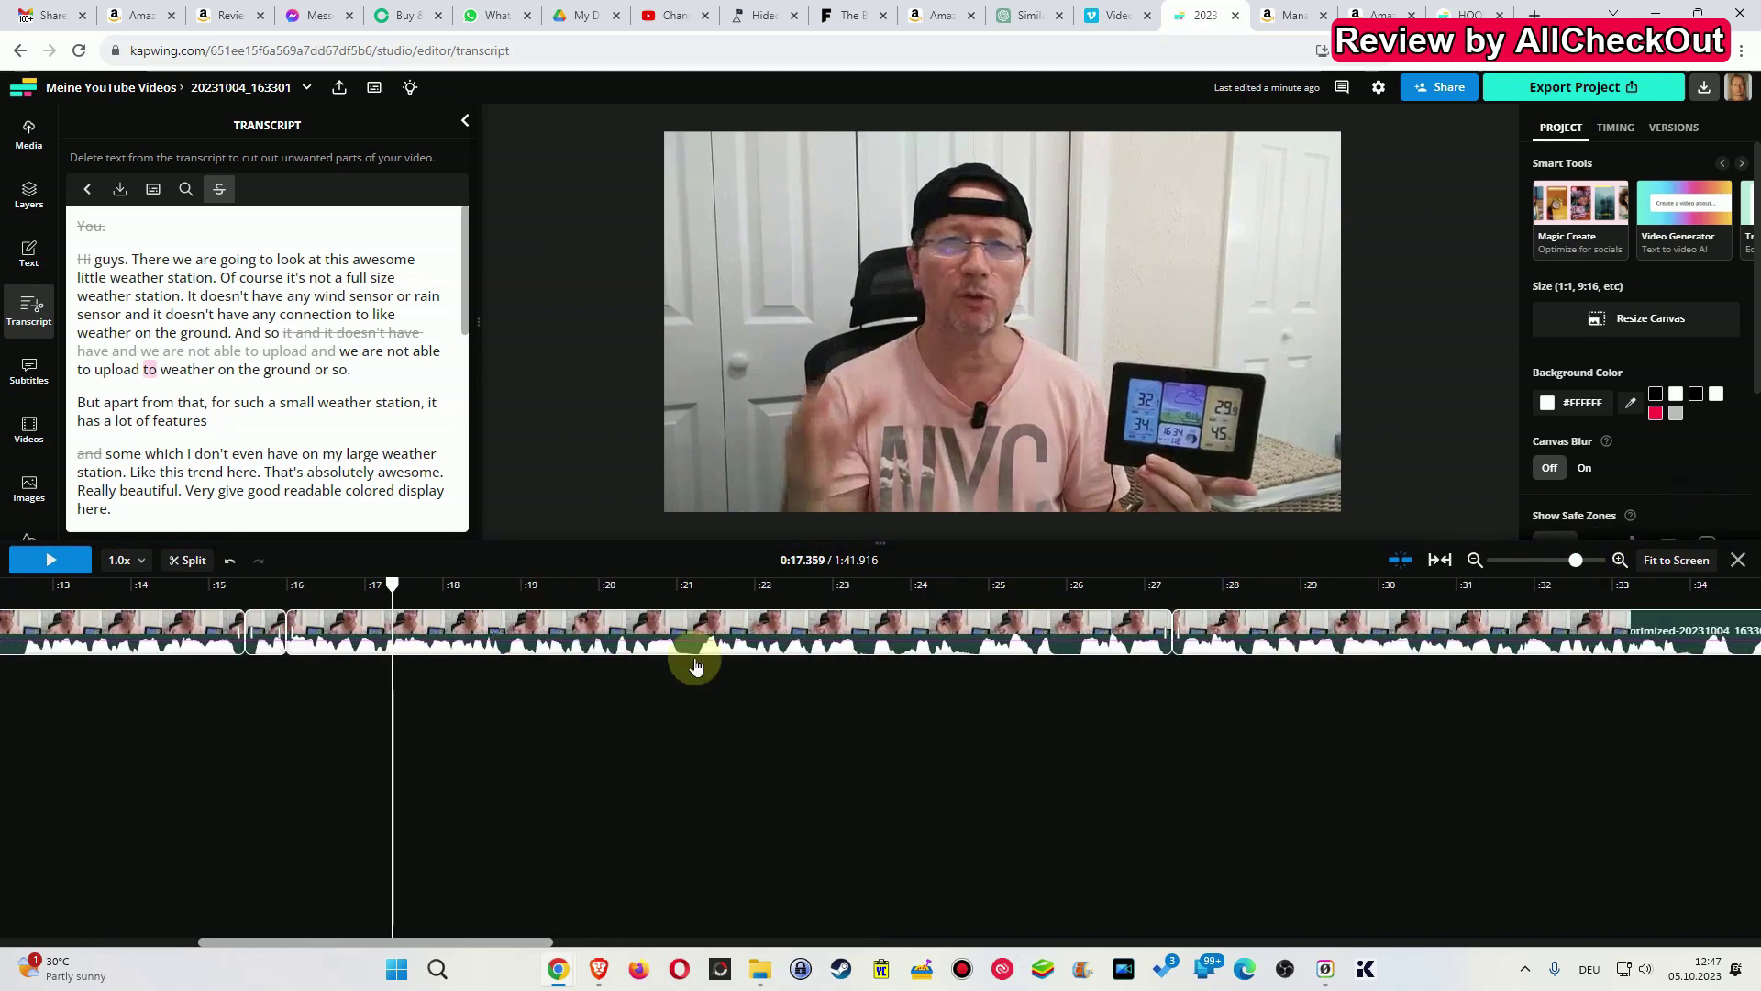
key("space")
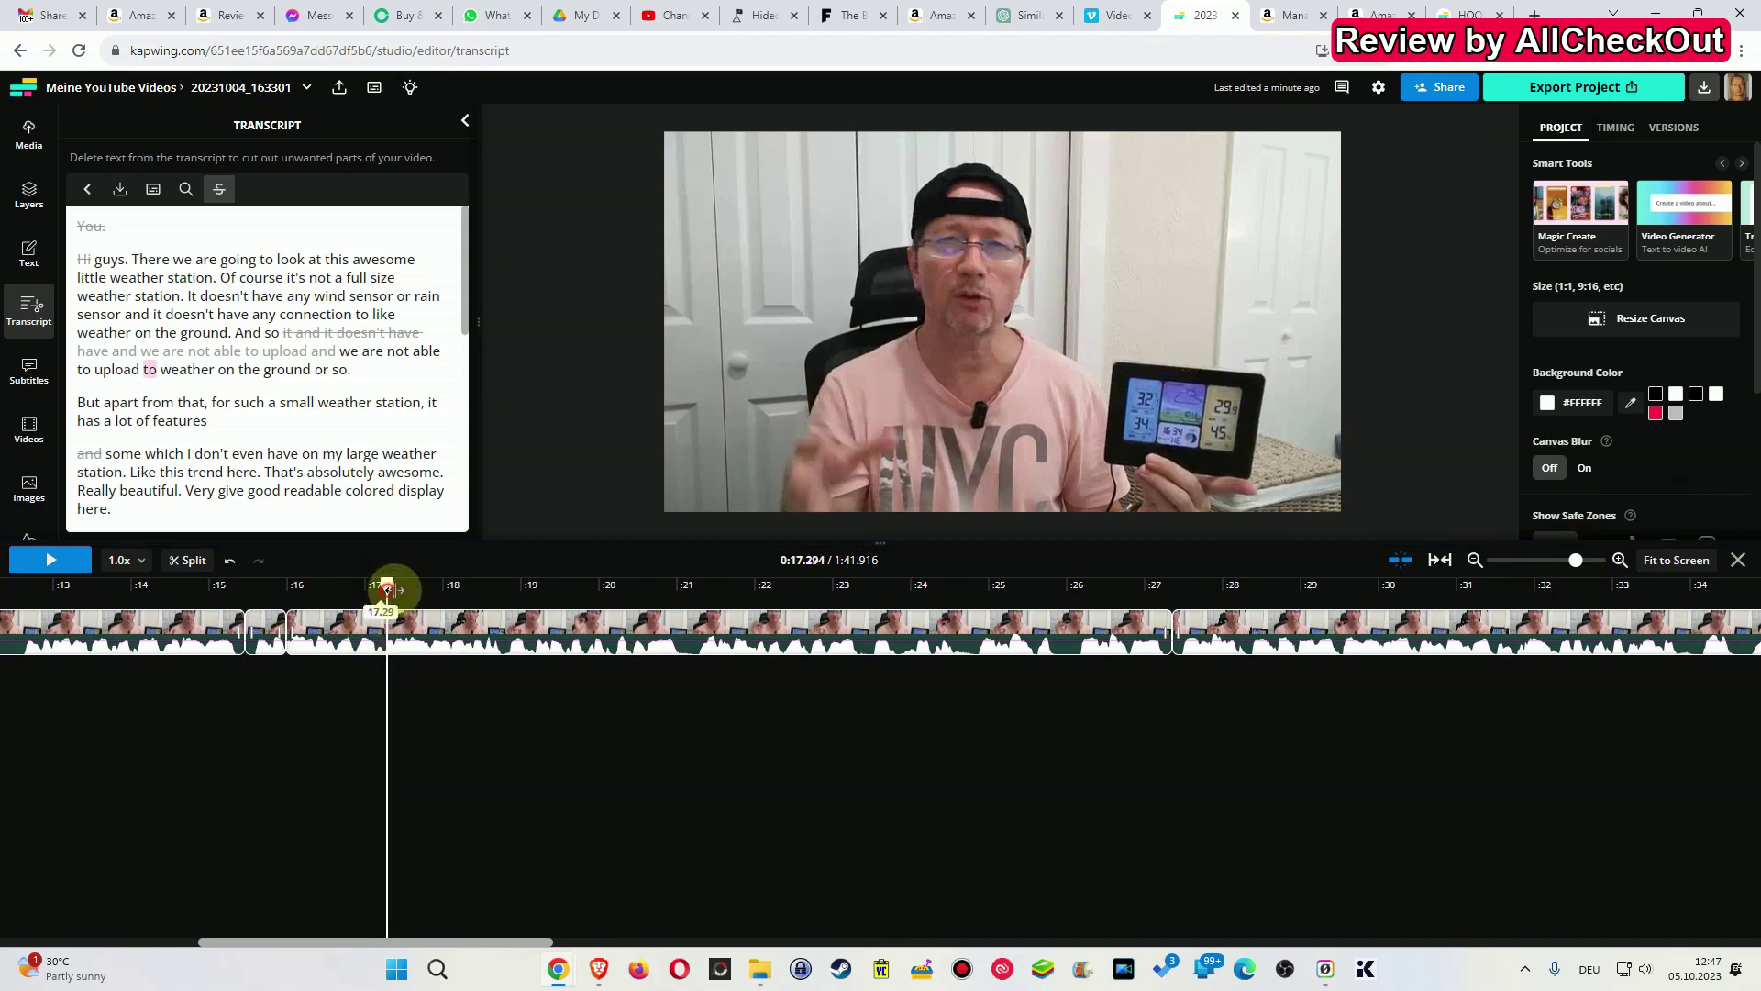
left_click(694, 588)
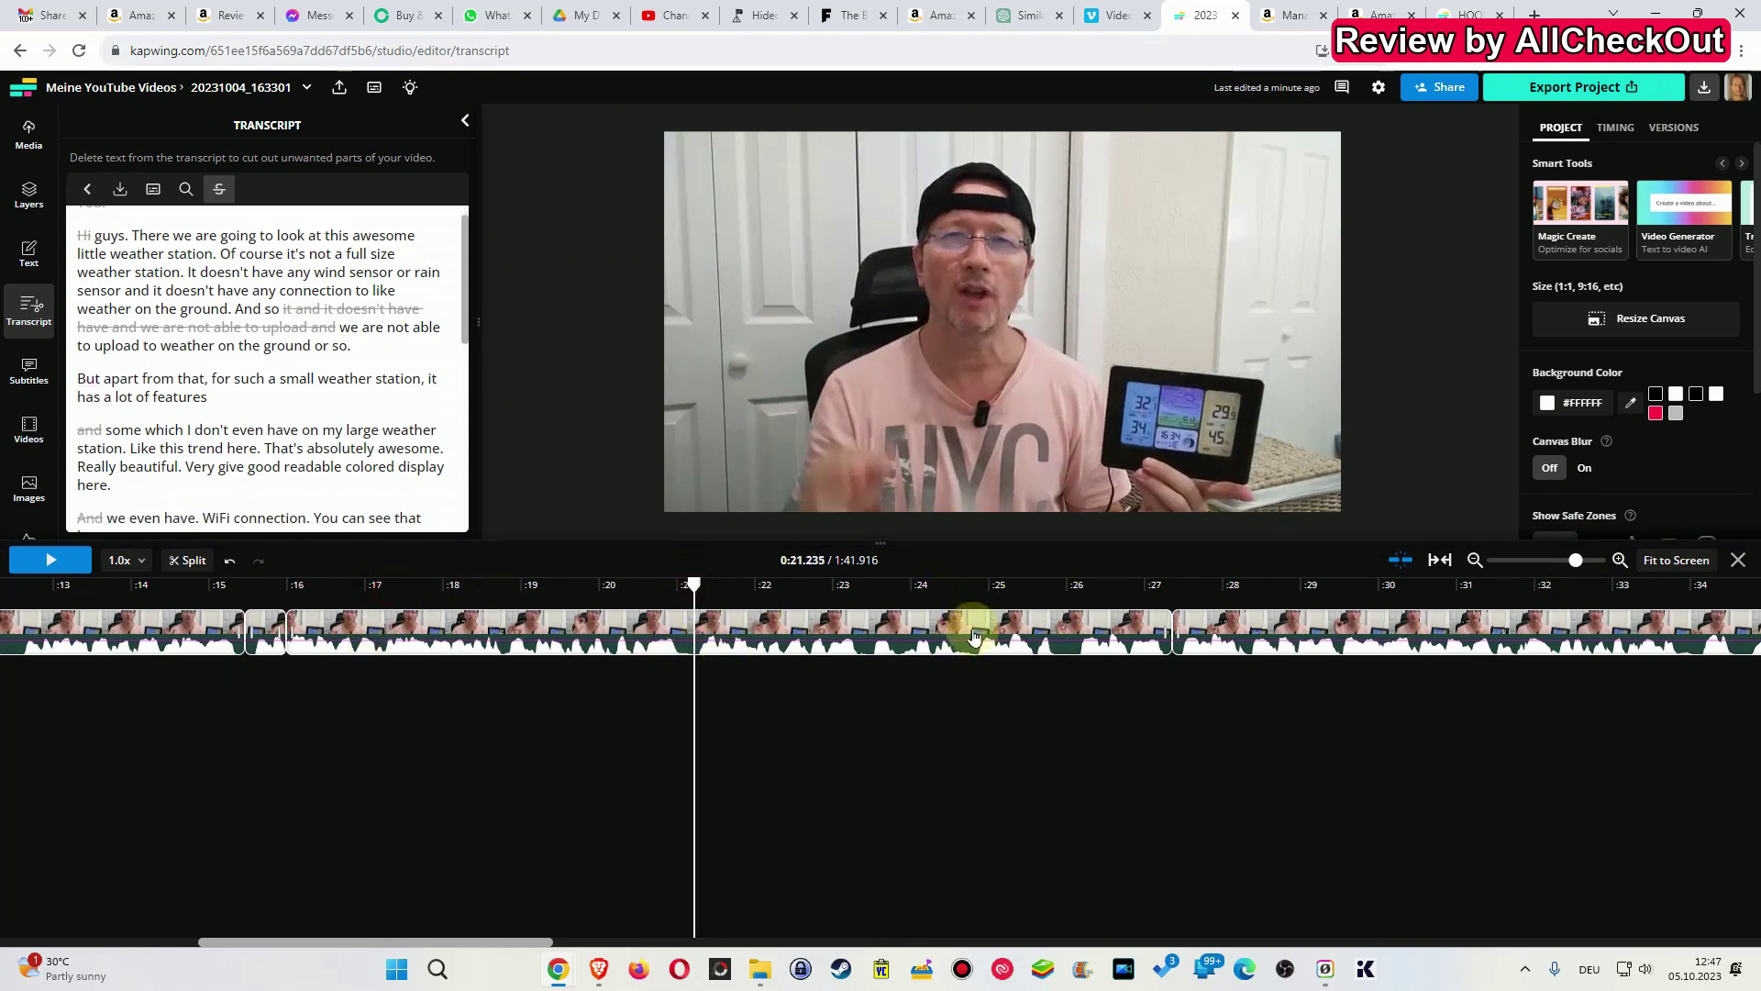
left_click_drag(706, 606, 440, 592)
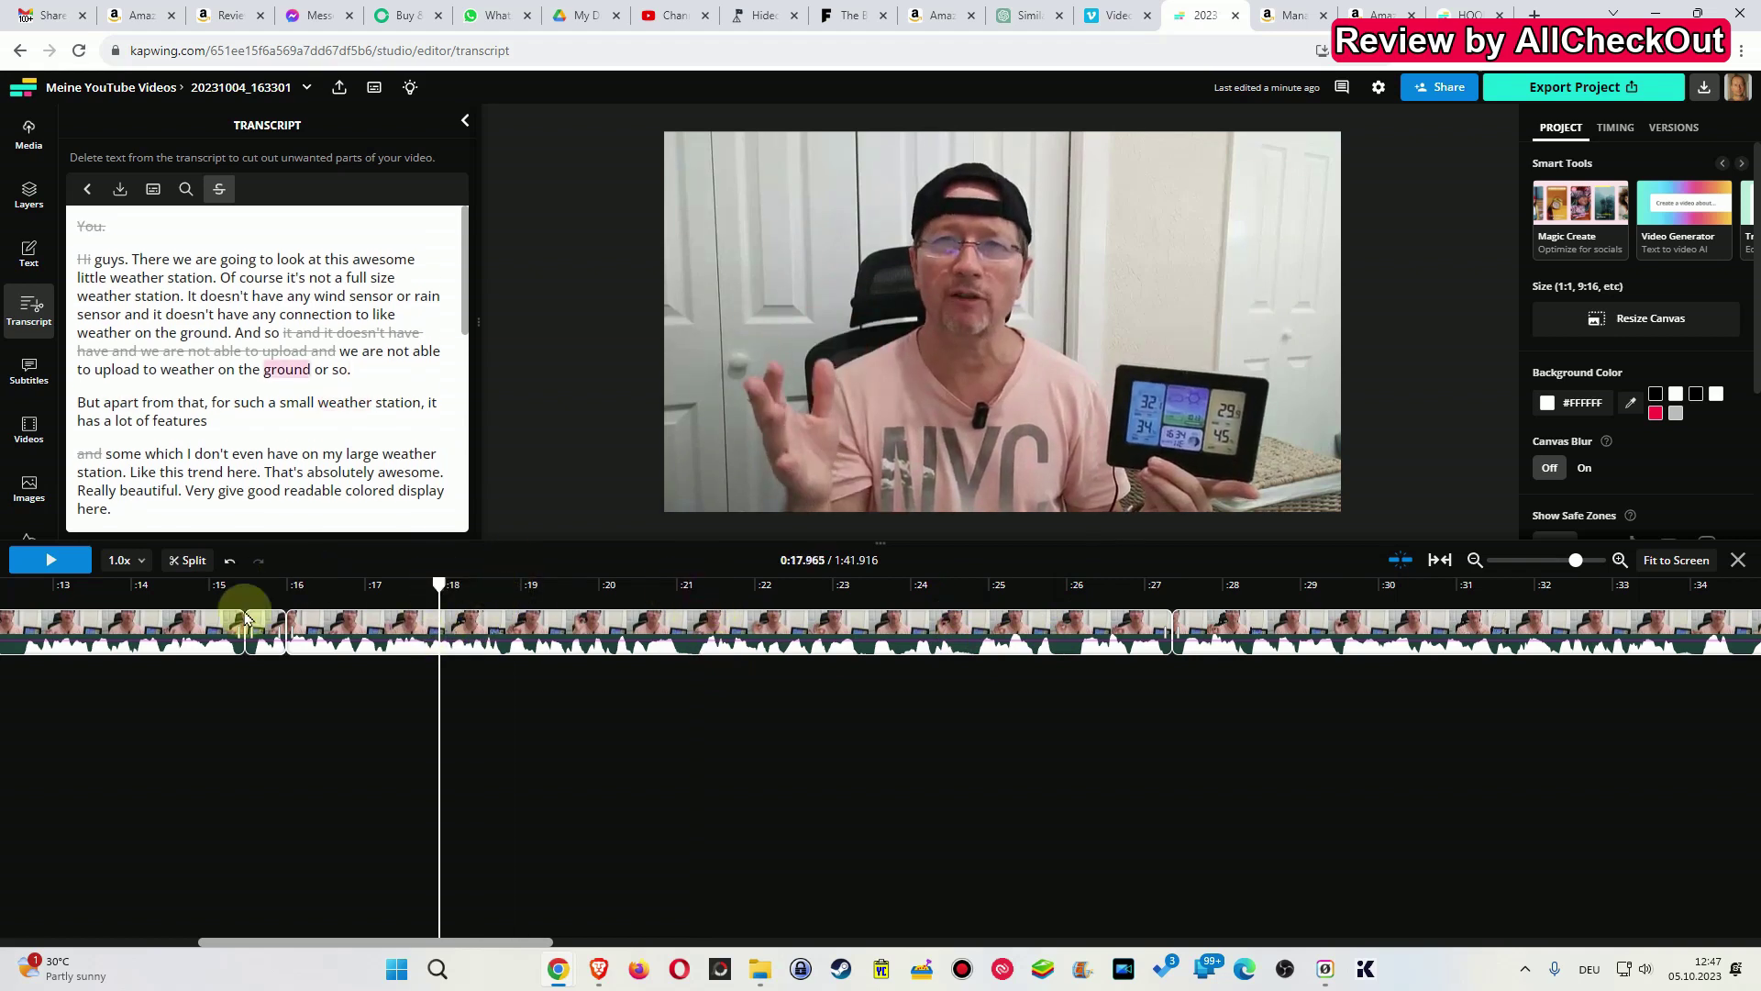
- Move the first and second clips onto their own new tracks, then go to Vimeo
left_click(188, 628)
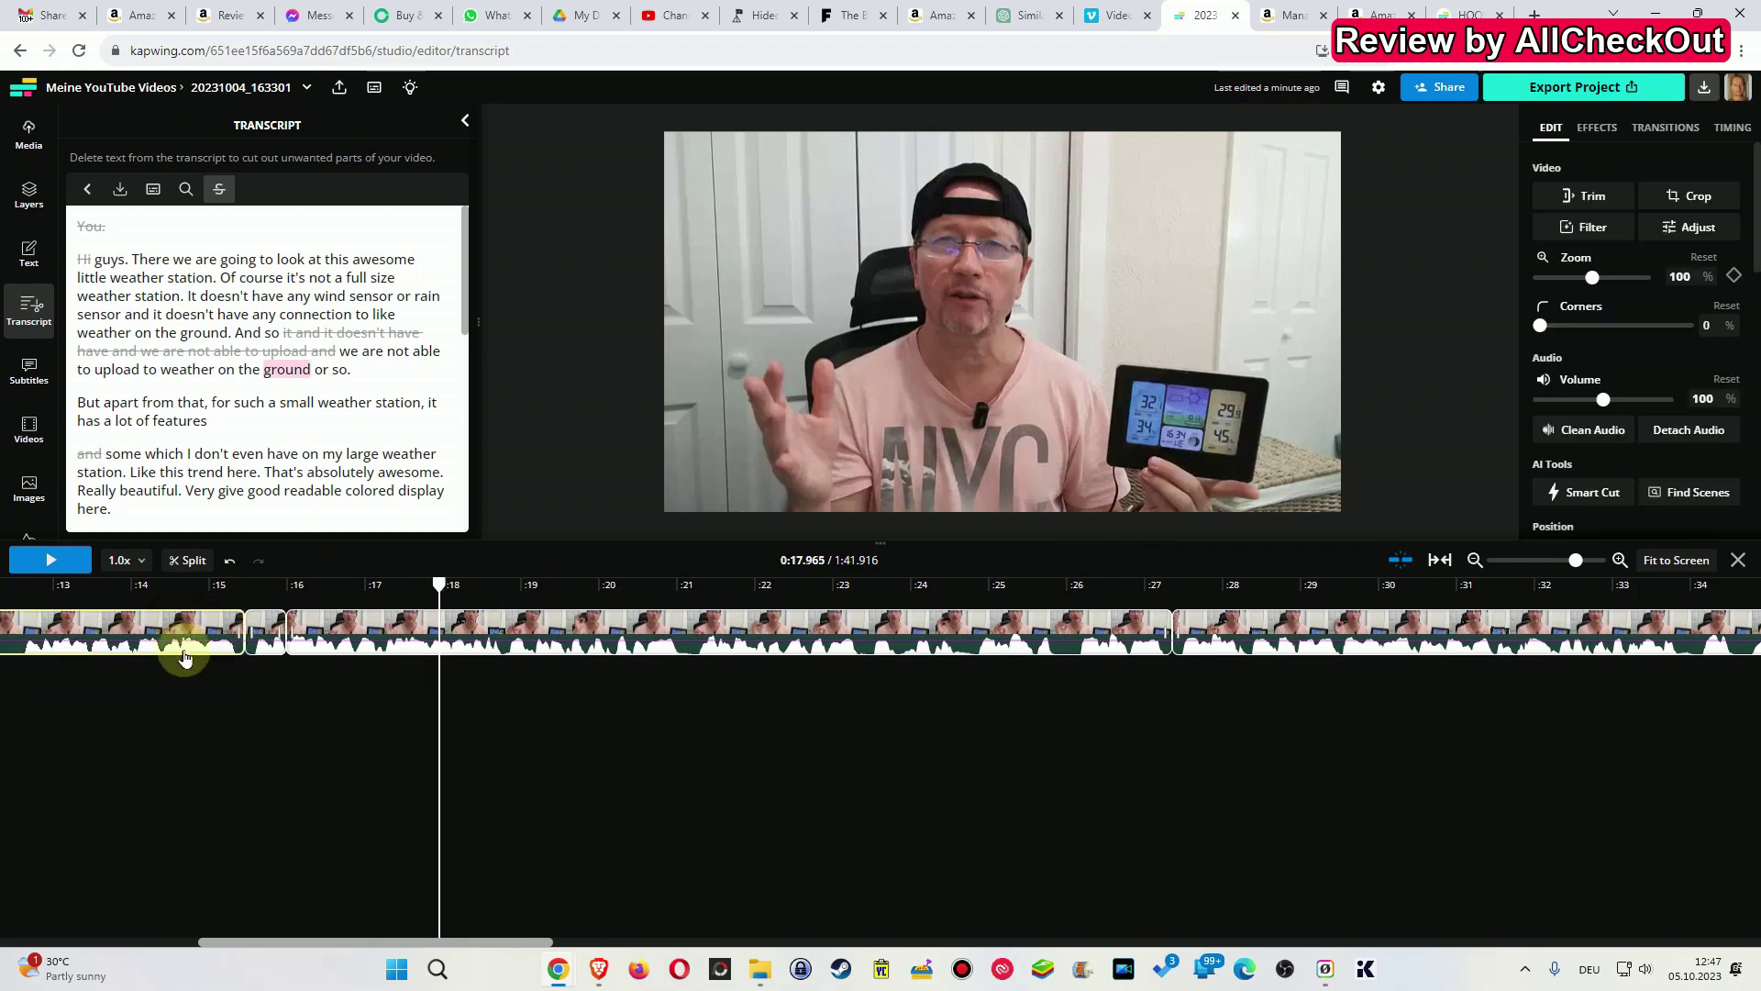
left_click_drag(201, 624, 561, 734)
left_click_drag(1225, 635, 420, 805)
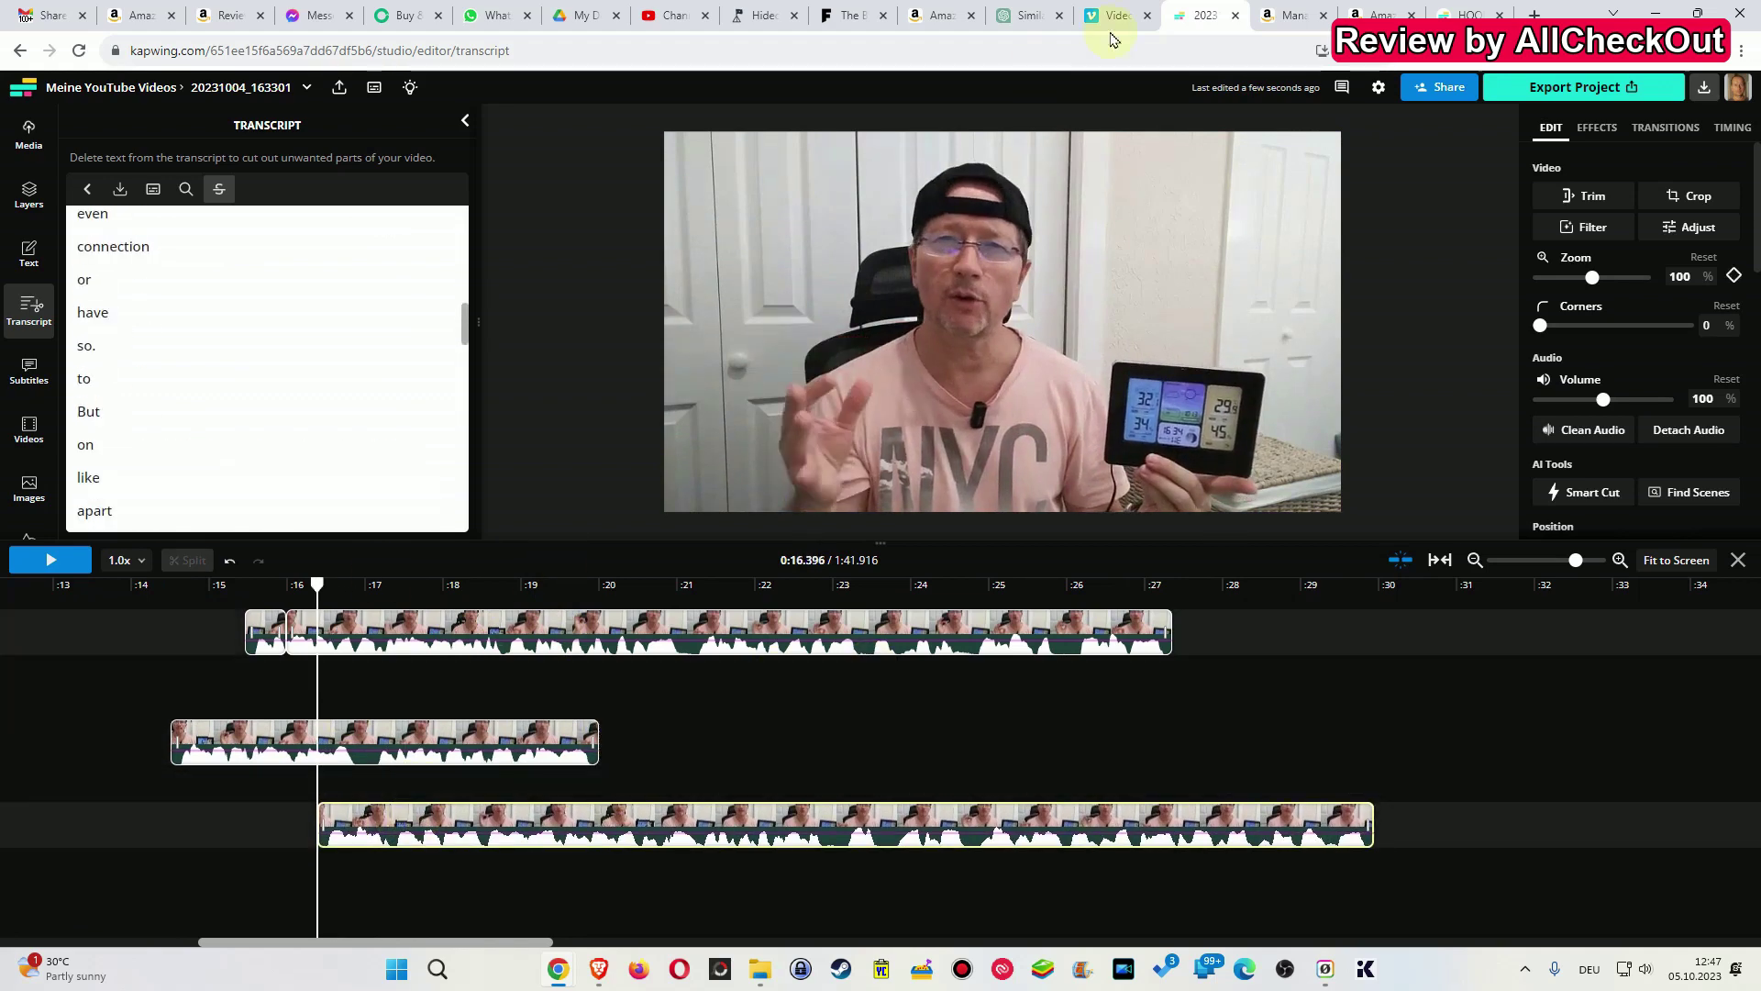
left_click(1133, 13)
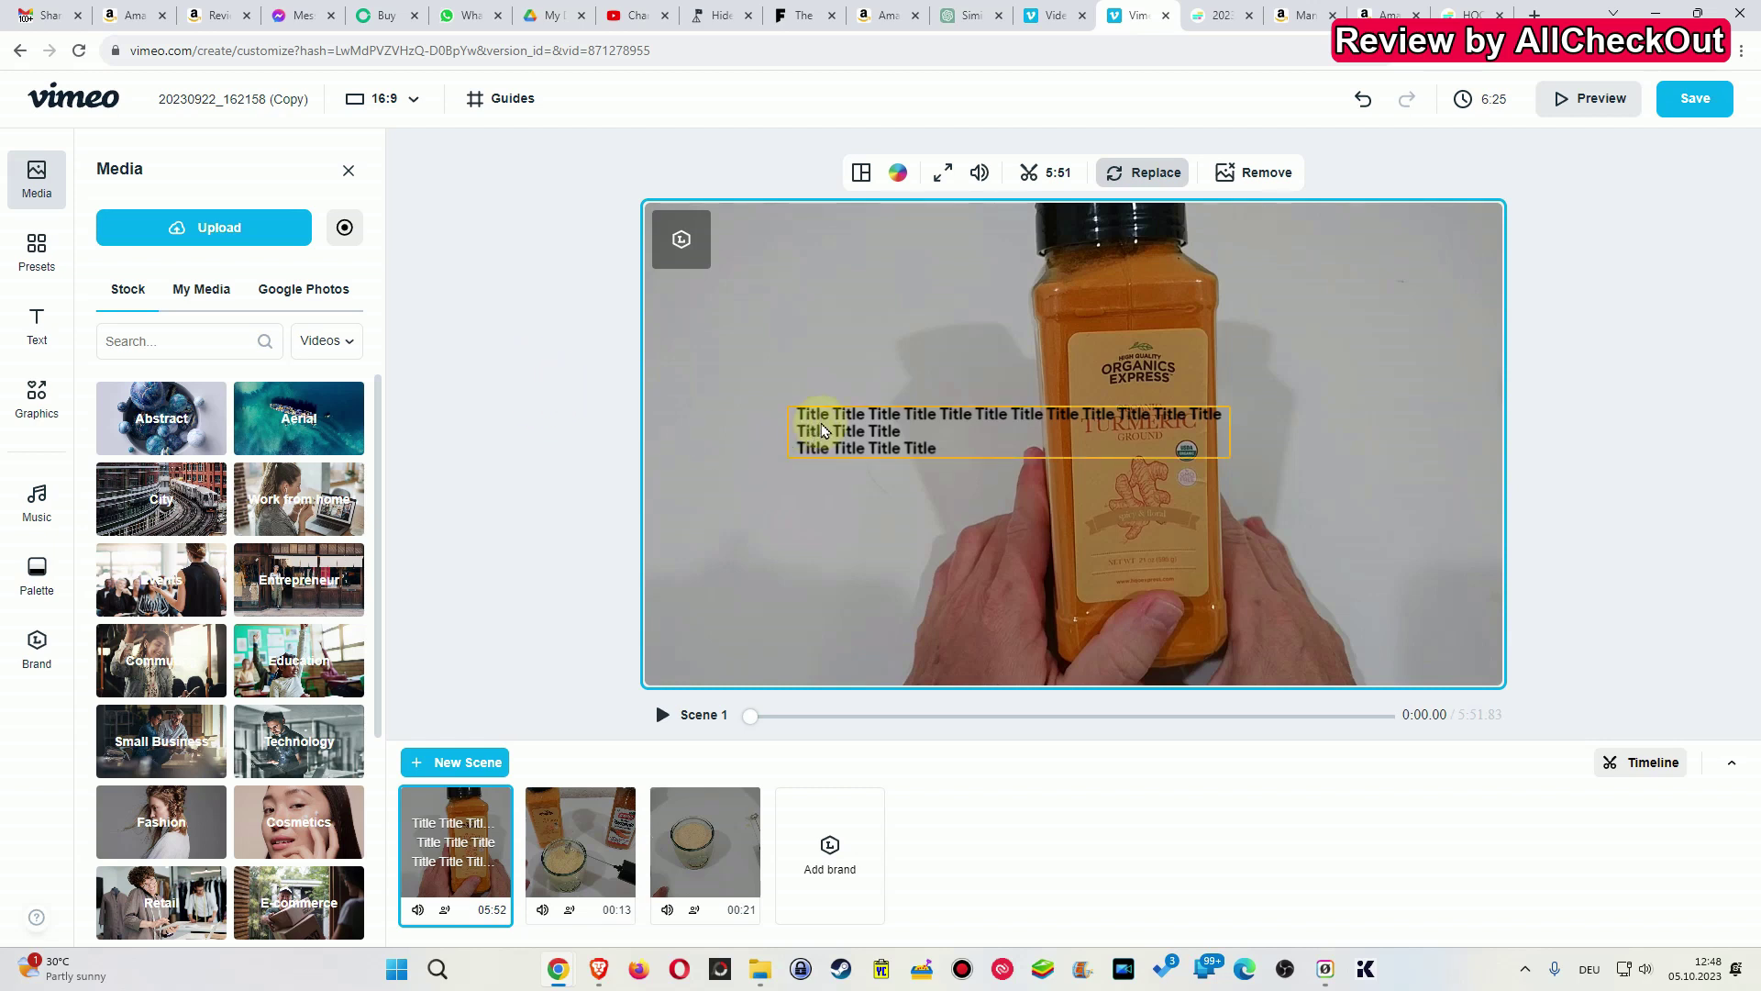
- Widen the placeholder Title text box across the turmeric jar so it fits on two lines
mouse_move(823, 430)
left_mouse_down()
mouse_move(781, 348)
mouse_move(805, 422)
mouse_move(790, 437)
mouse_move(808, 440)
left_mouse_up()
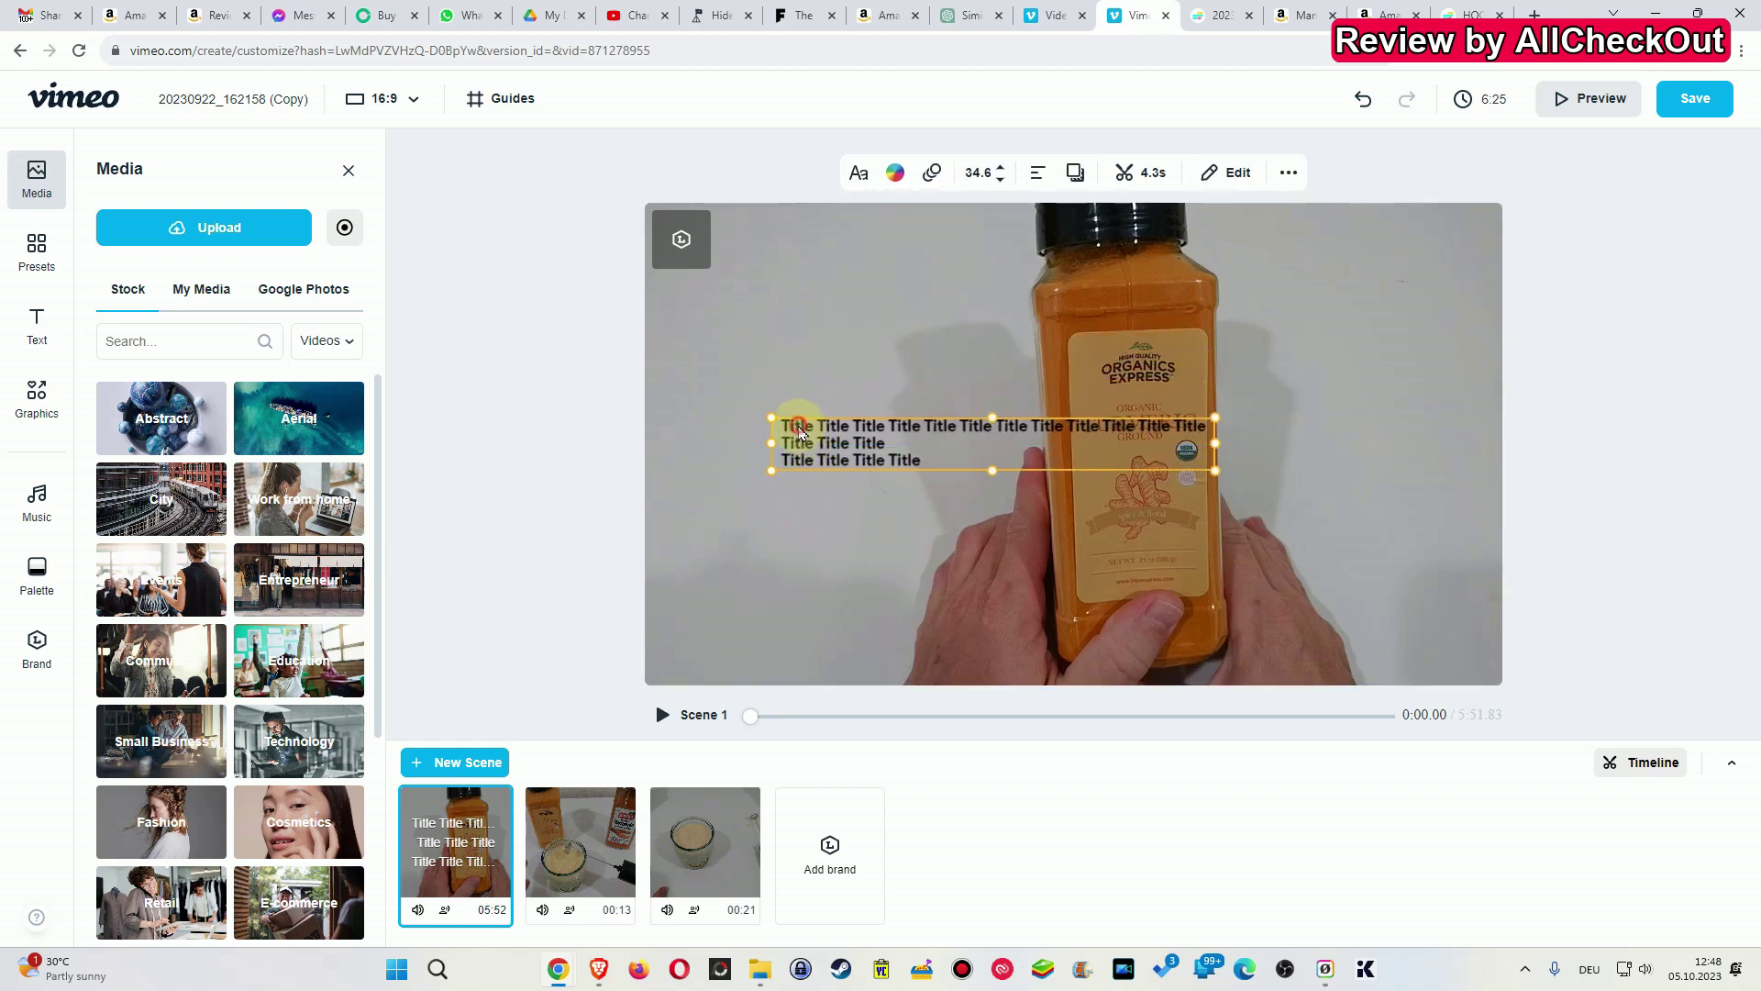
double_click(799, 432)
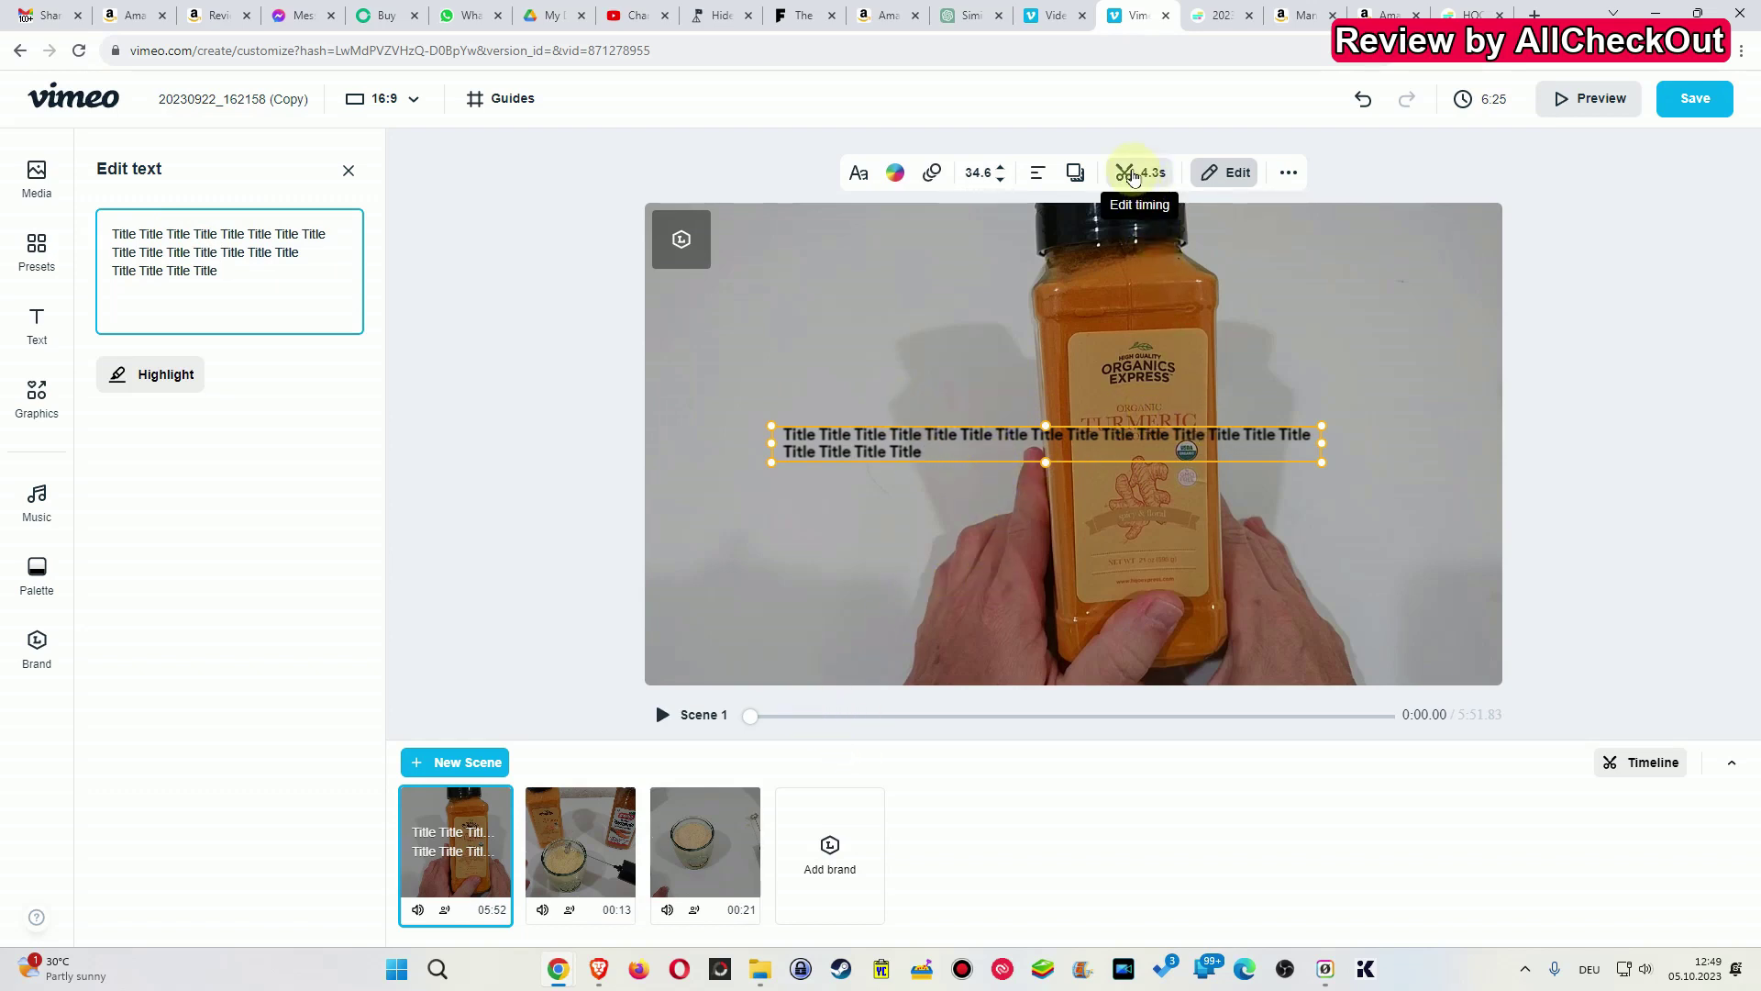
- Split the opening scene at 0:47 using Edit timing, then leave the editor
left_click(1134, 174)
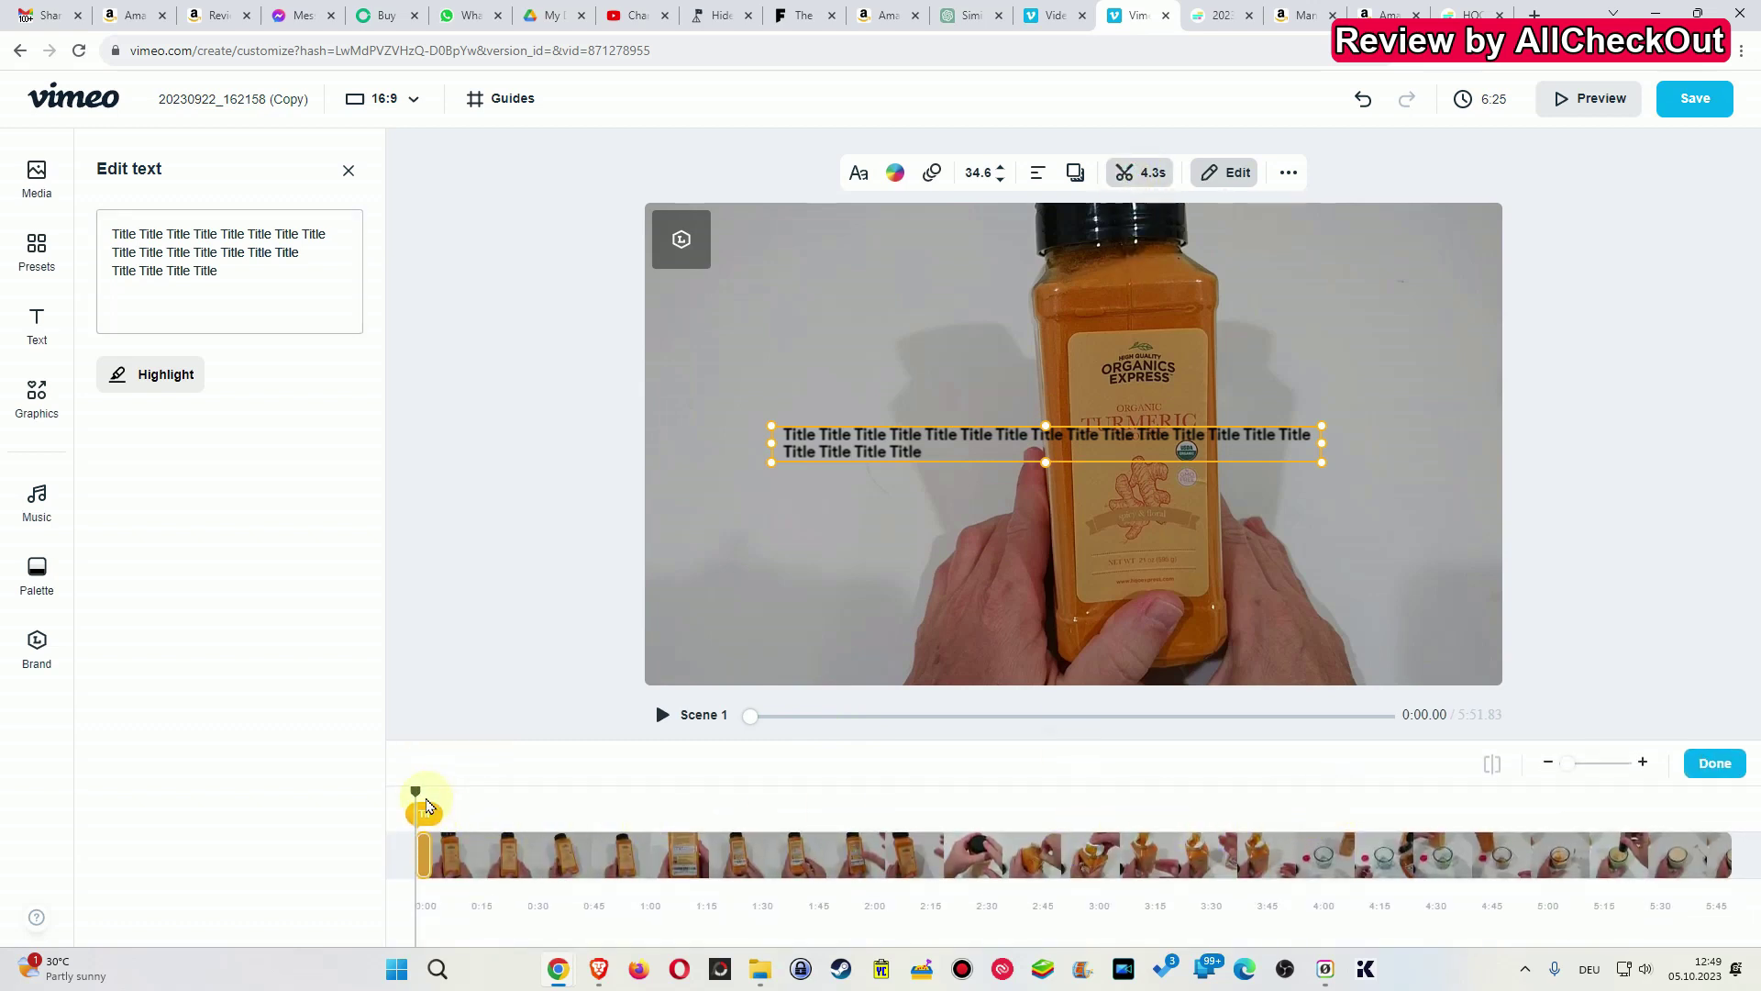
left_click_drag(418, 799, 593, 802)
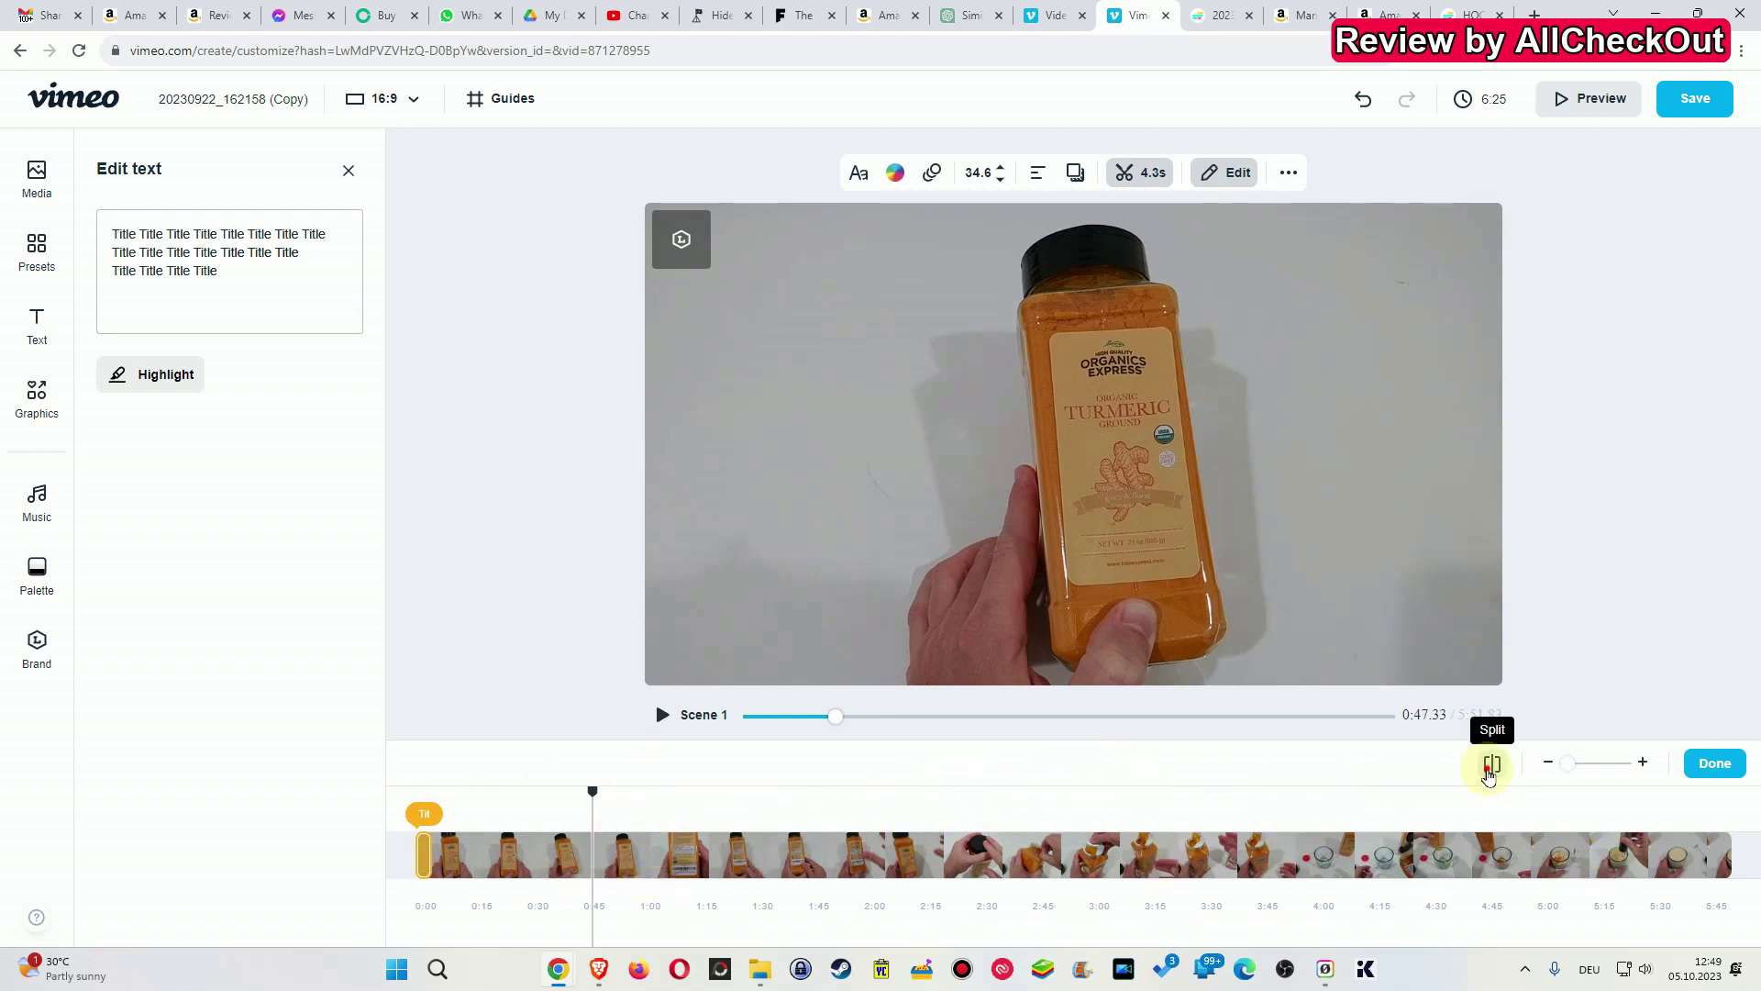
left_click(1492, 763)
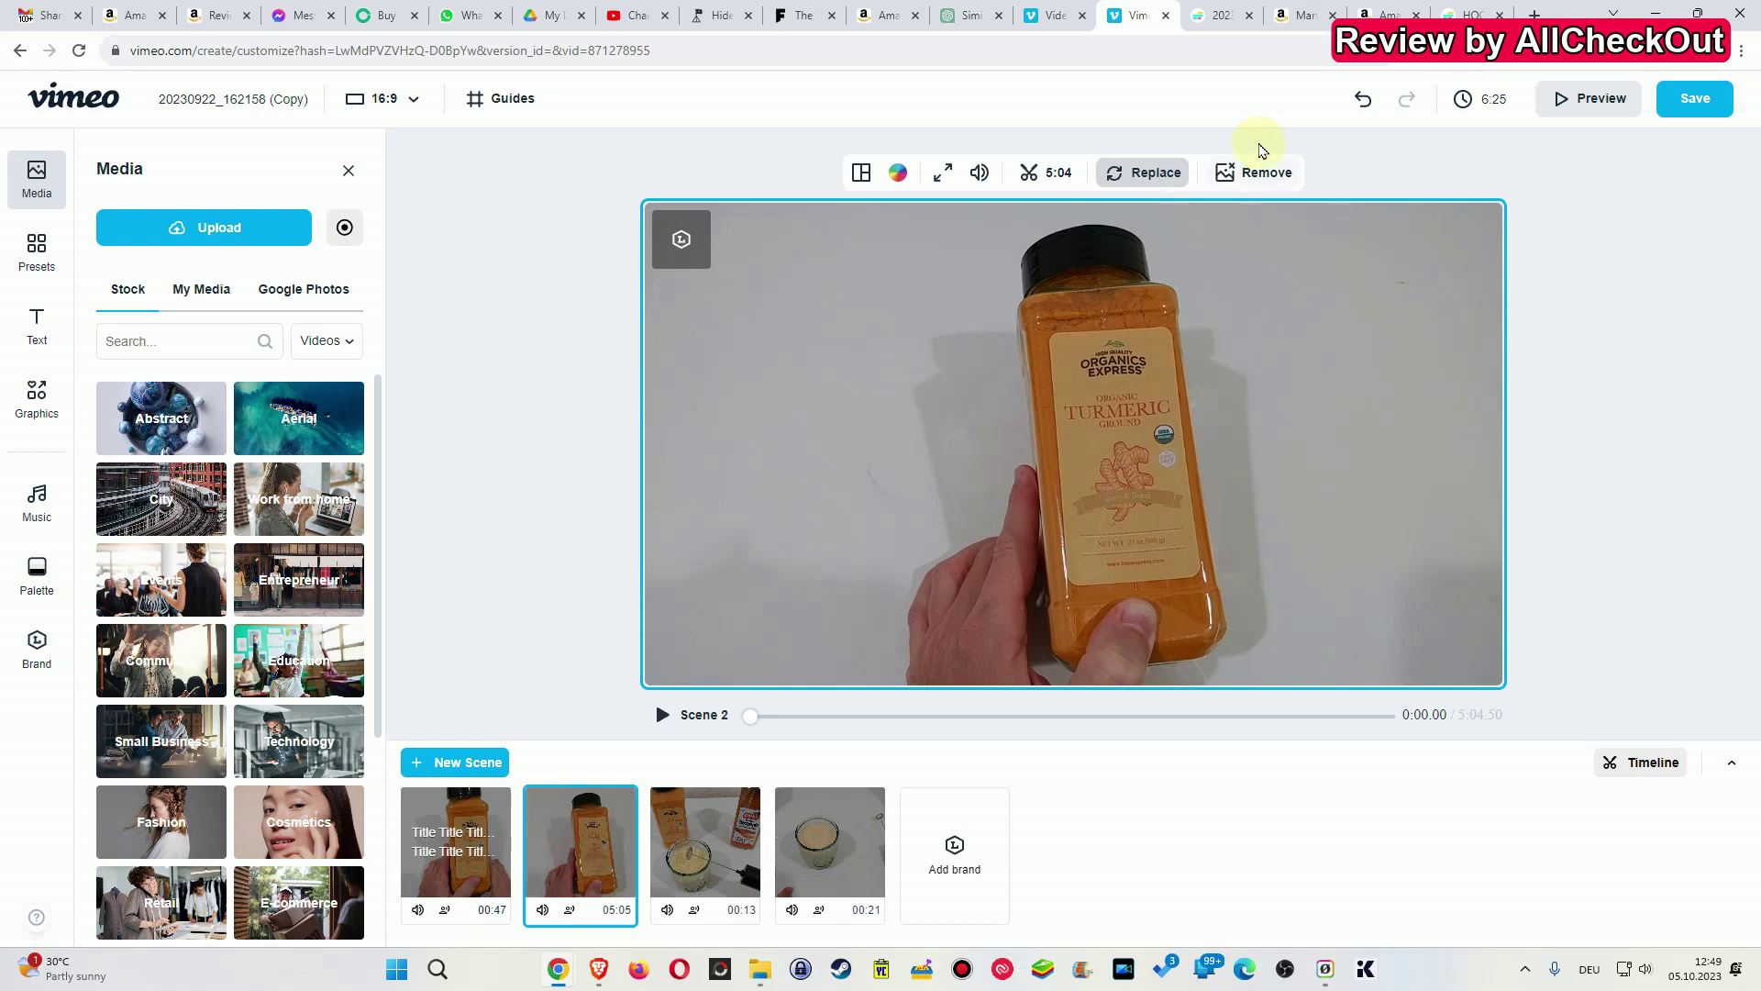
left_click(1053, 174)
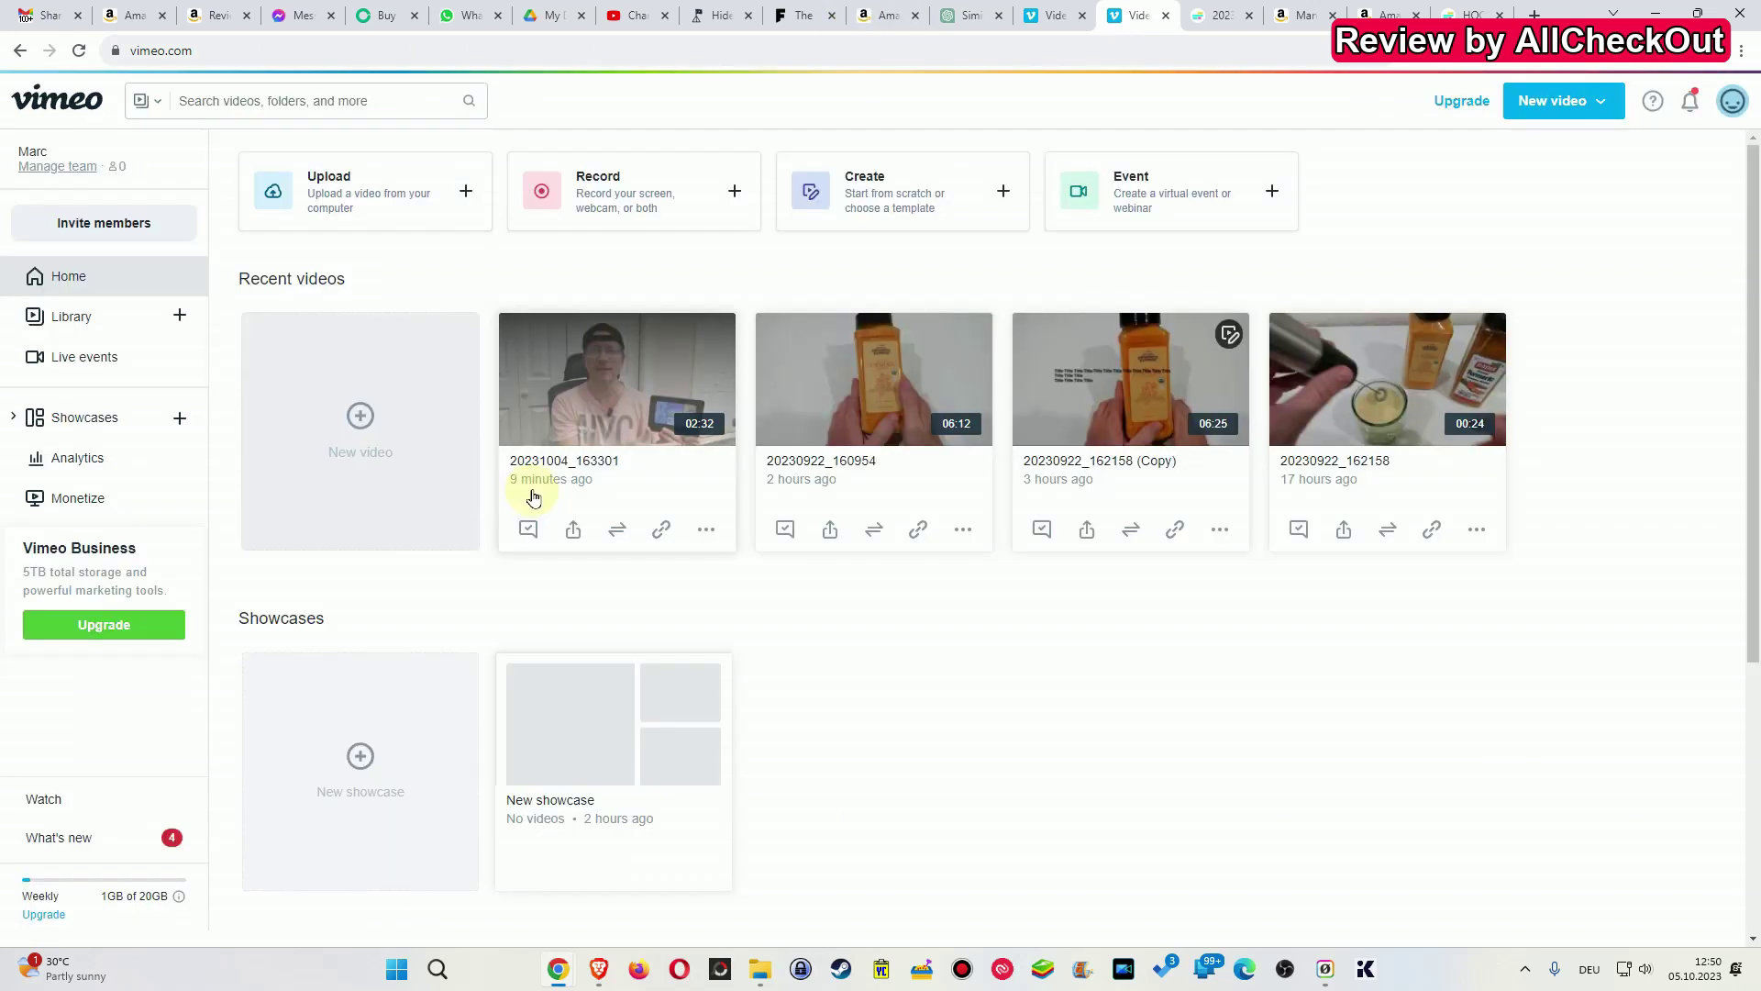
- Open the 20231004_163301 video and choose Trim from its Edit & Trim options
left_click(619, 407)
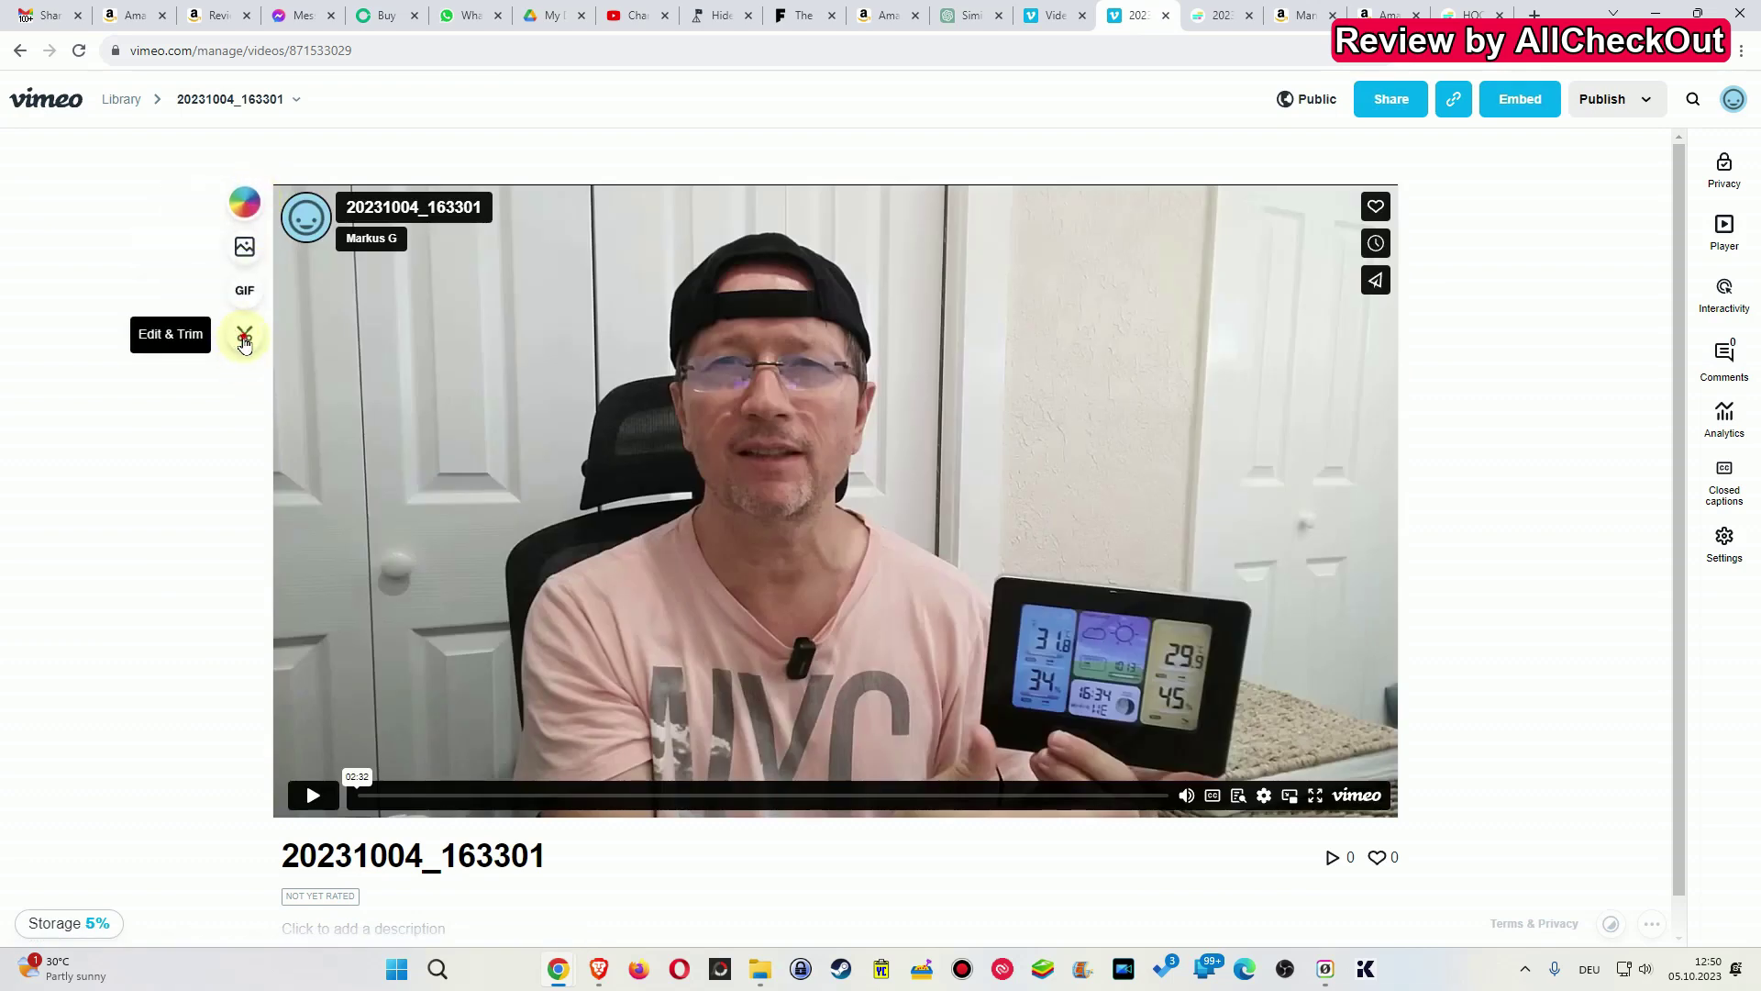
left_click(244, 341)
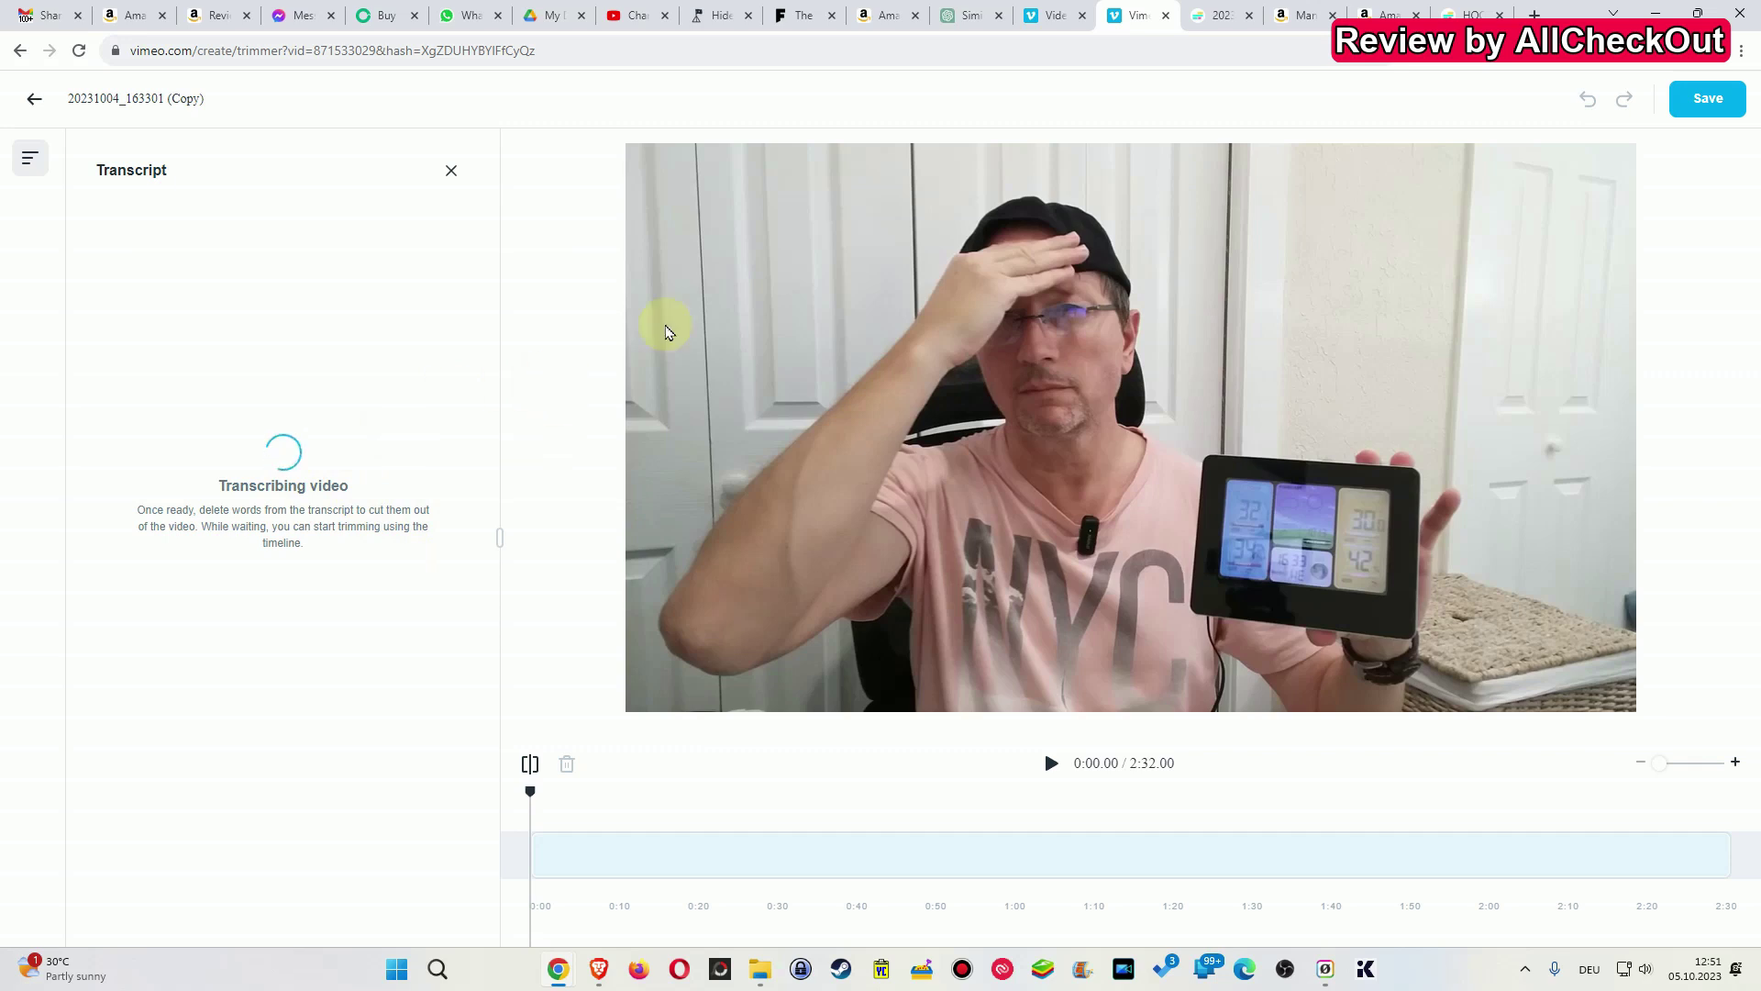
- Check Kapwing's opening 10.6 s pause, then scan Vimeo's transcript: 15 gaps, 0 filler words
left_click(1206, 18)
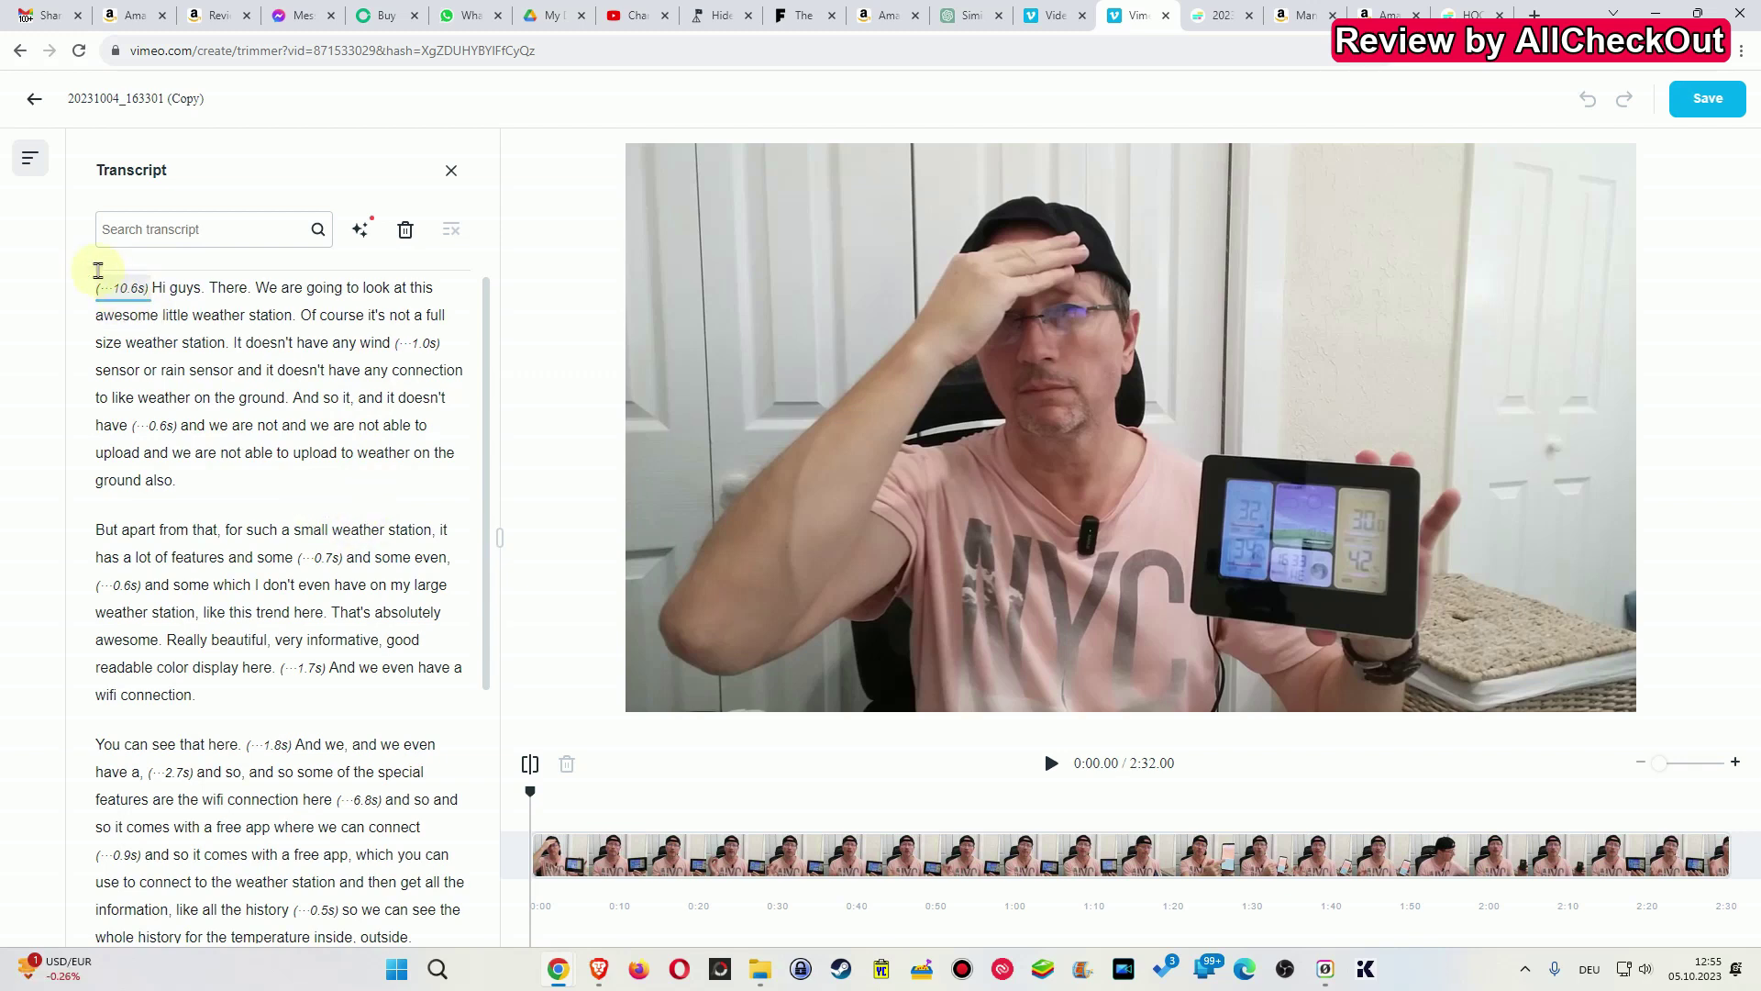
left_click(106, 287)
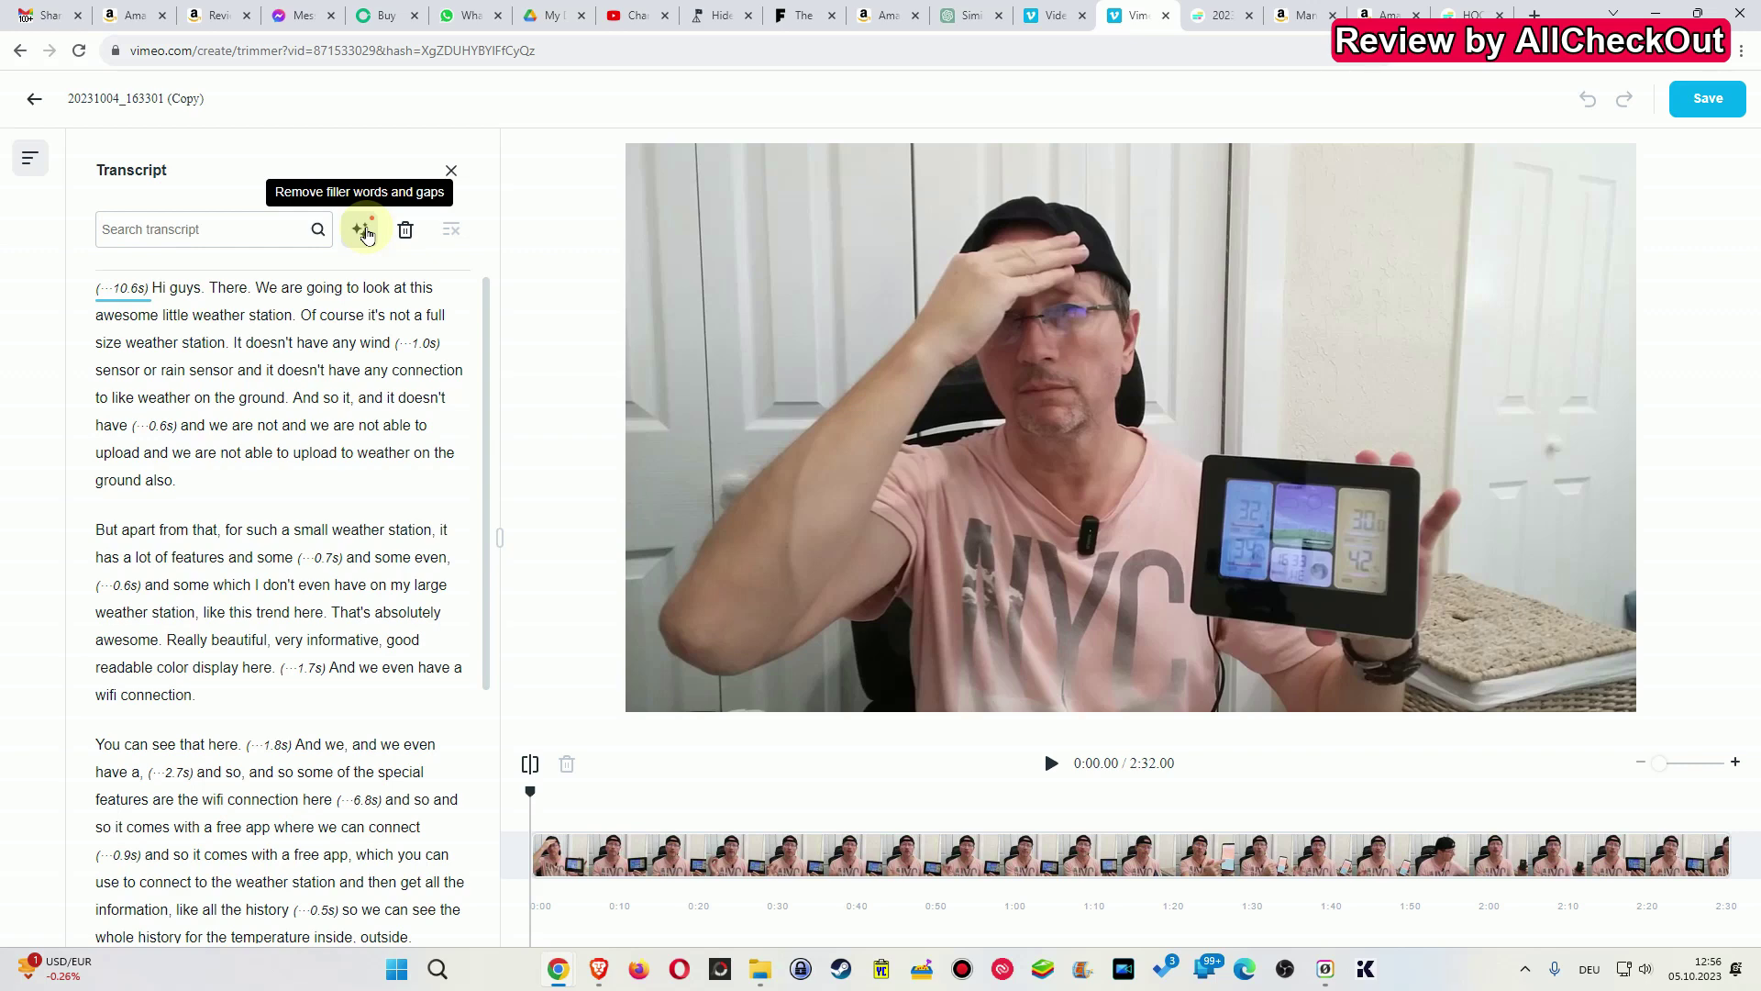
scroll(351, 704, "down", 4)
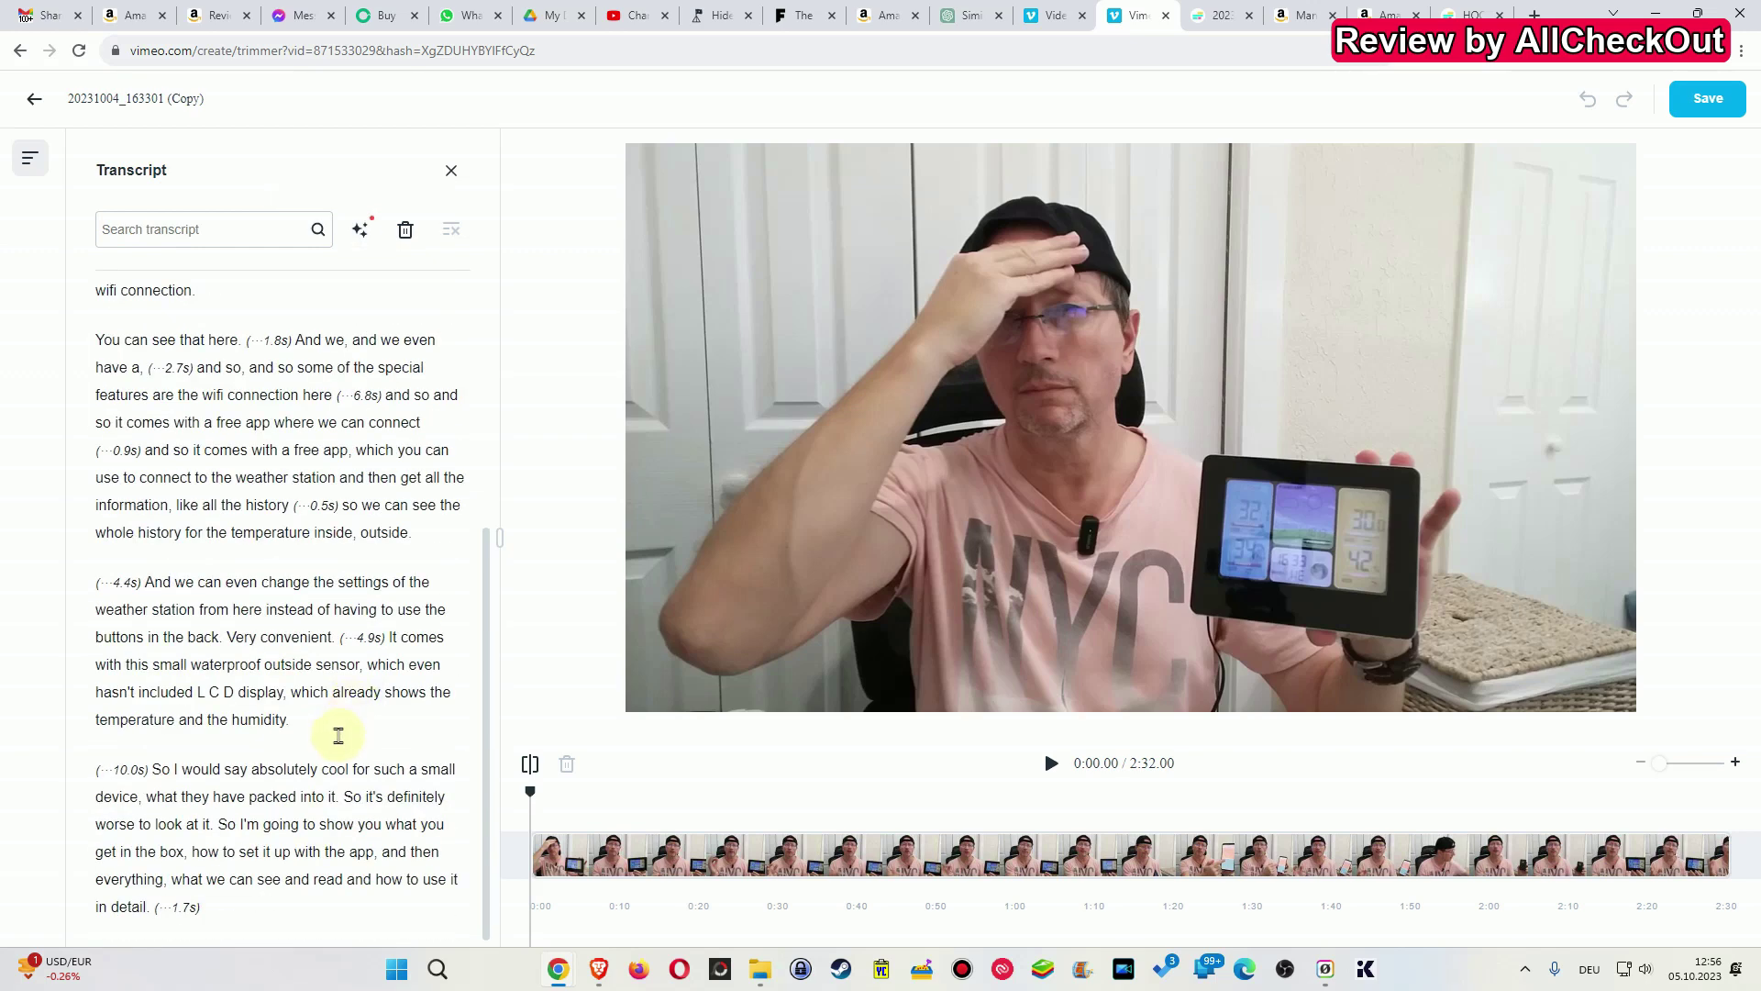
scroll(339, 731, "up", 4)
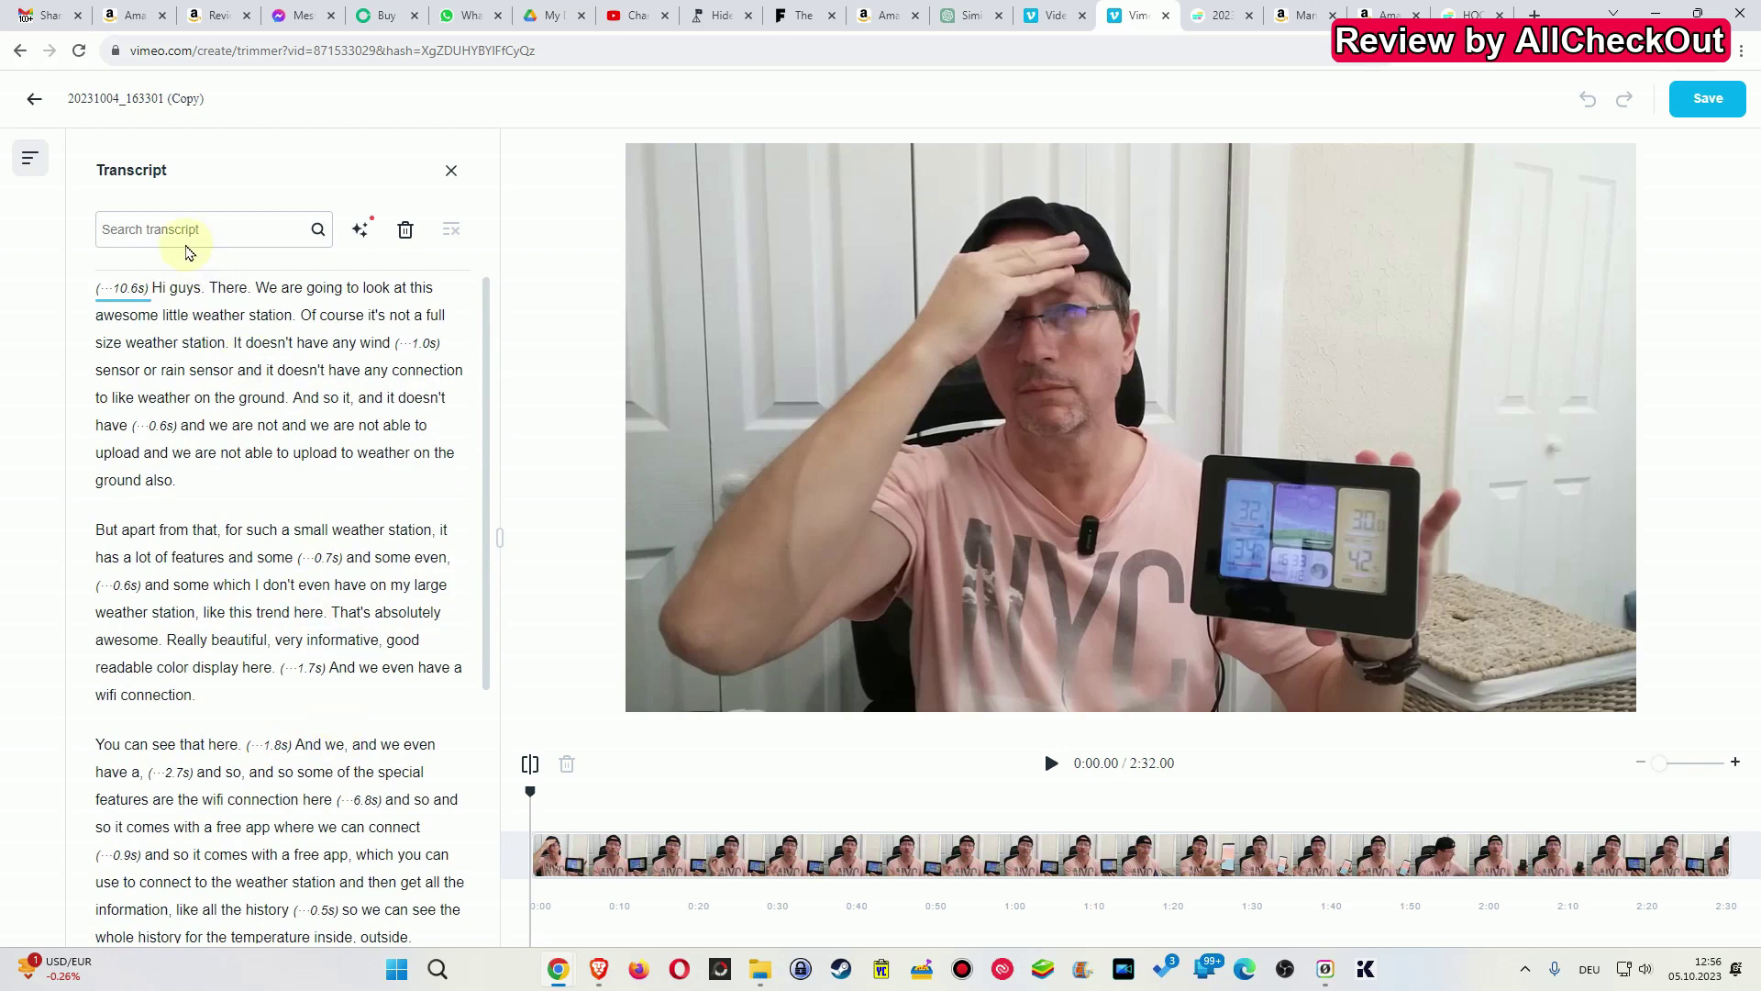
left_click(354, 232)
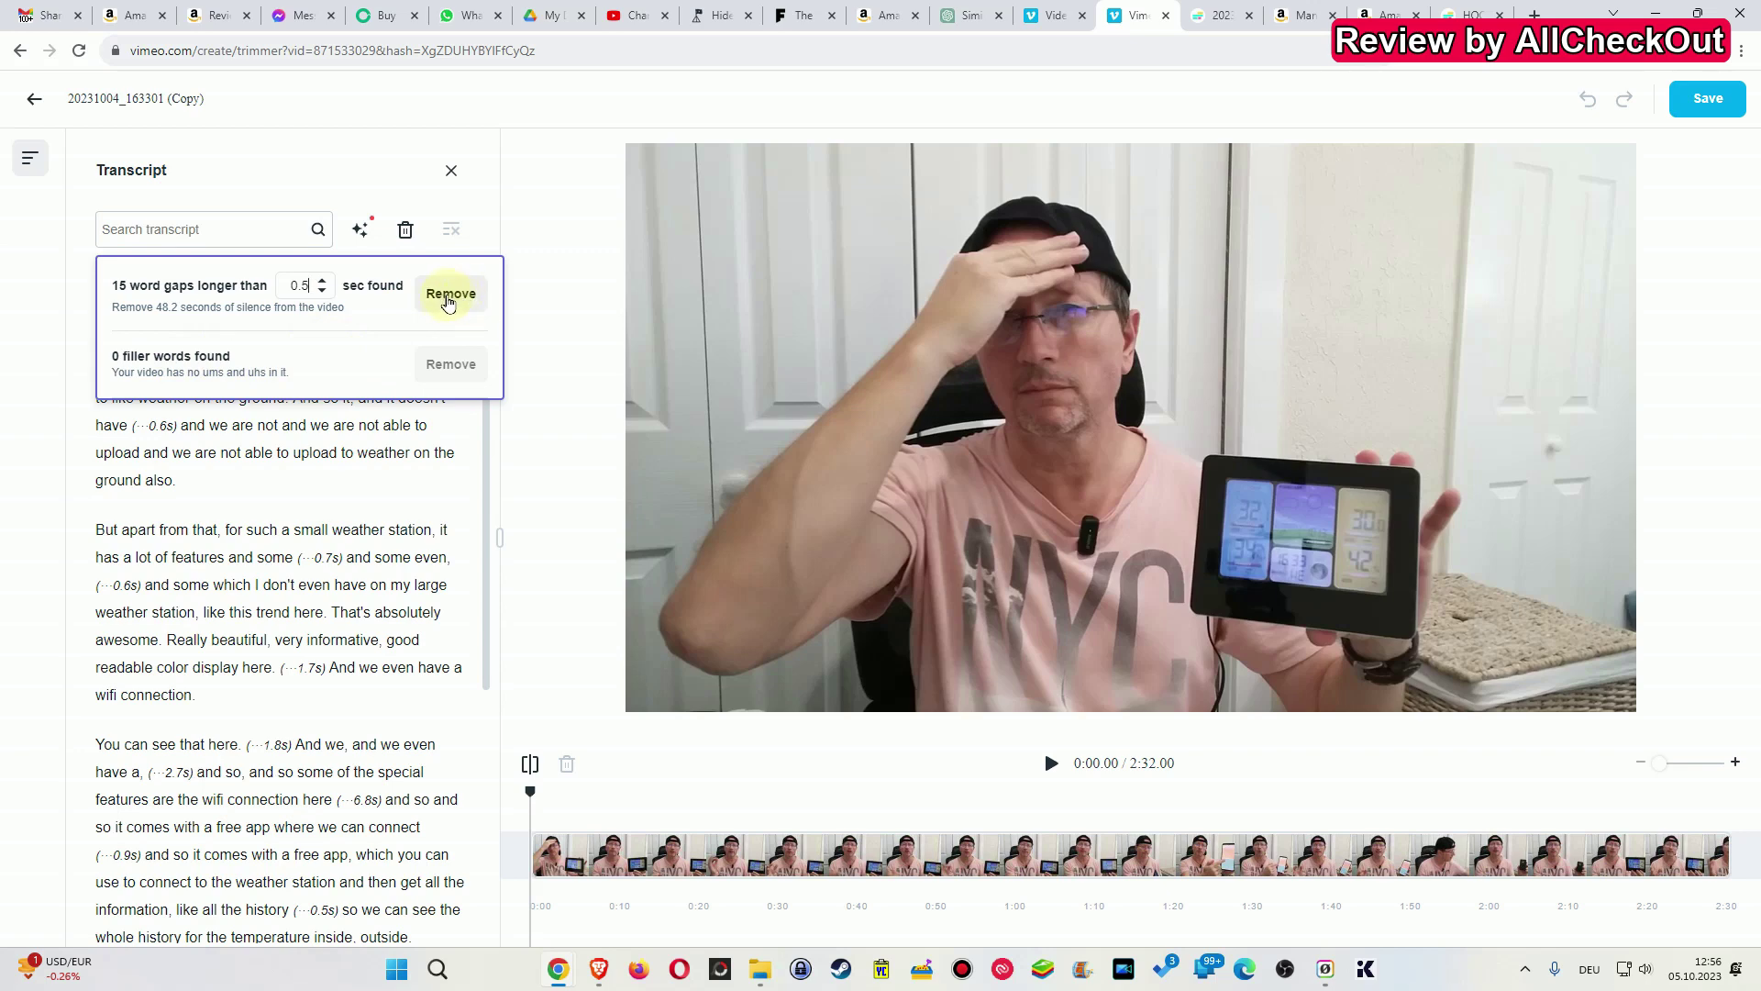
- Remove all 15 word gaps (48.2 s) and delete the repeated sentence, leaving 1:39.59
left_click(449, 294)
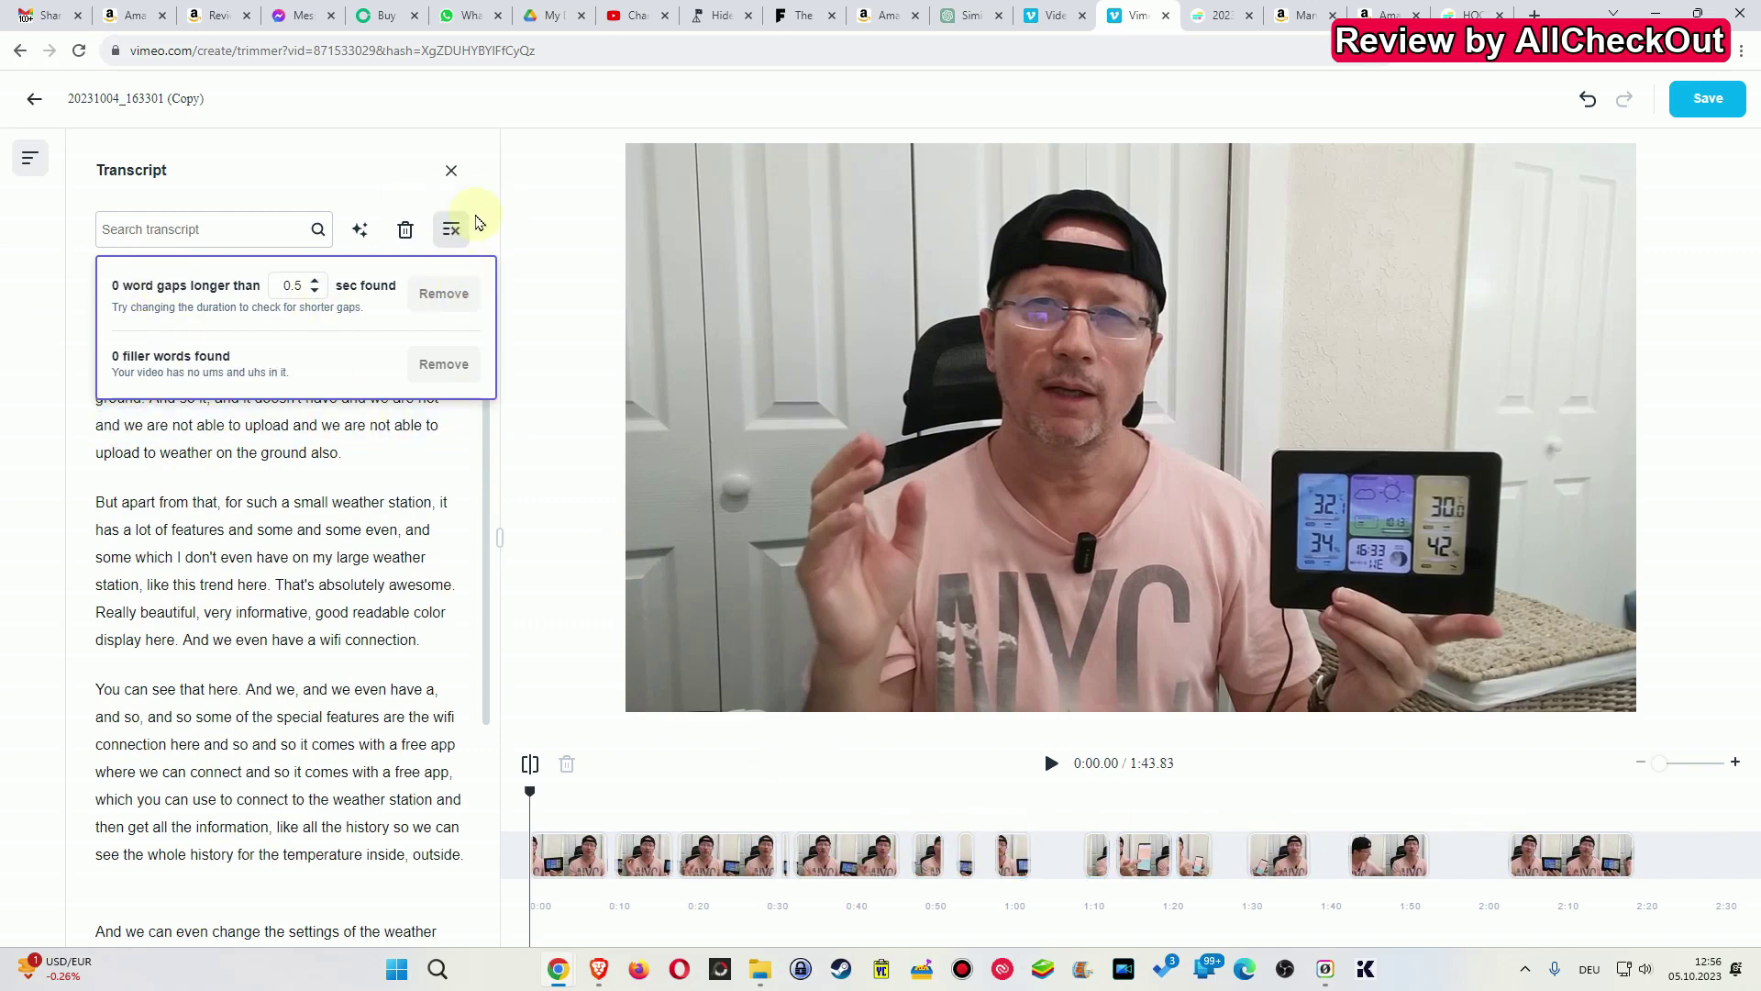
left_click(451, 229)
left_click_drag(200, 397, 319, 425)
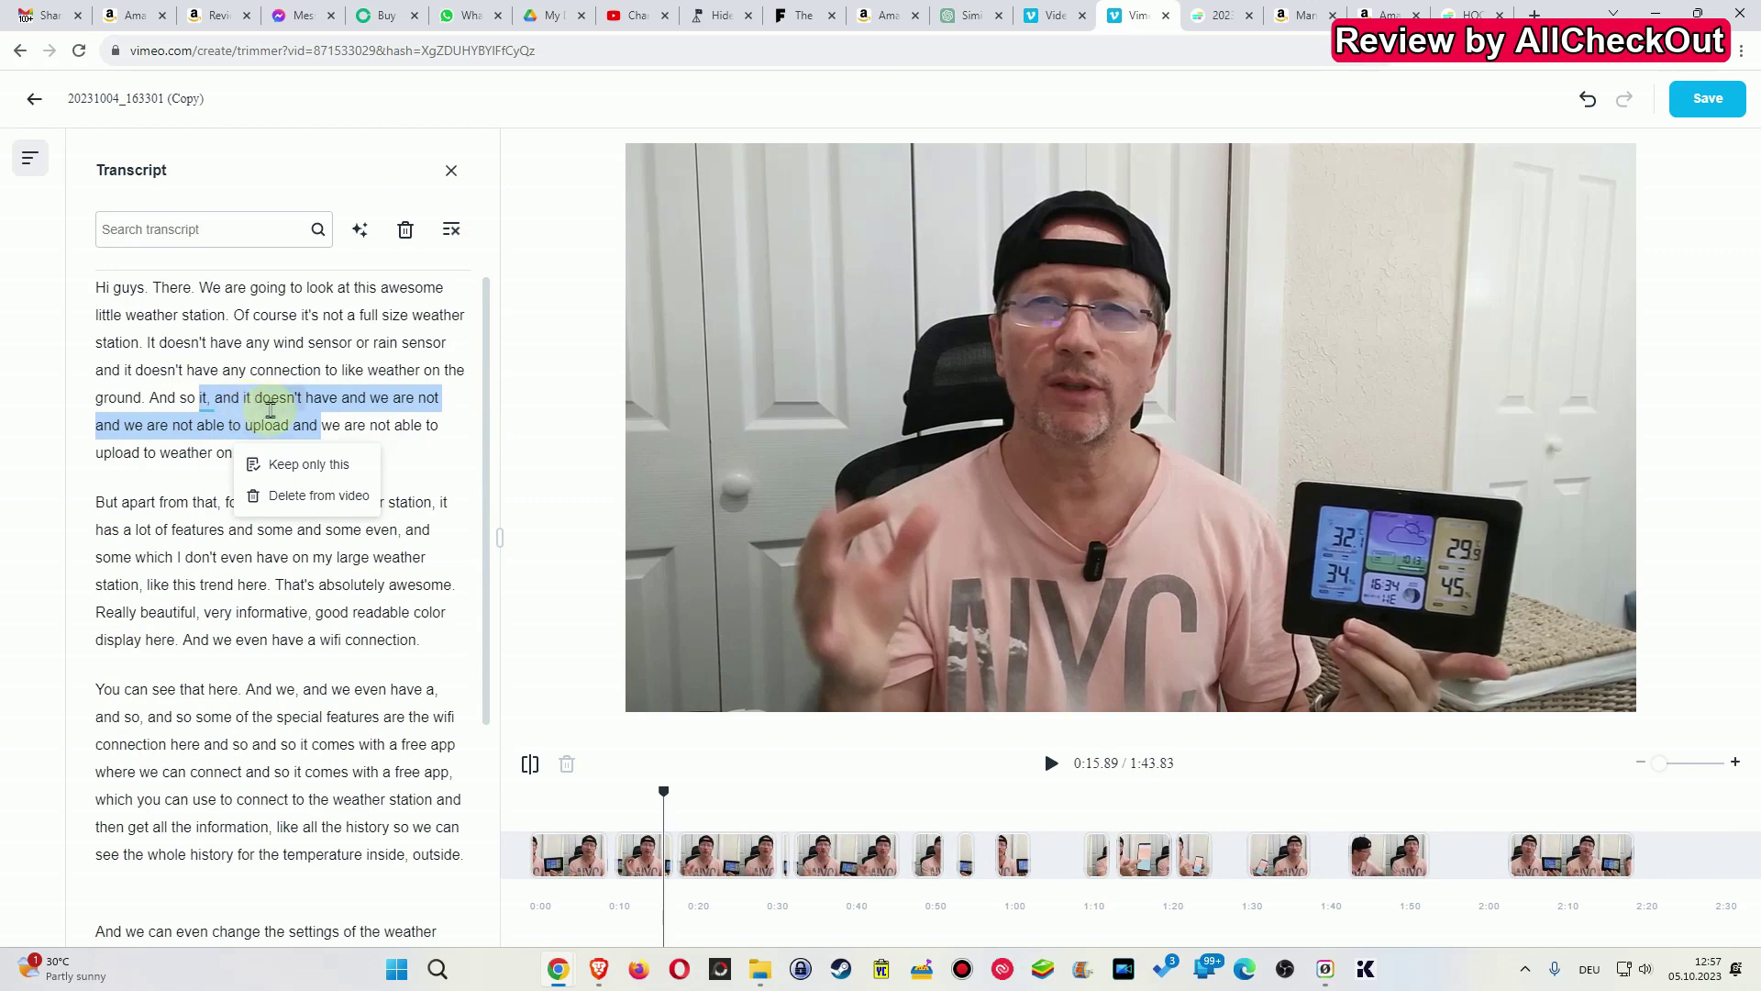
left_click(307, 497)
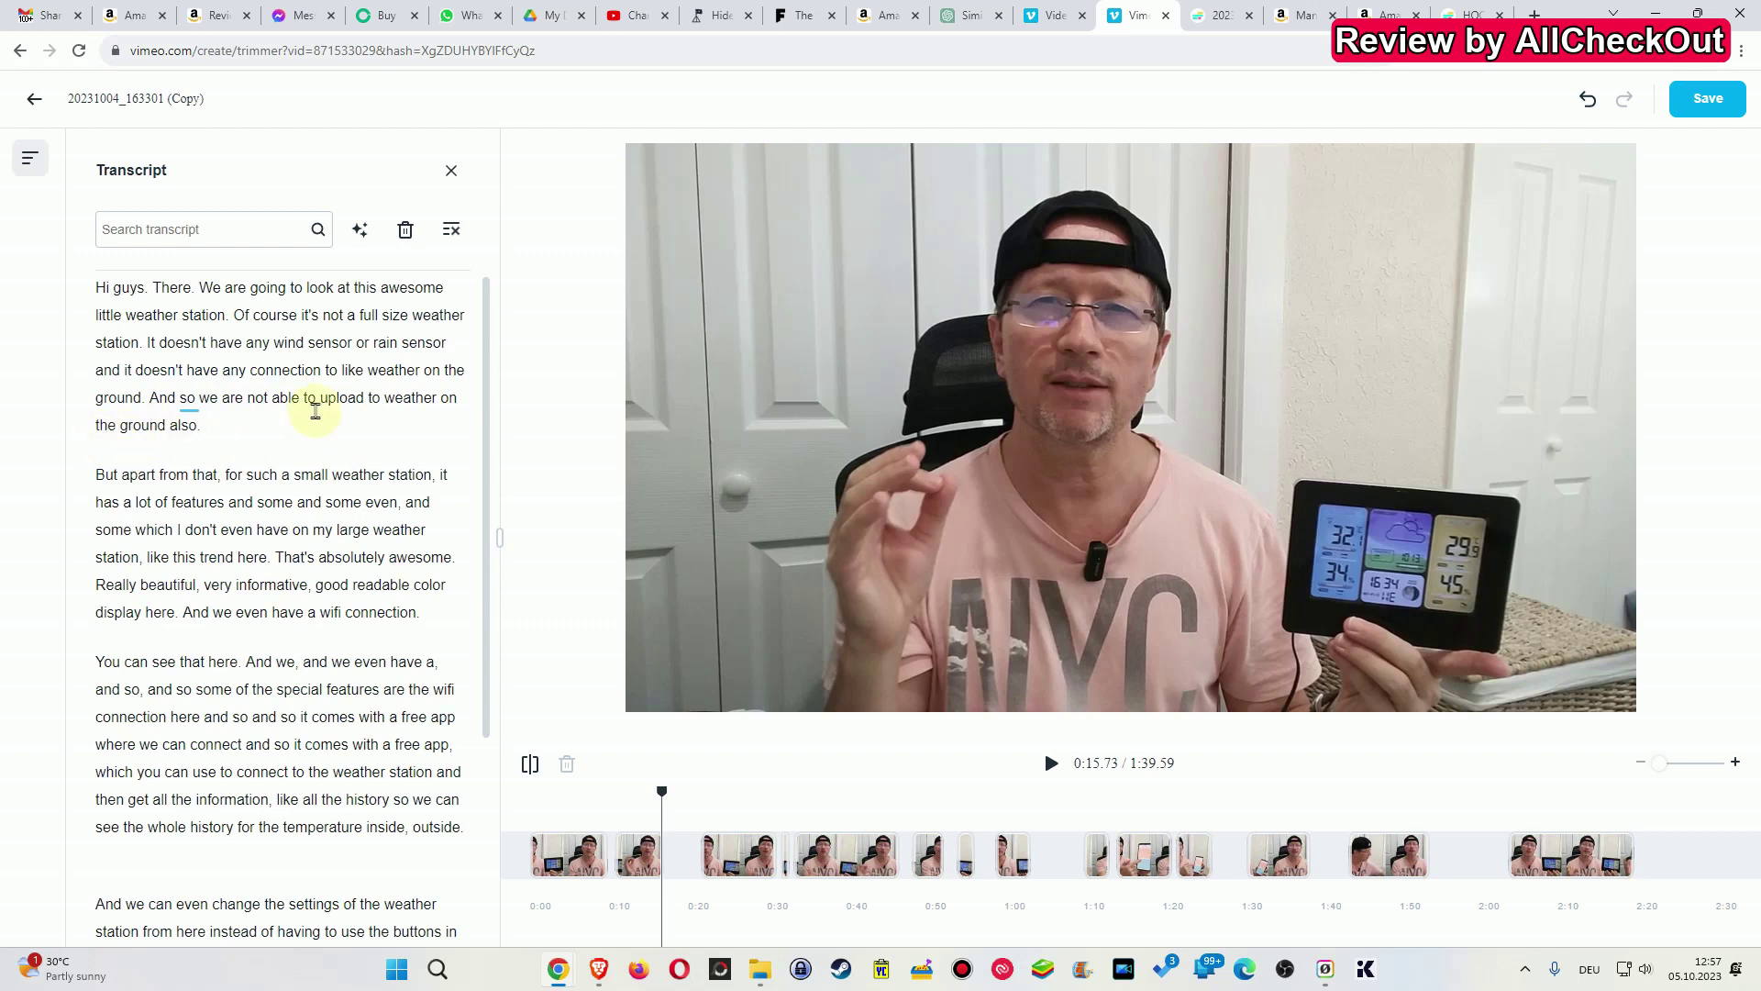
- Replay the trimmed passage from 'ground' and inspect the clip near 0:20 on the timeline
left_click(110, 396)
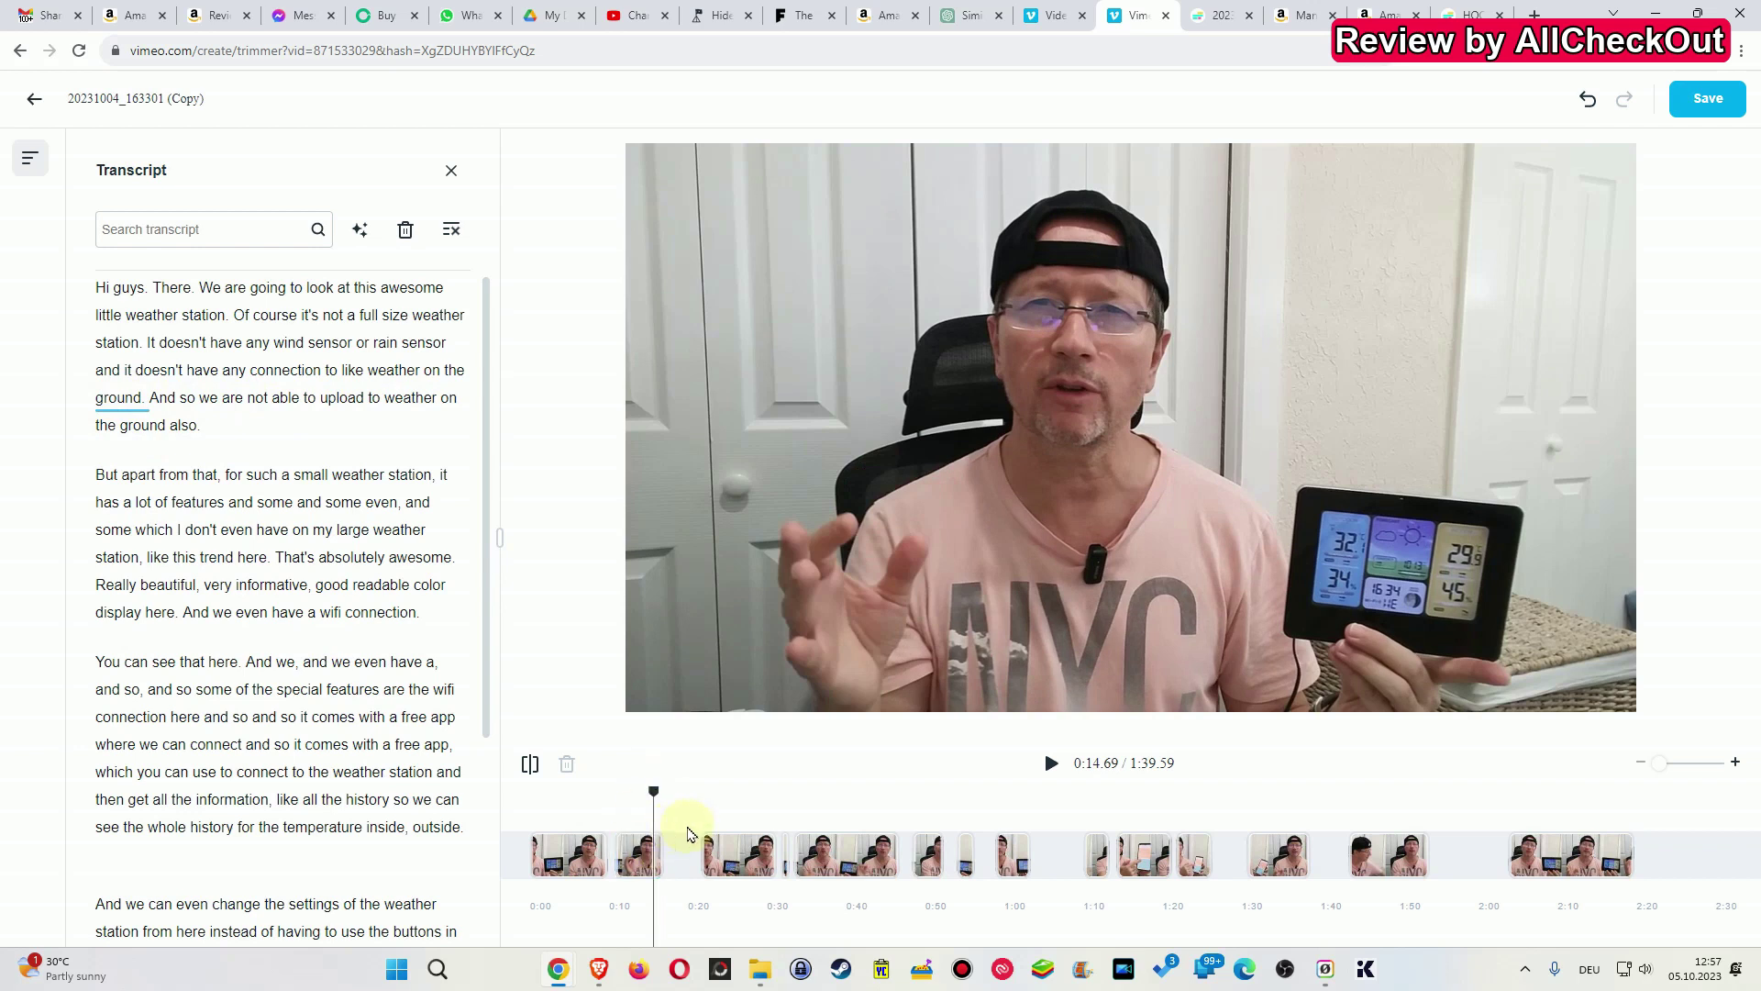
left_click(1053, 764)
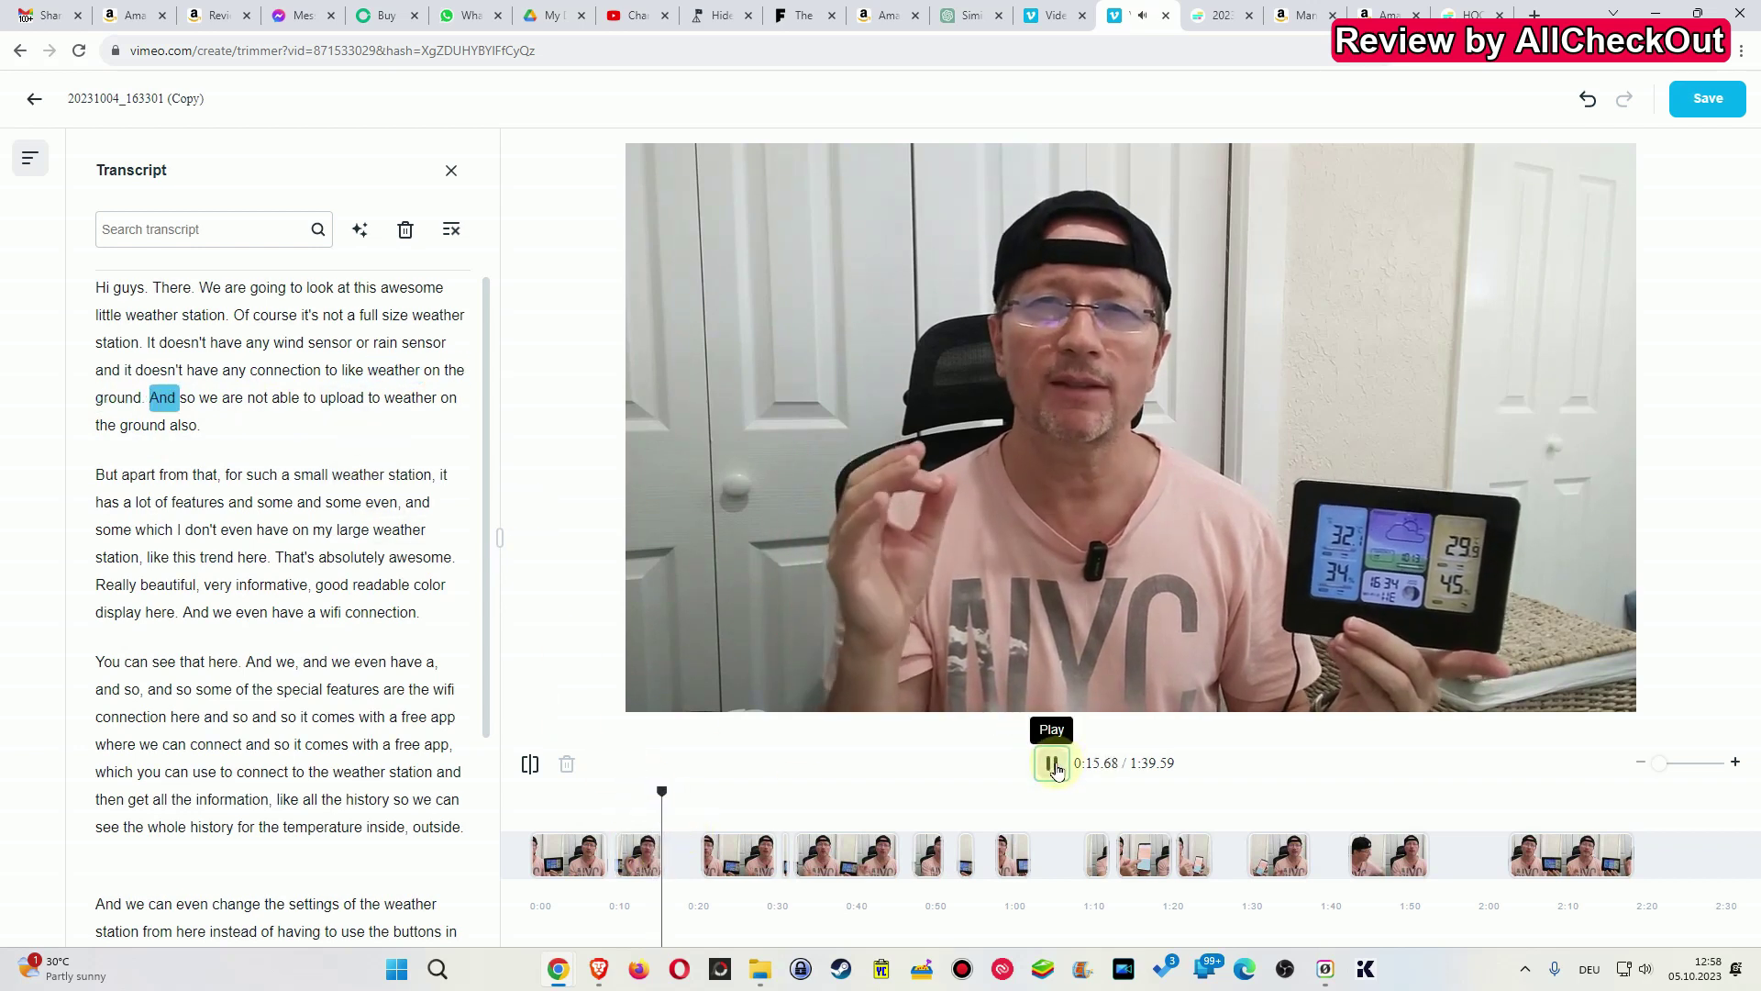
left_click(1052, 764)
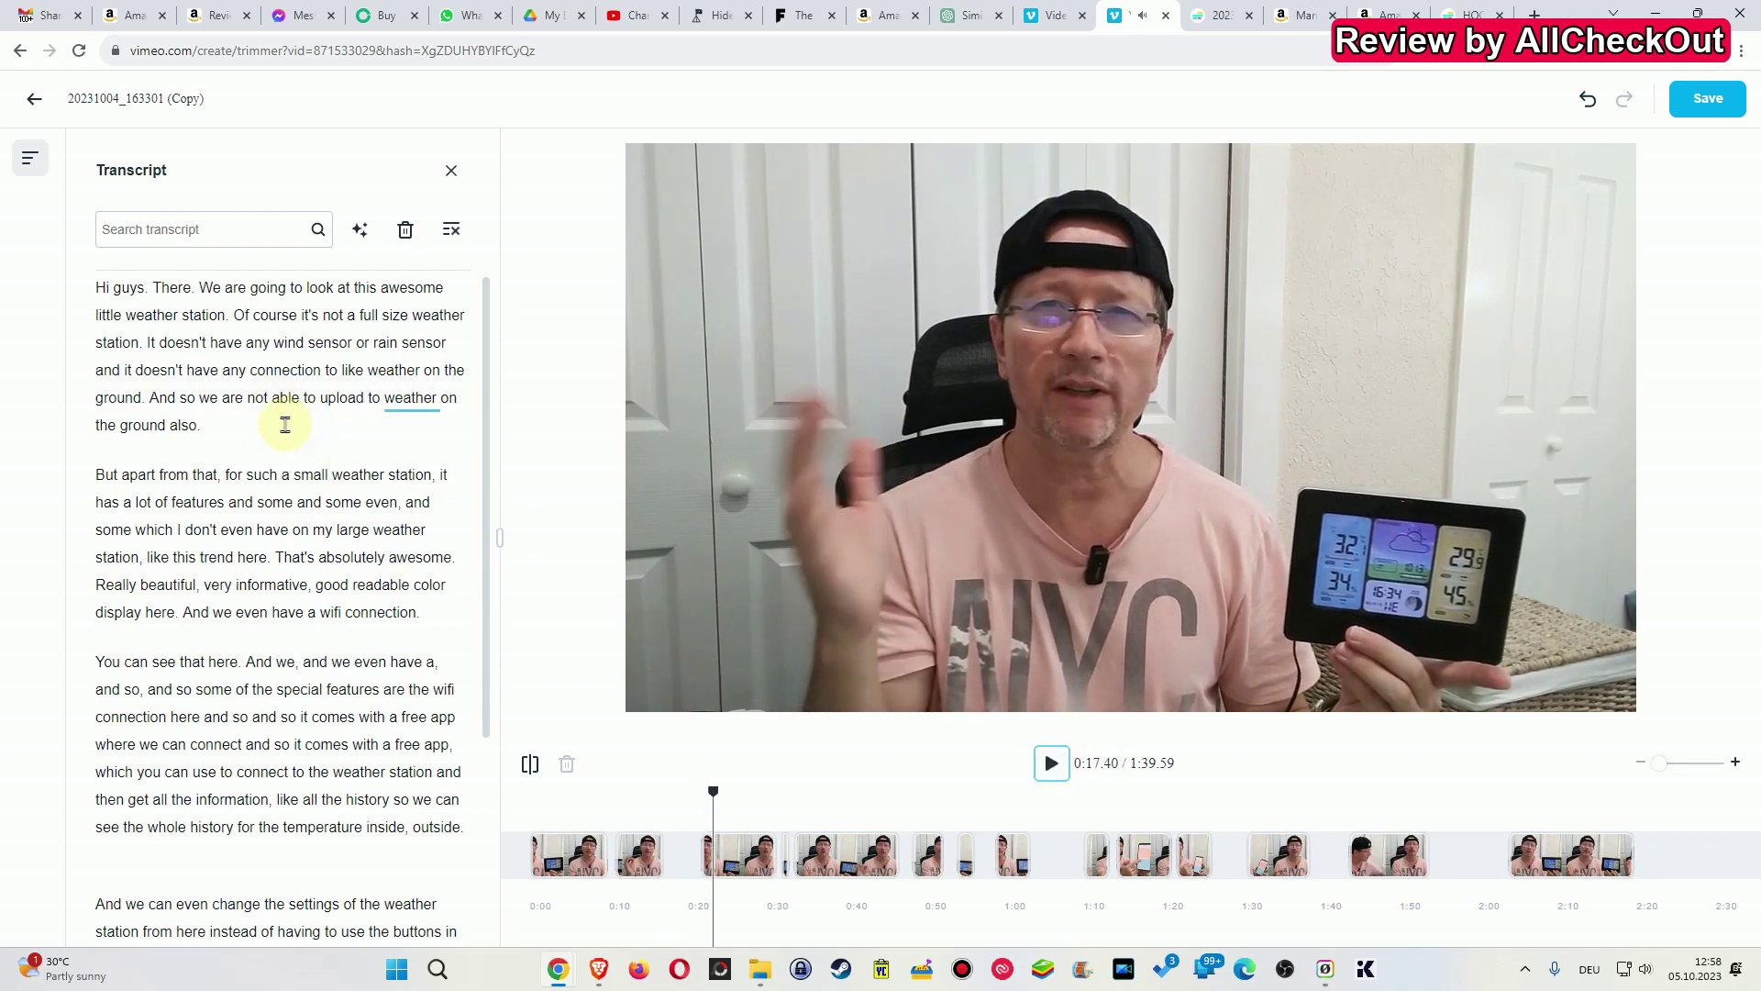
left_click(712, 859)
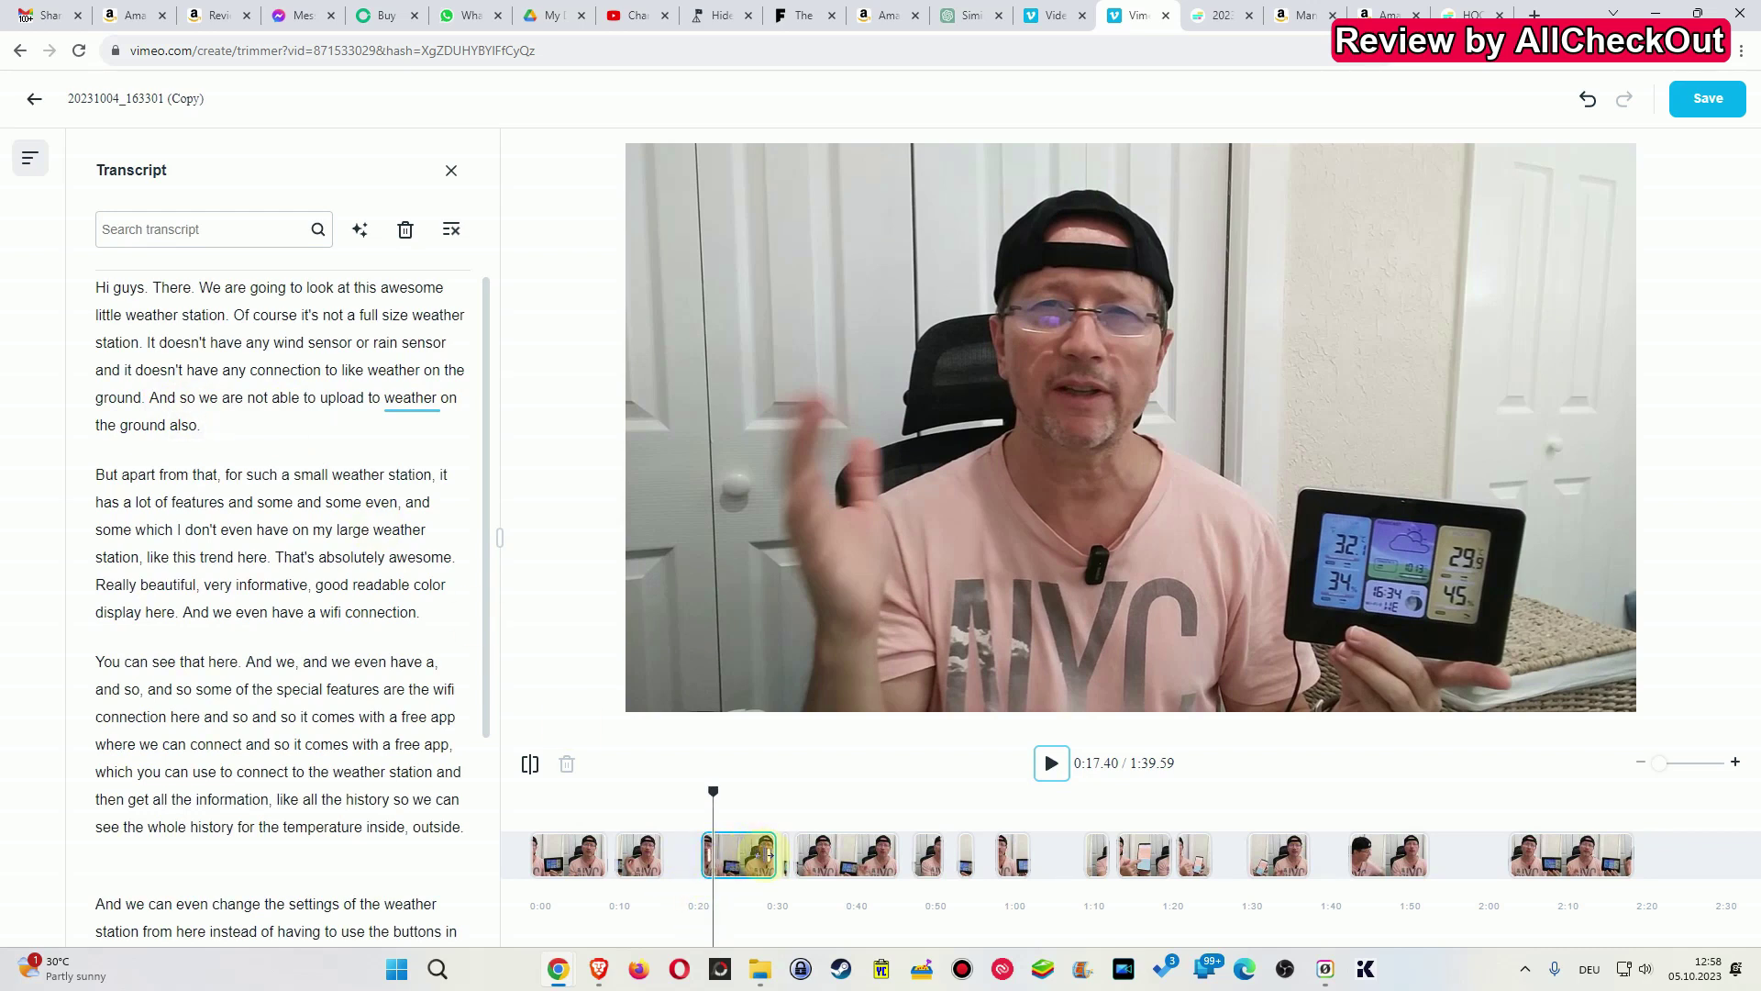
left_click(732, 873)
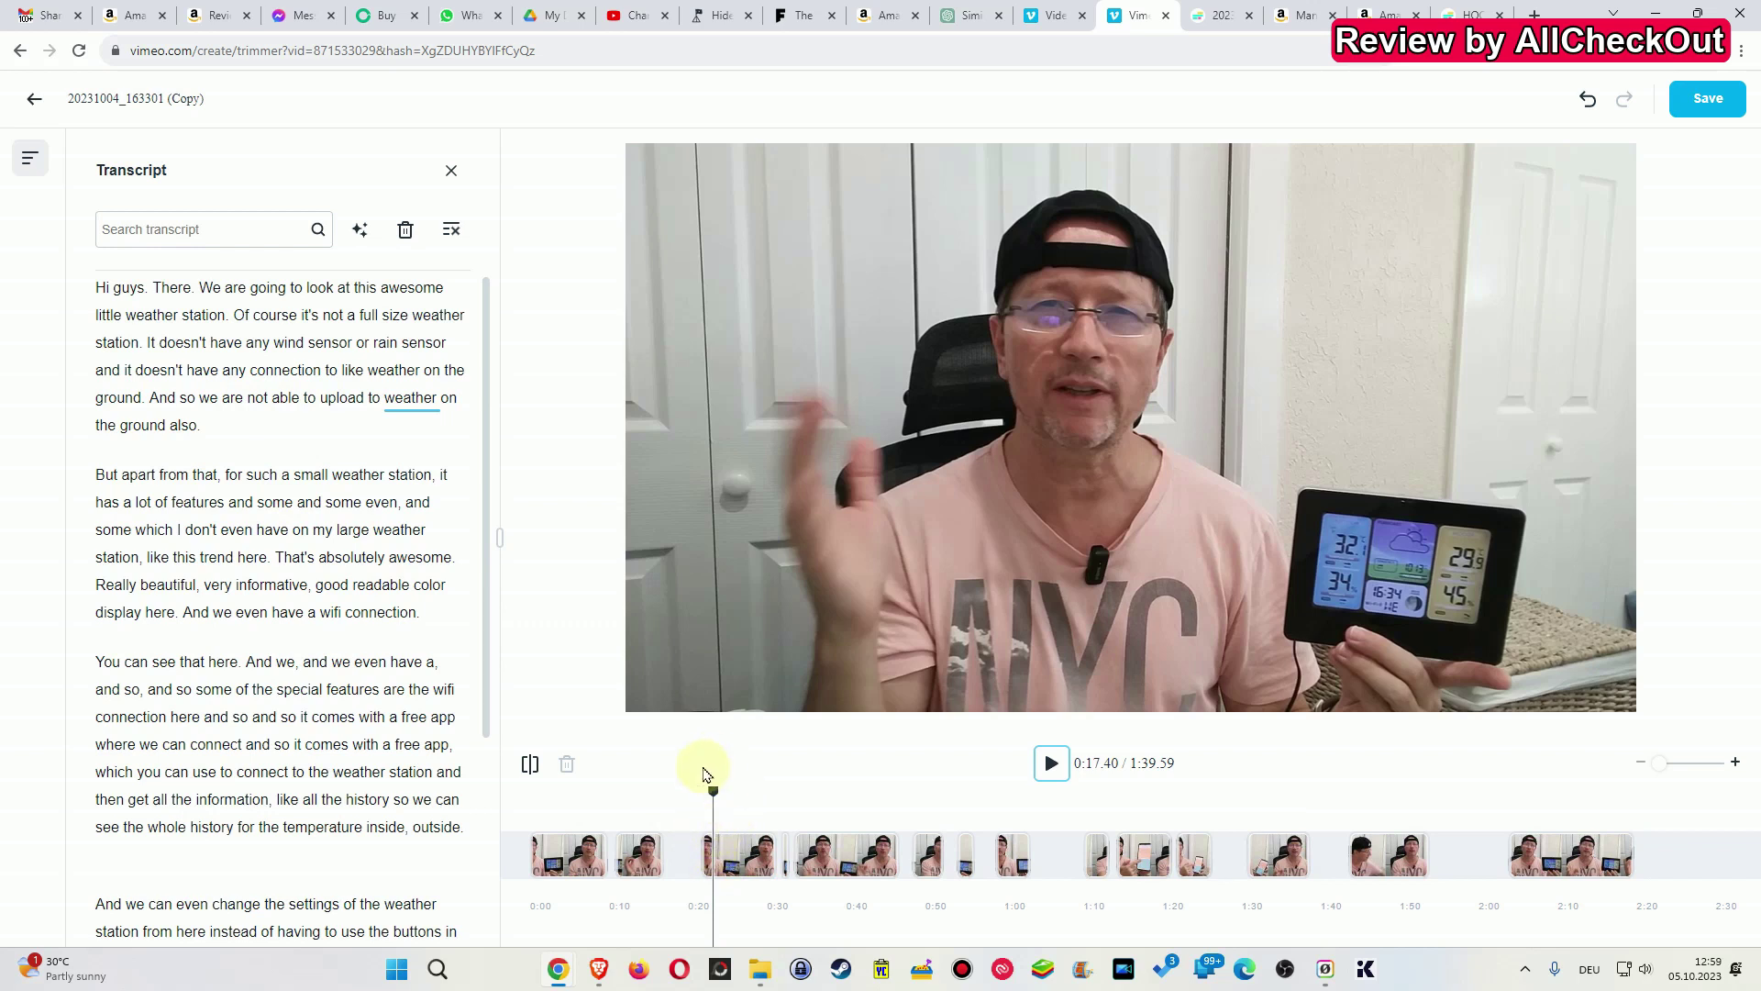
left_click(768, 856)
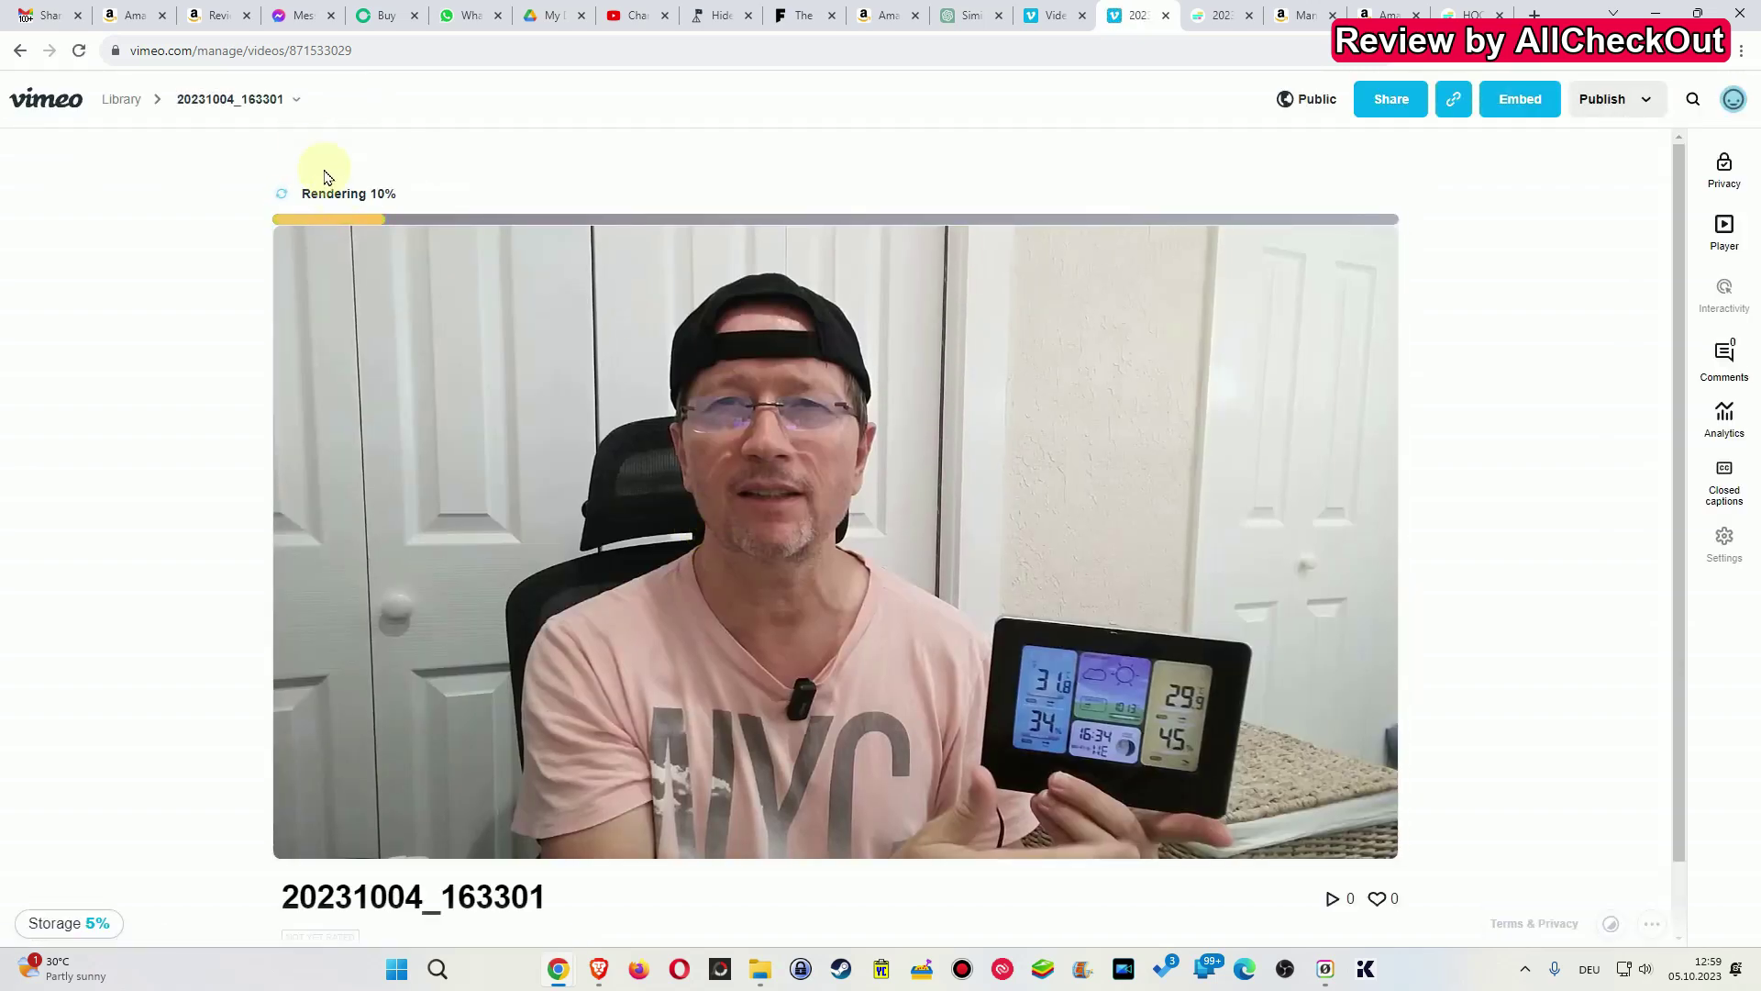
- Return to the Library, confirm 20231004_163301 now runs 01:39, and reopen its page
left_click(112, 102)
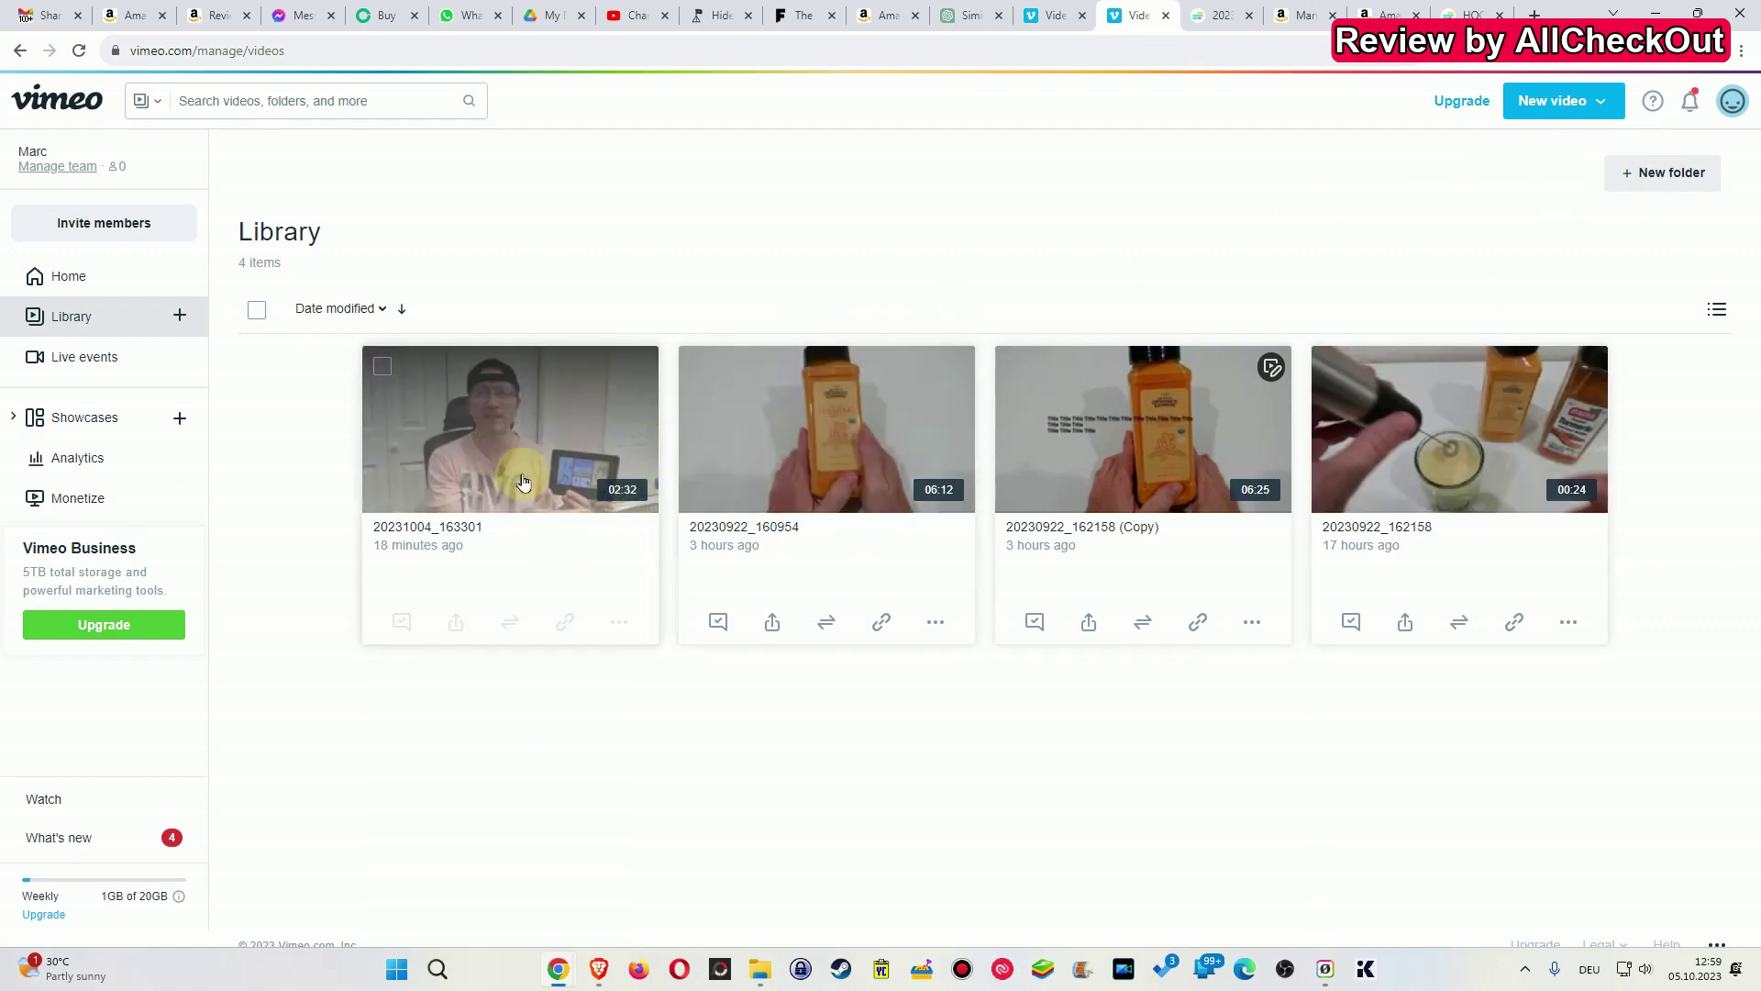
left_click(519, 459)
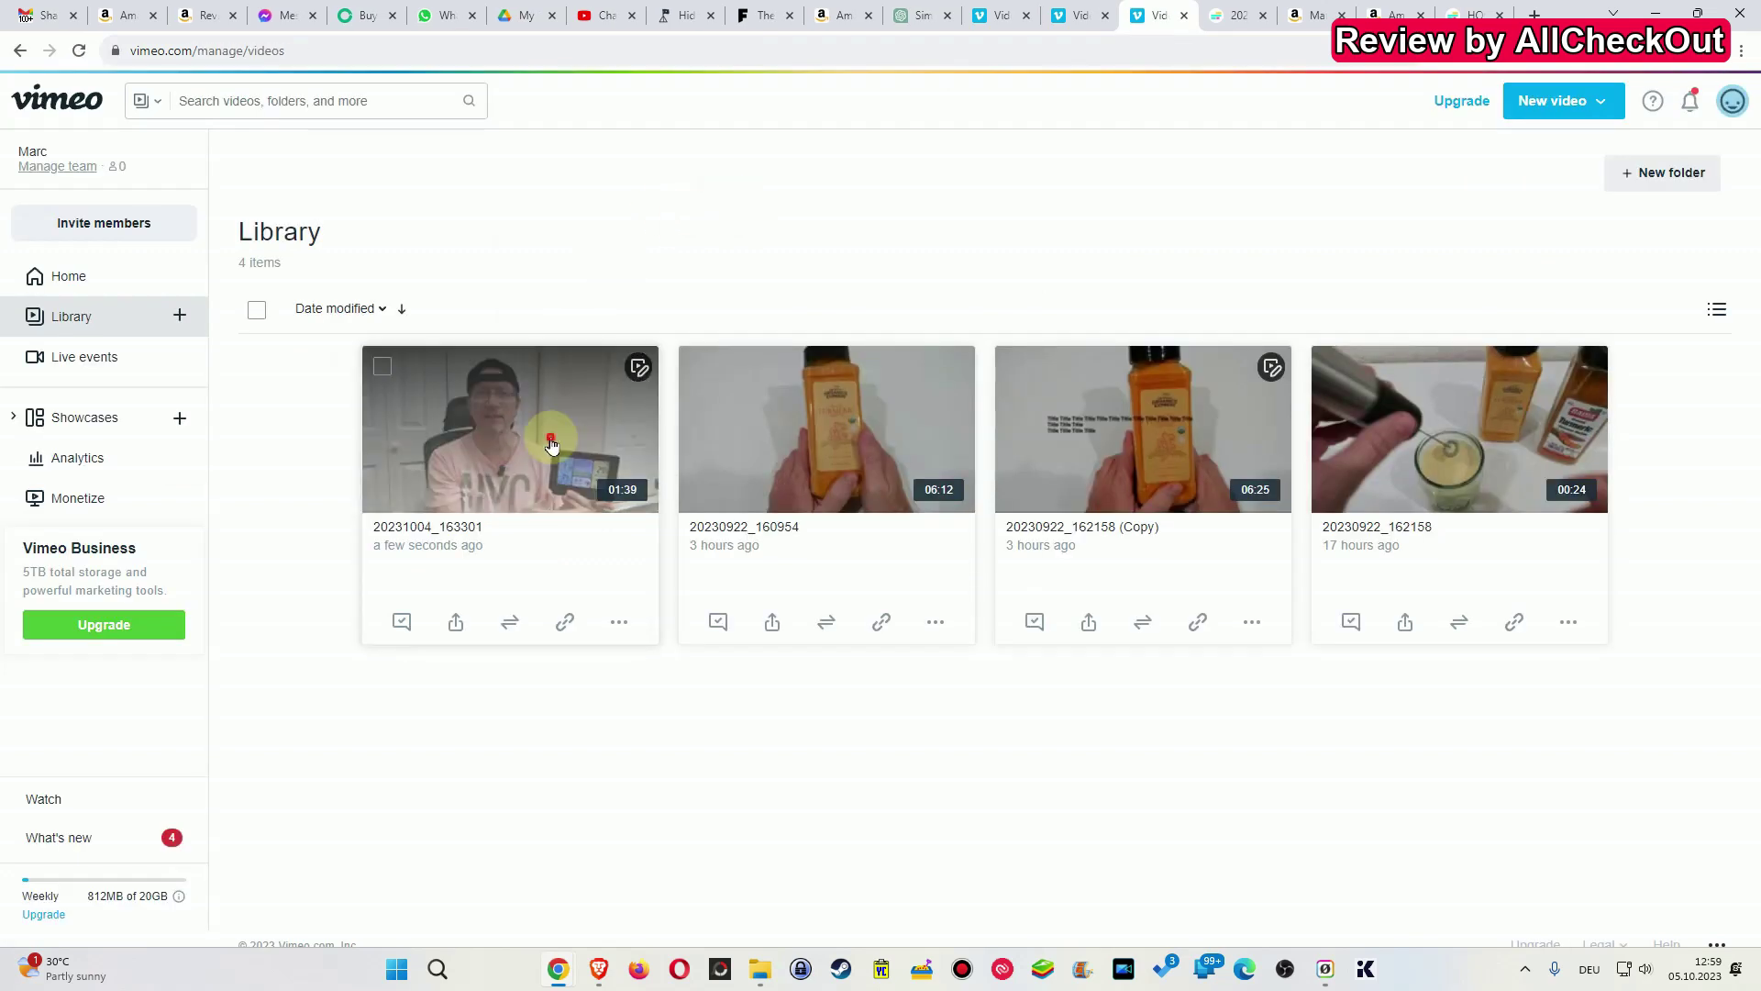
left_click(550, 443)
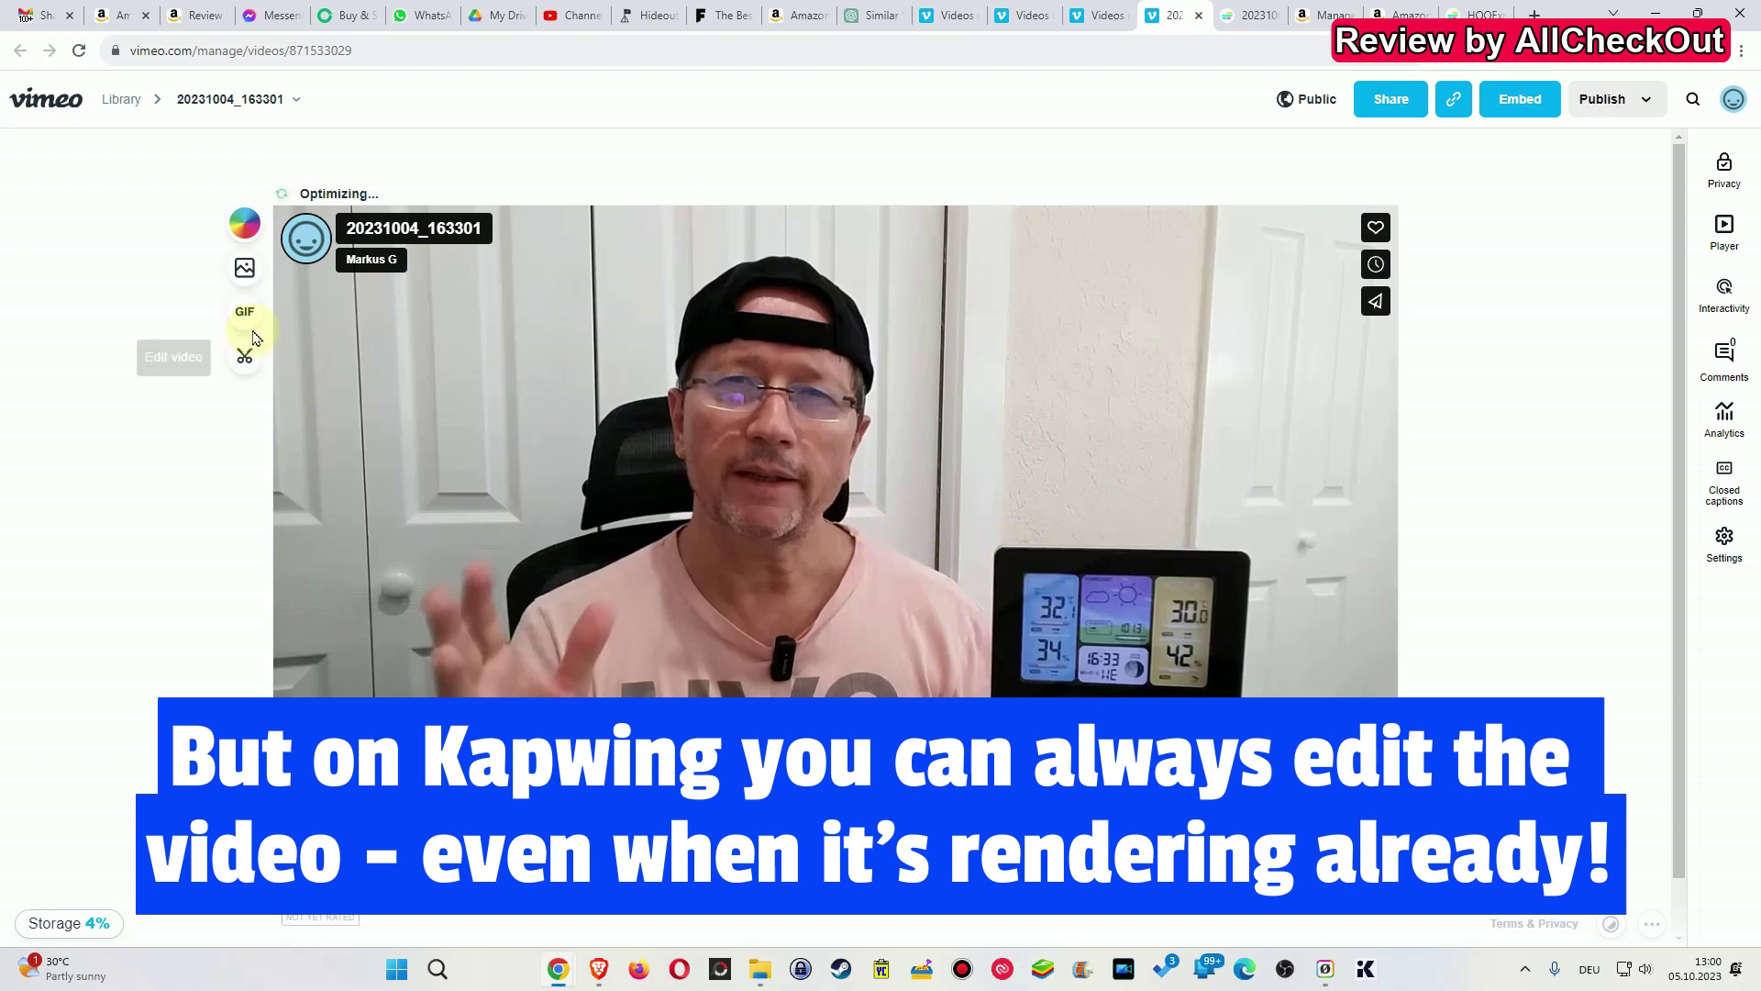
- Review the trimmed video in Vimeo's trimmer with the transcript toggled, then move to its Kapwing project
left_click(248, 363)
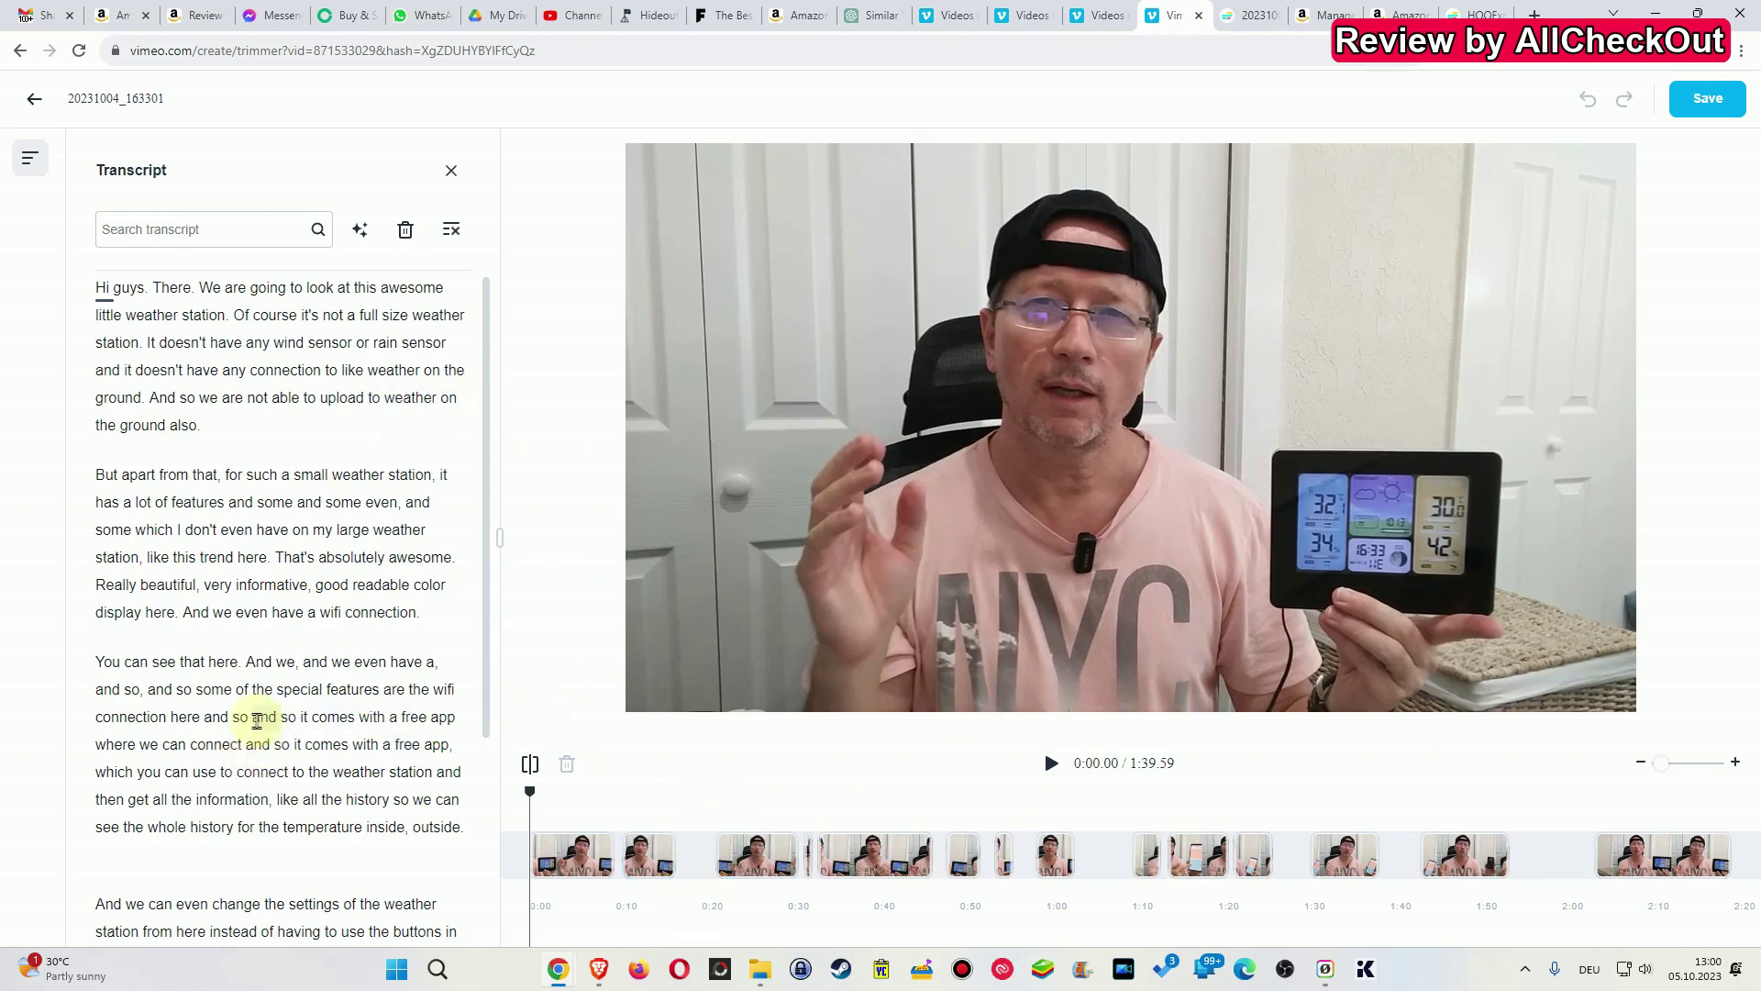
left_click(449, 178)
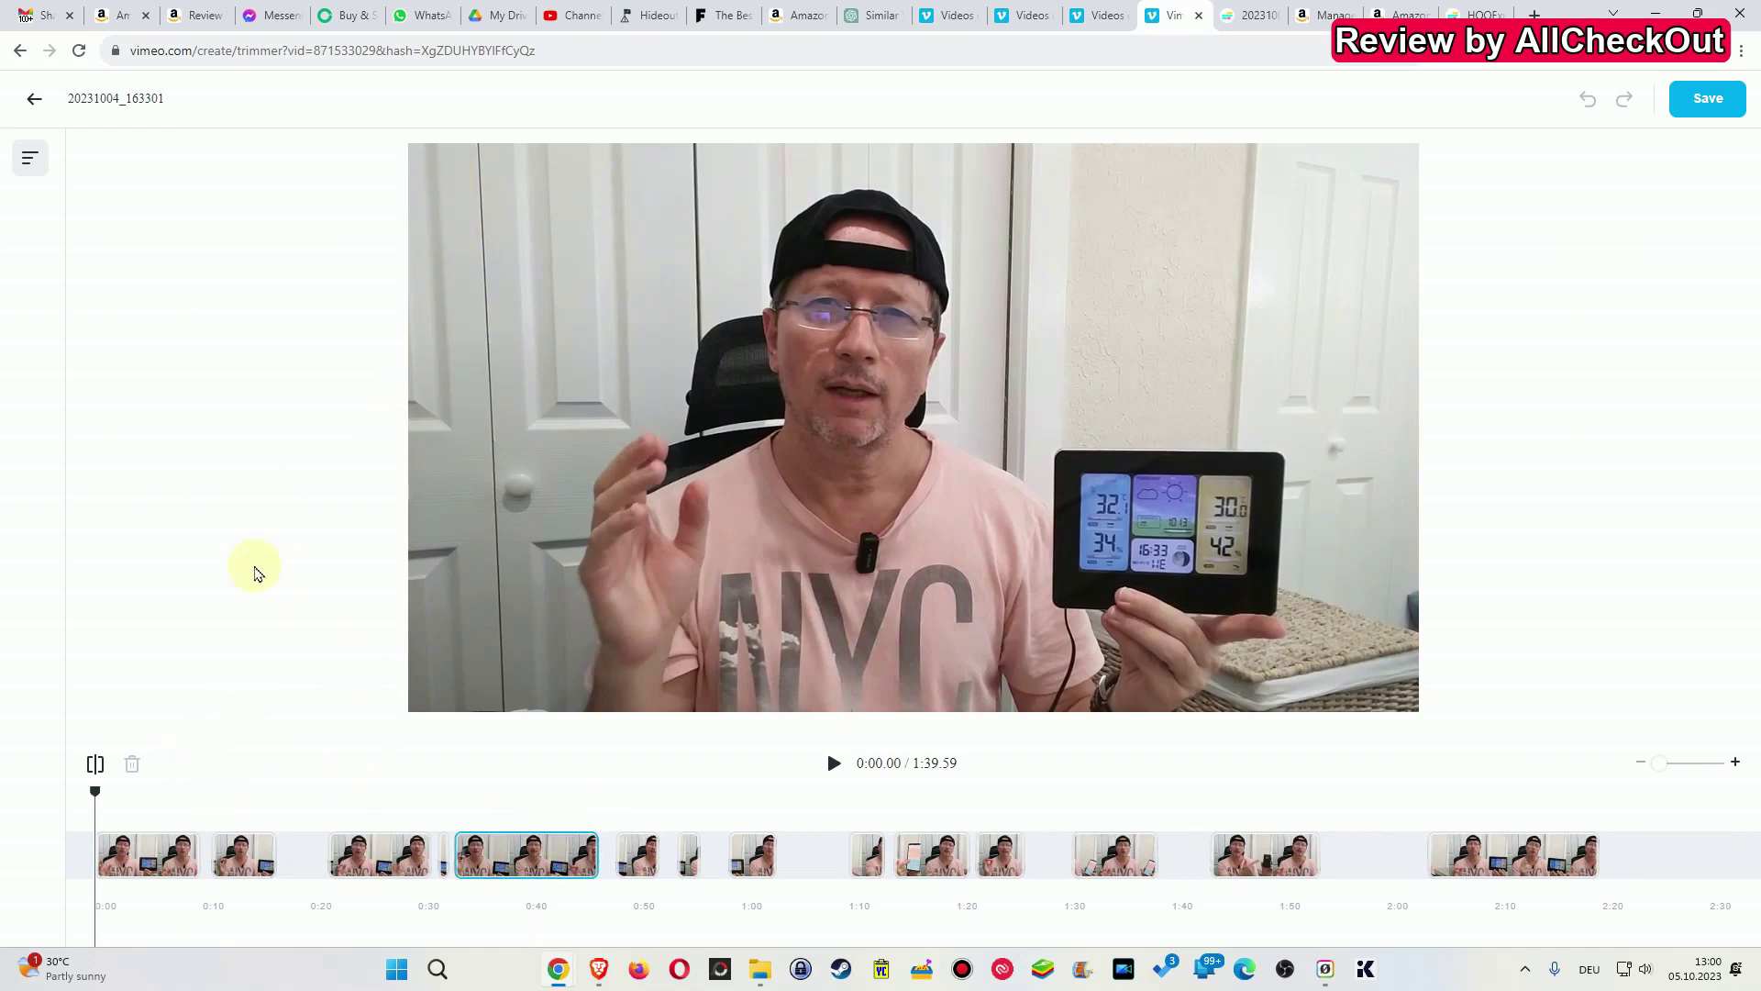
left_click(30, 160)
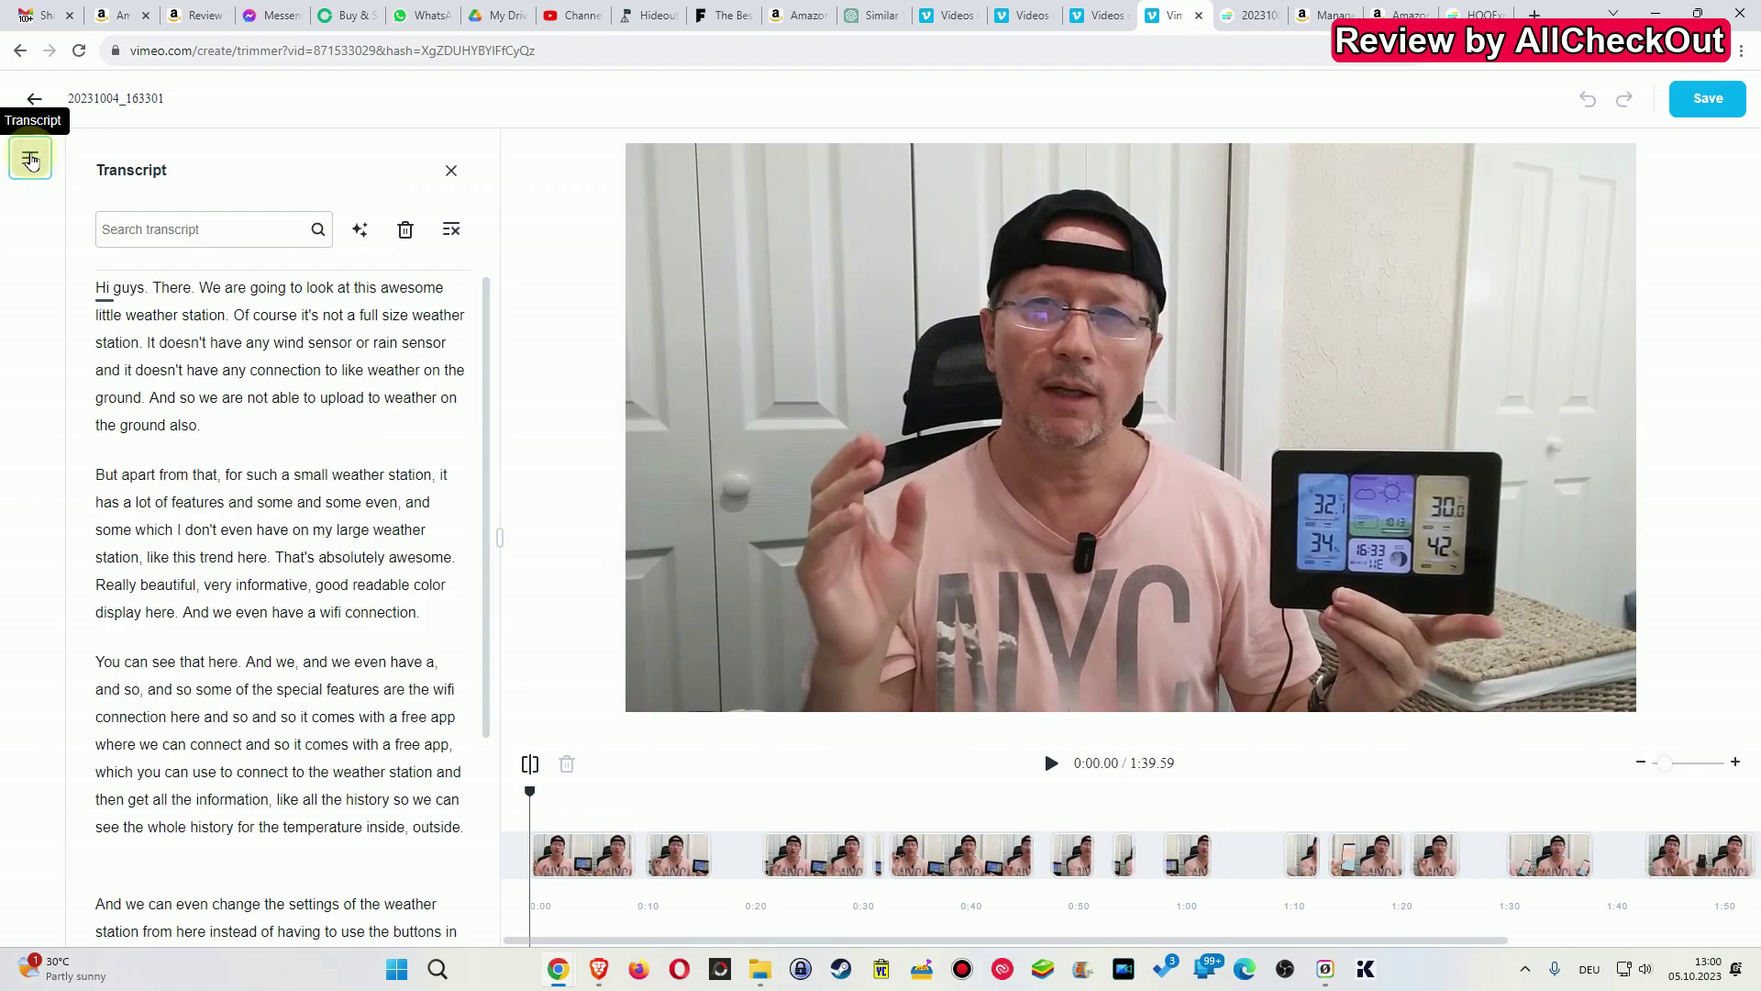
left_click(450, 171)
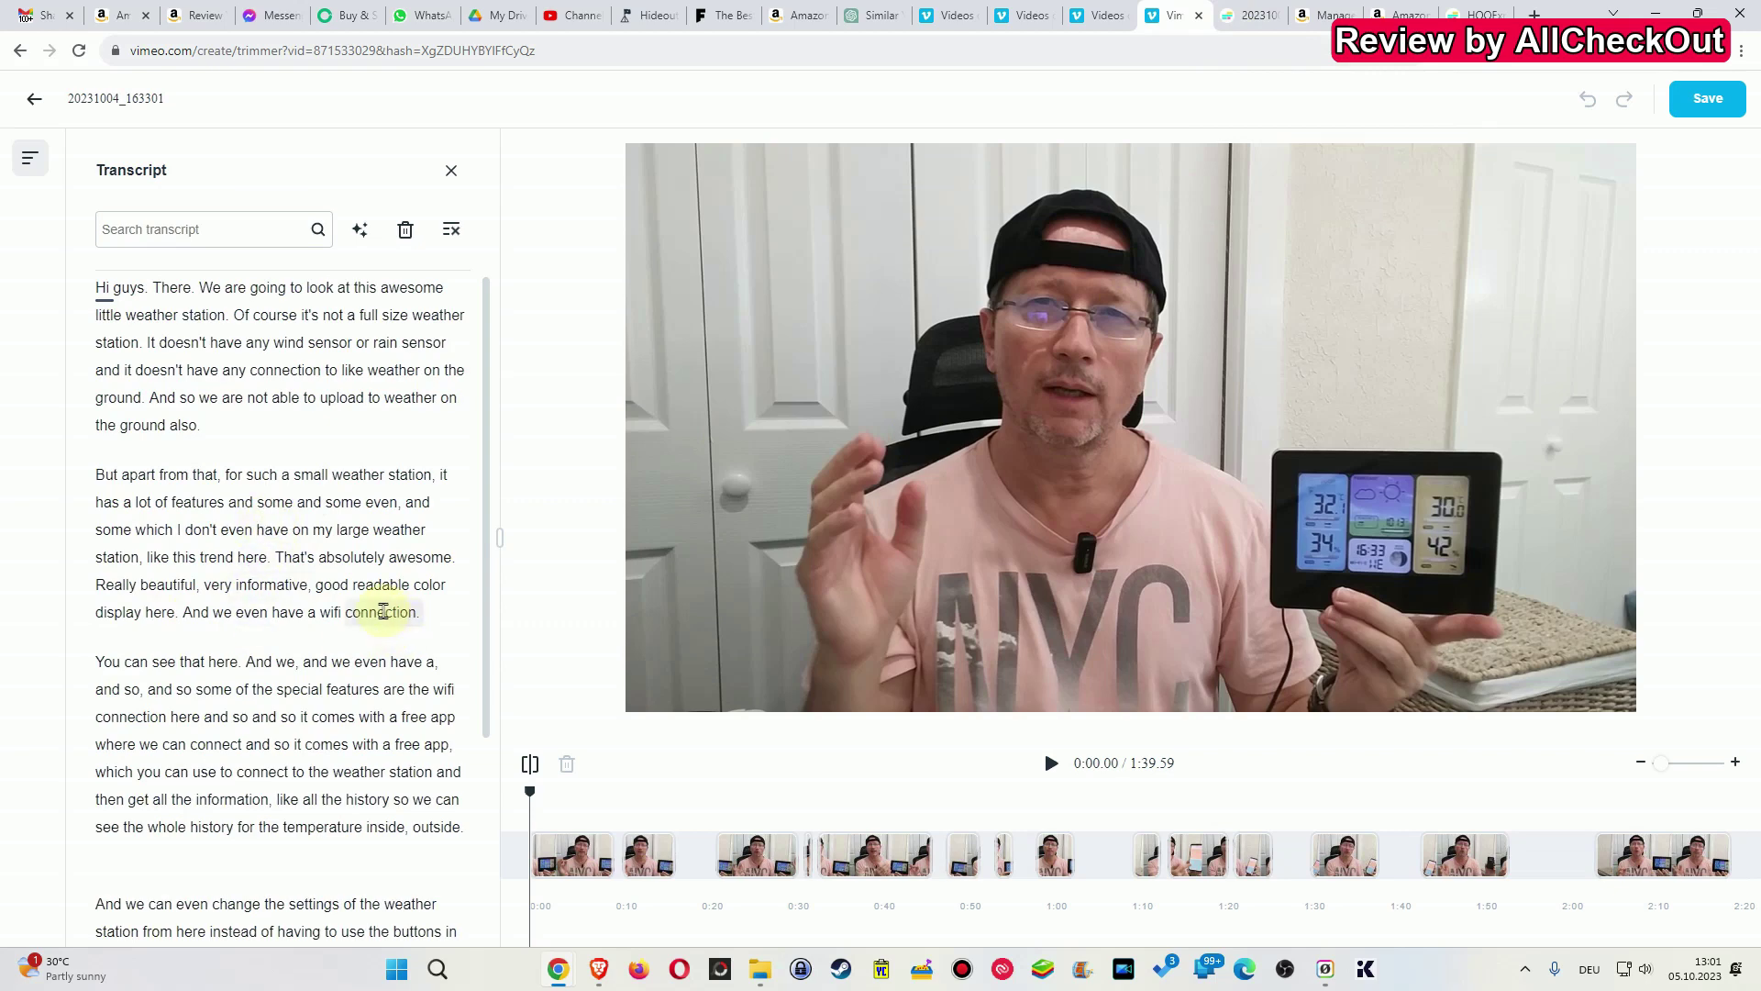
left_click(1247, 16)
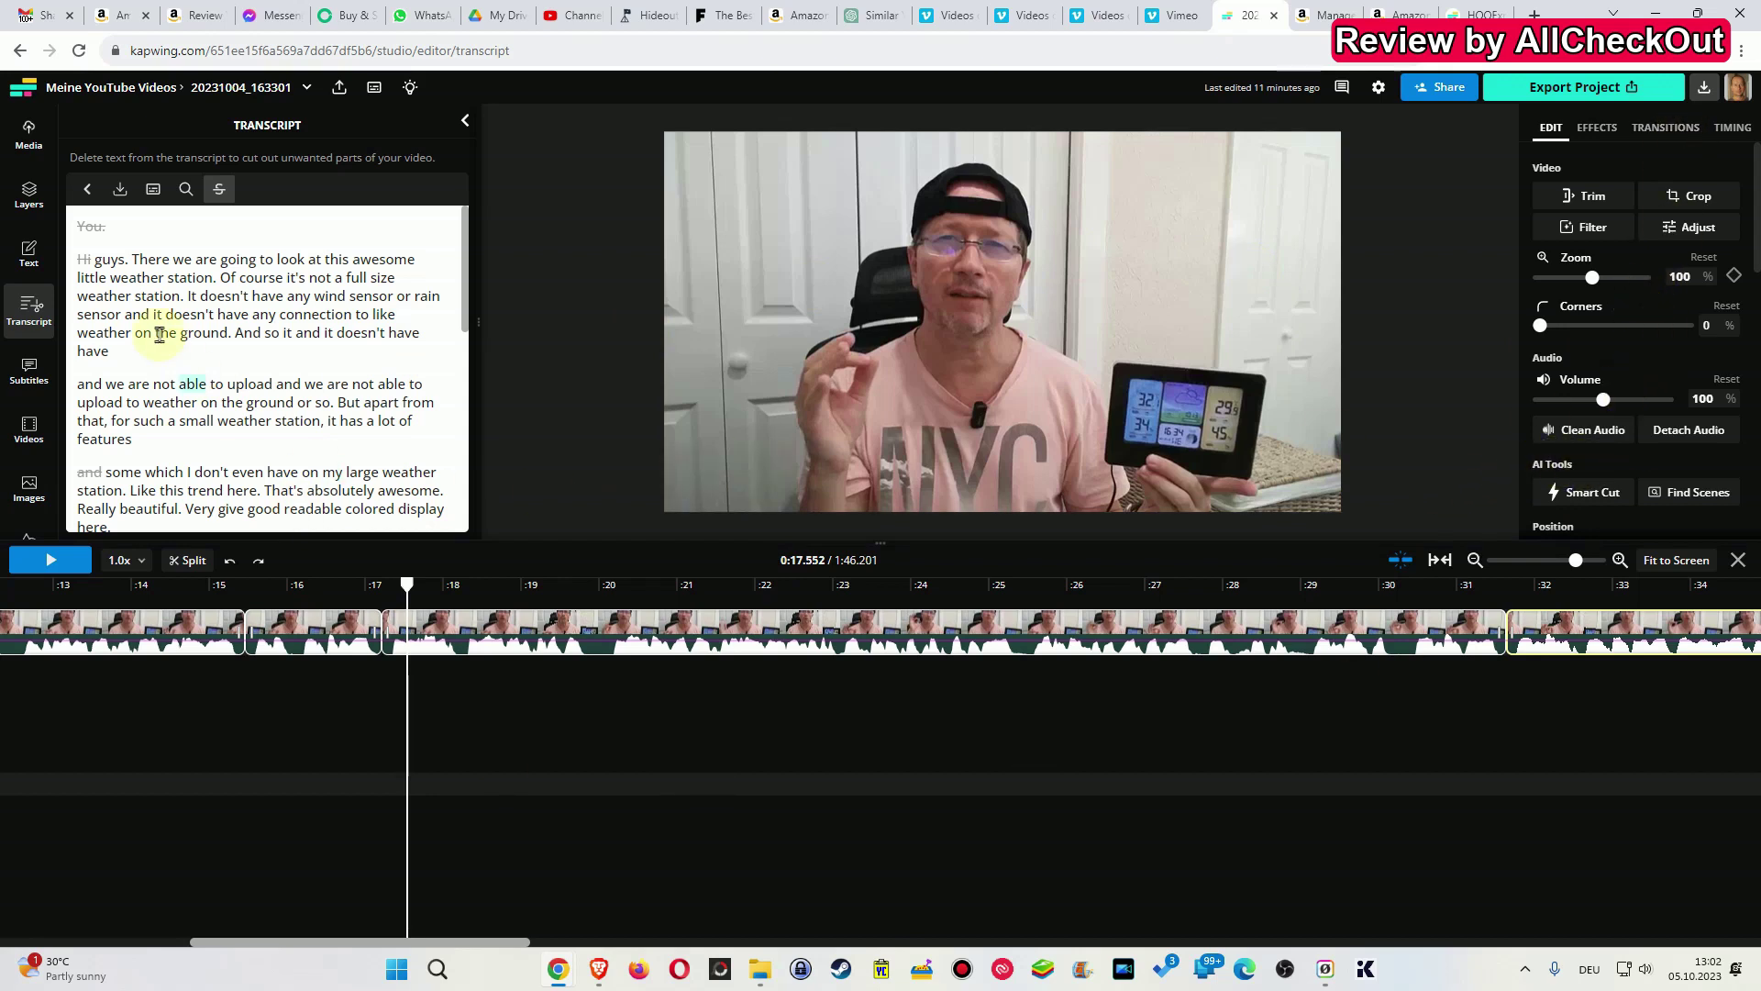
- Browse Kapwing's Layers, stock Videos and stock Images panels in the left sidebar
left_click(28, 253)
left_click(29, 193)
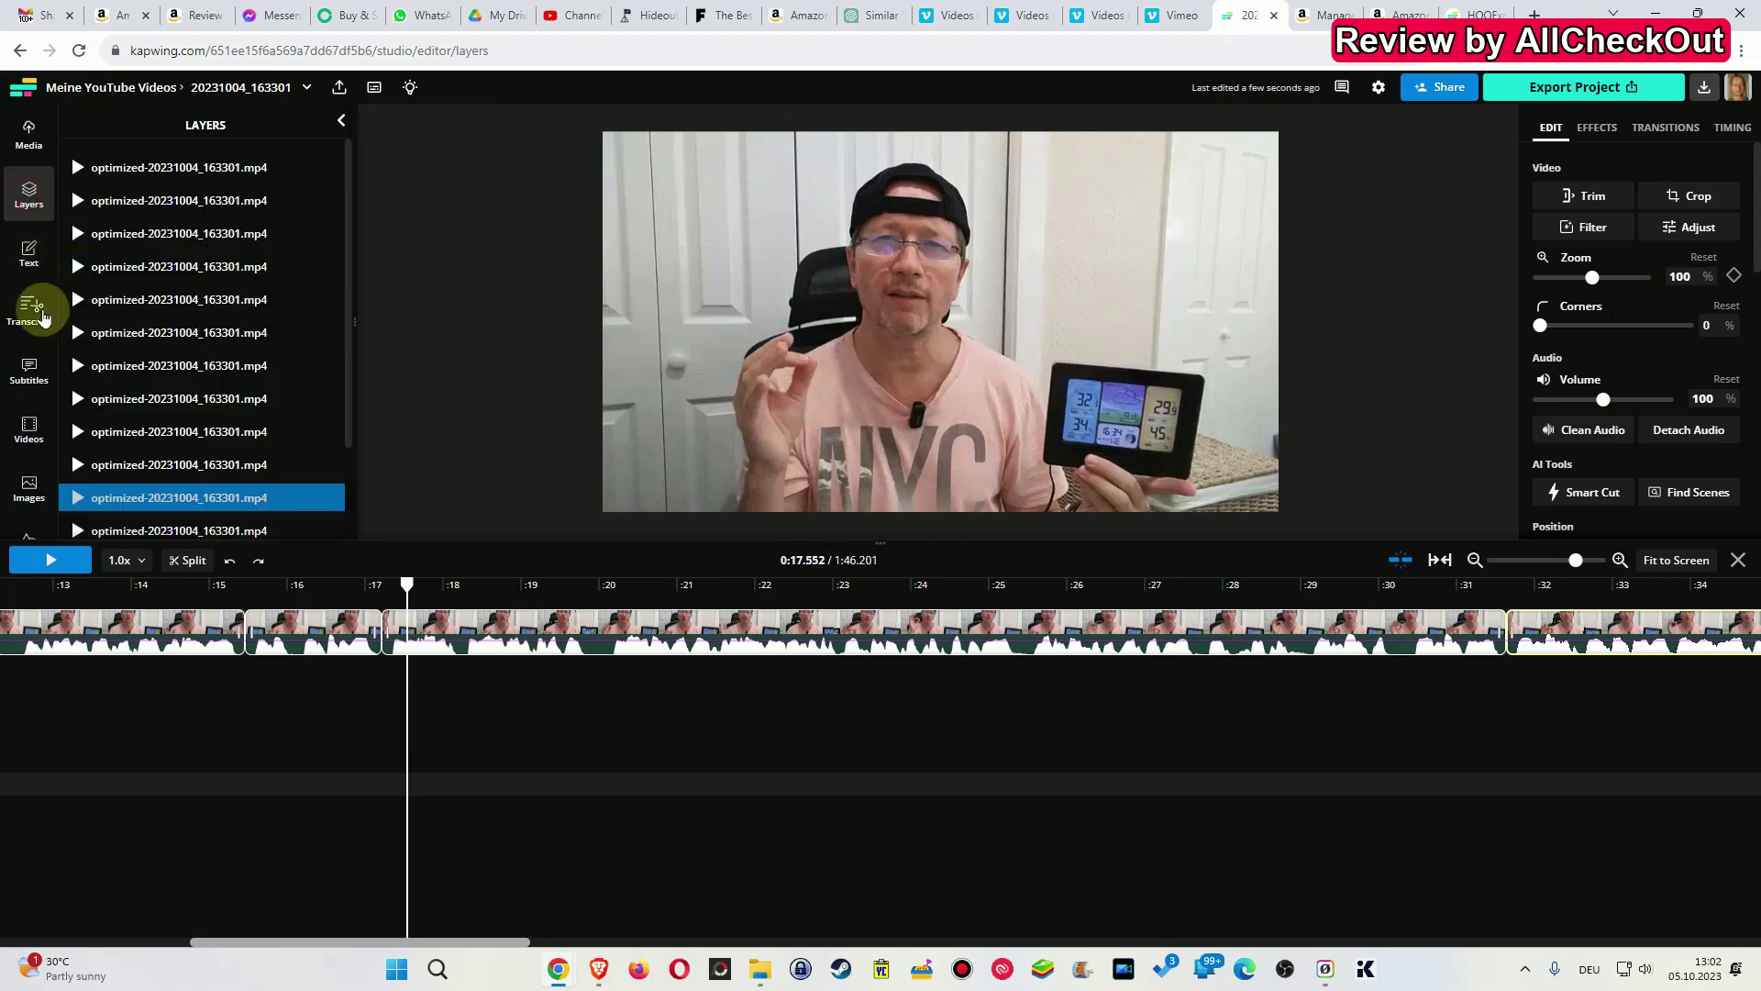
left_click(29, 371)
left_click(29, 429)
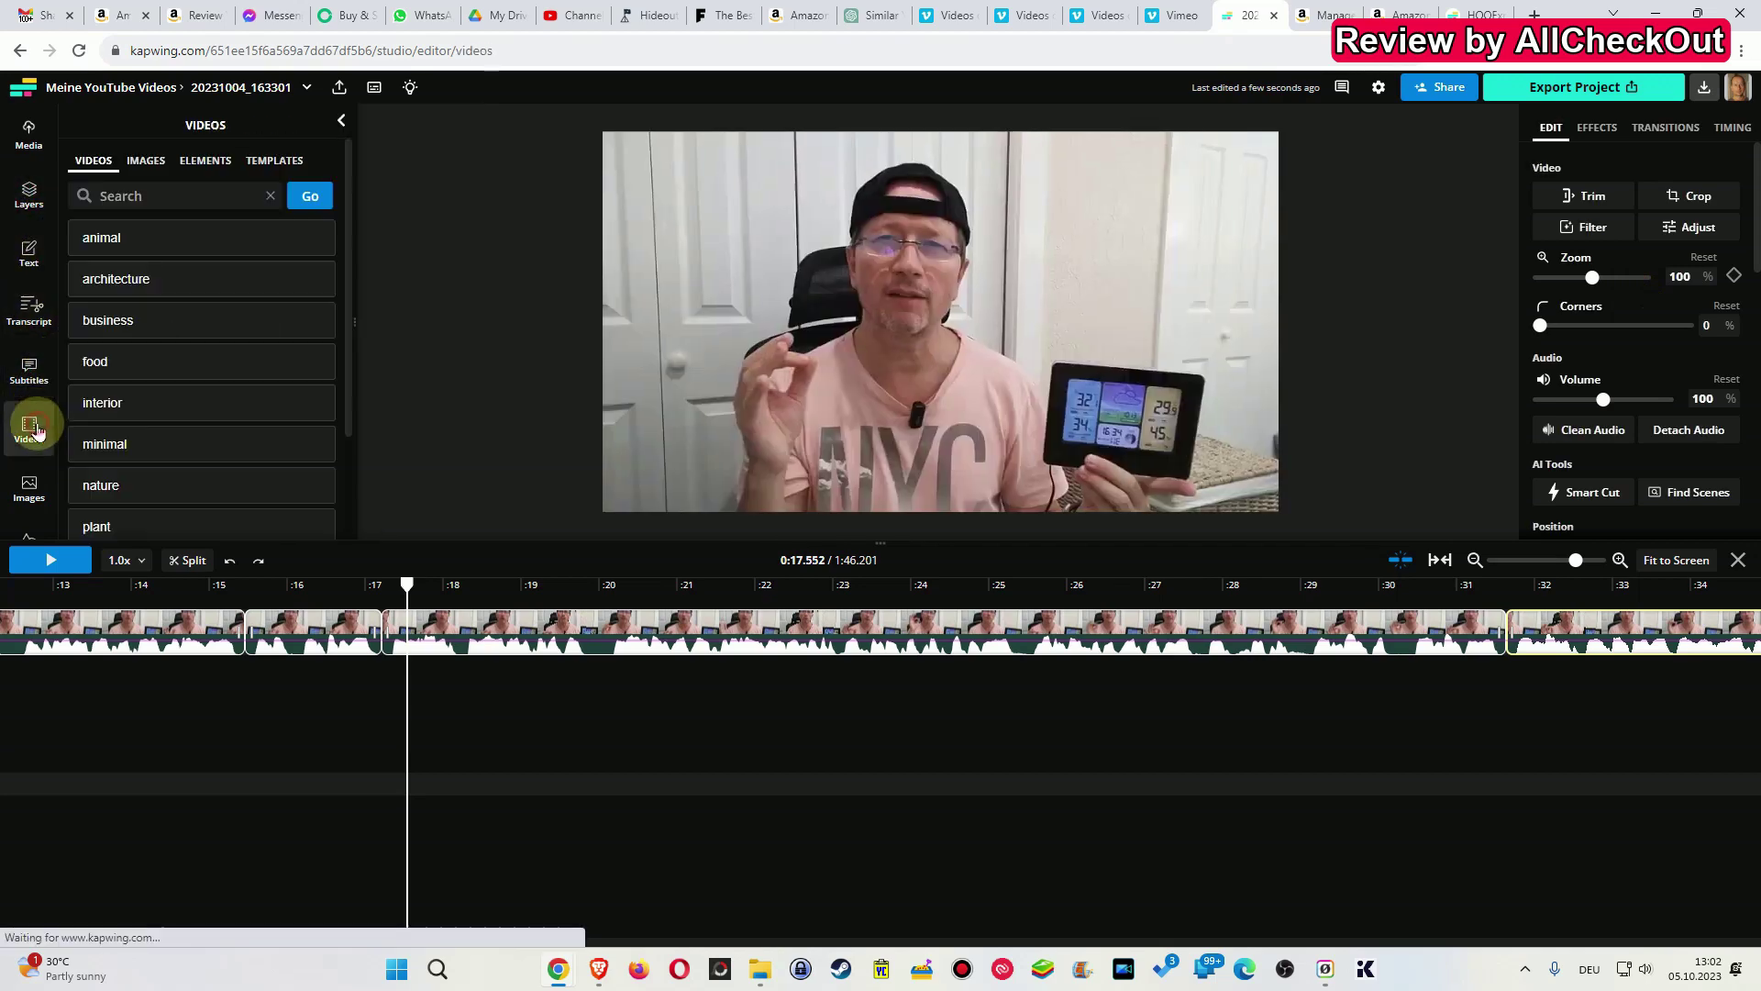
left_click(29, 488)
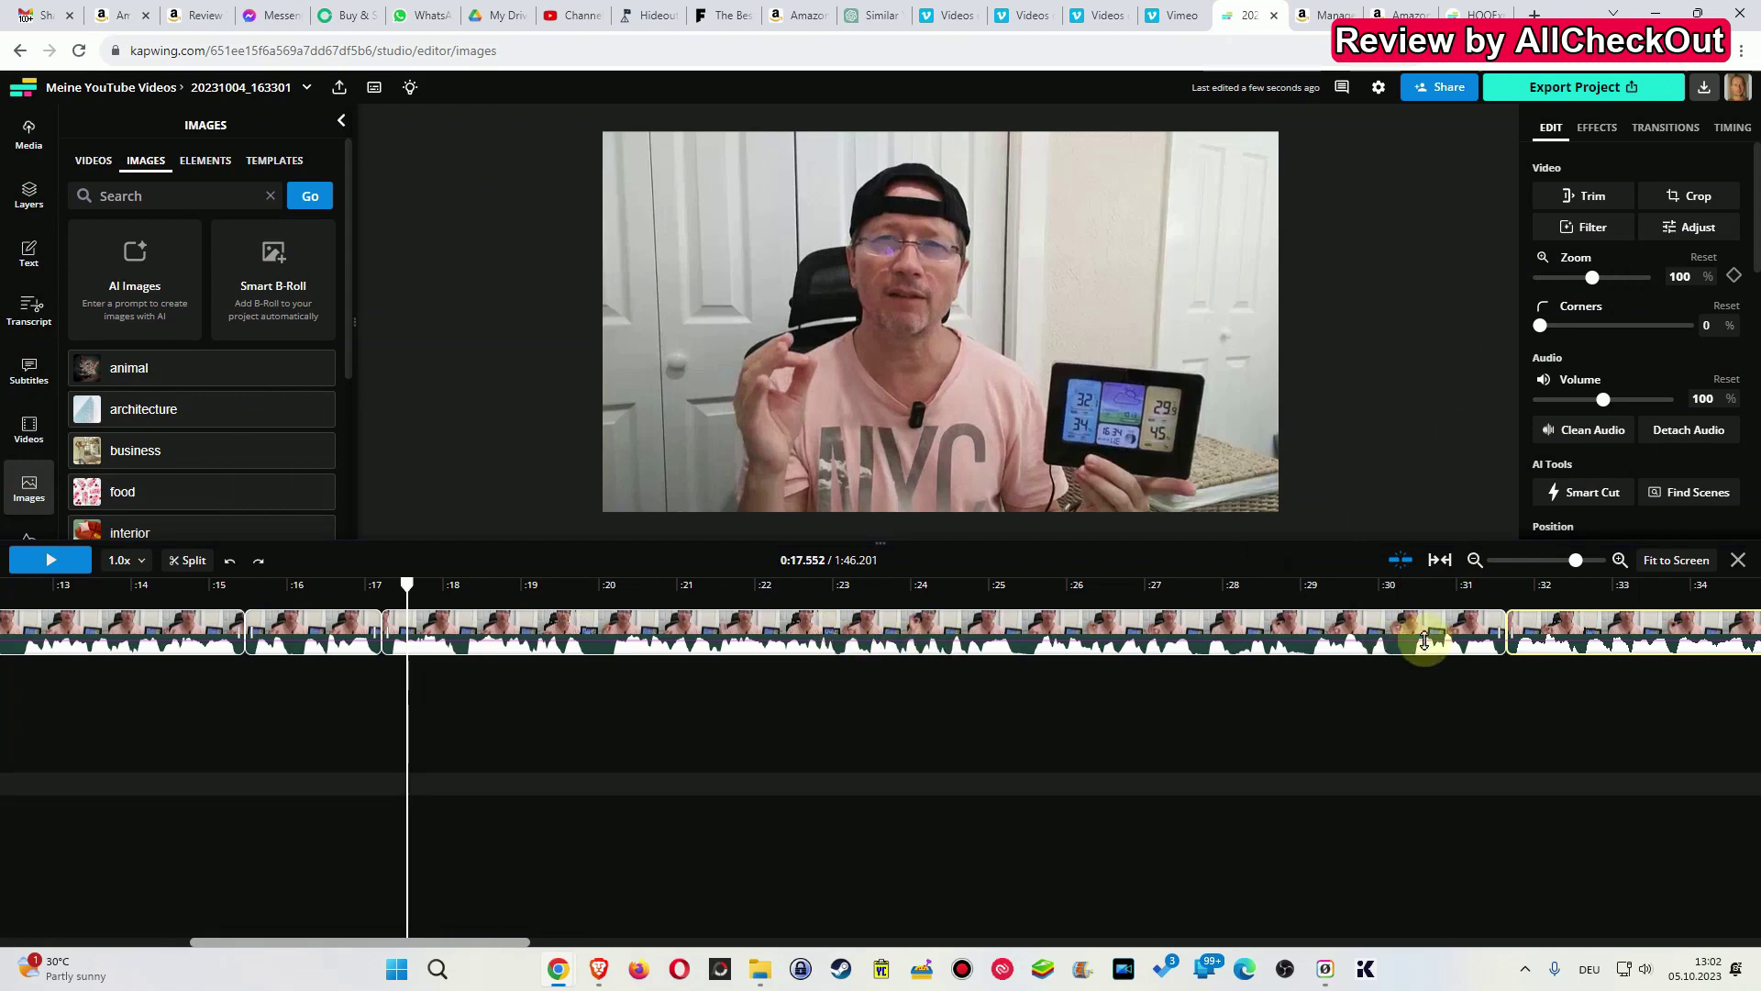
scroll(1637, 354, "down", 5)
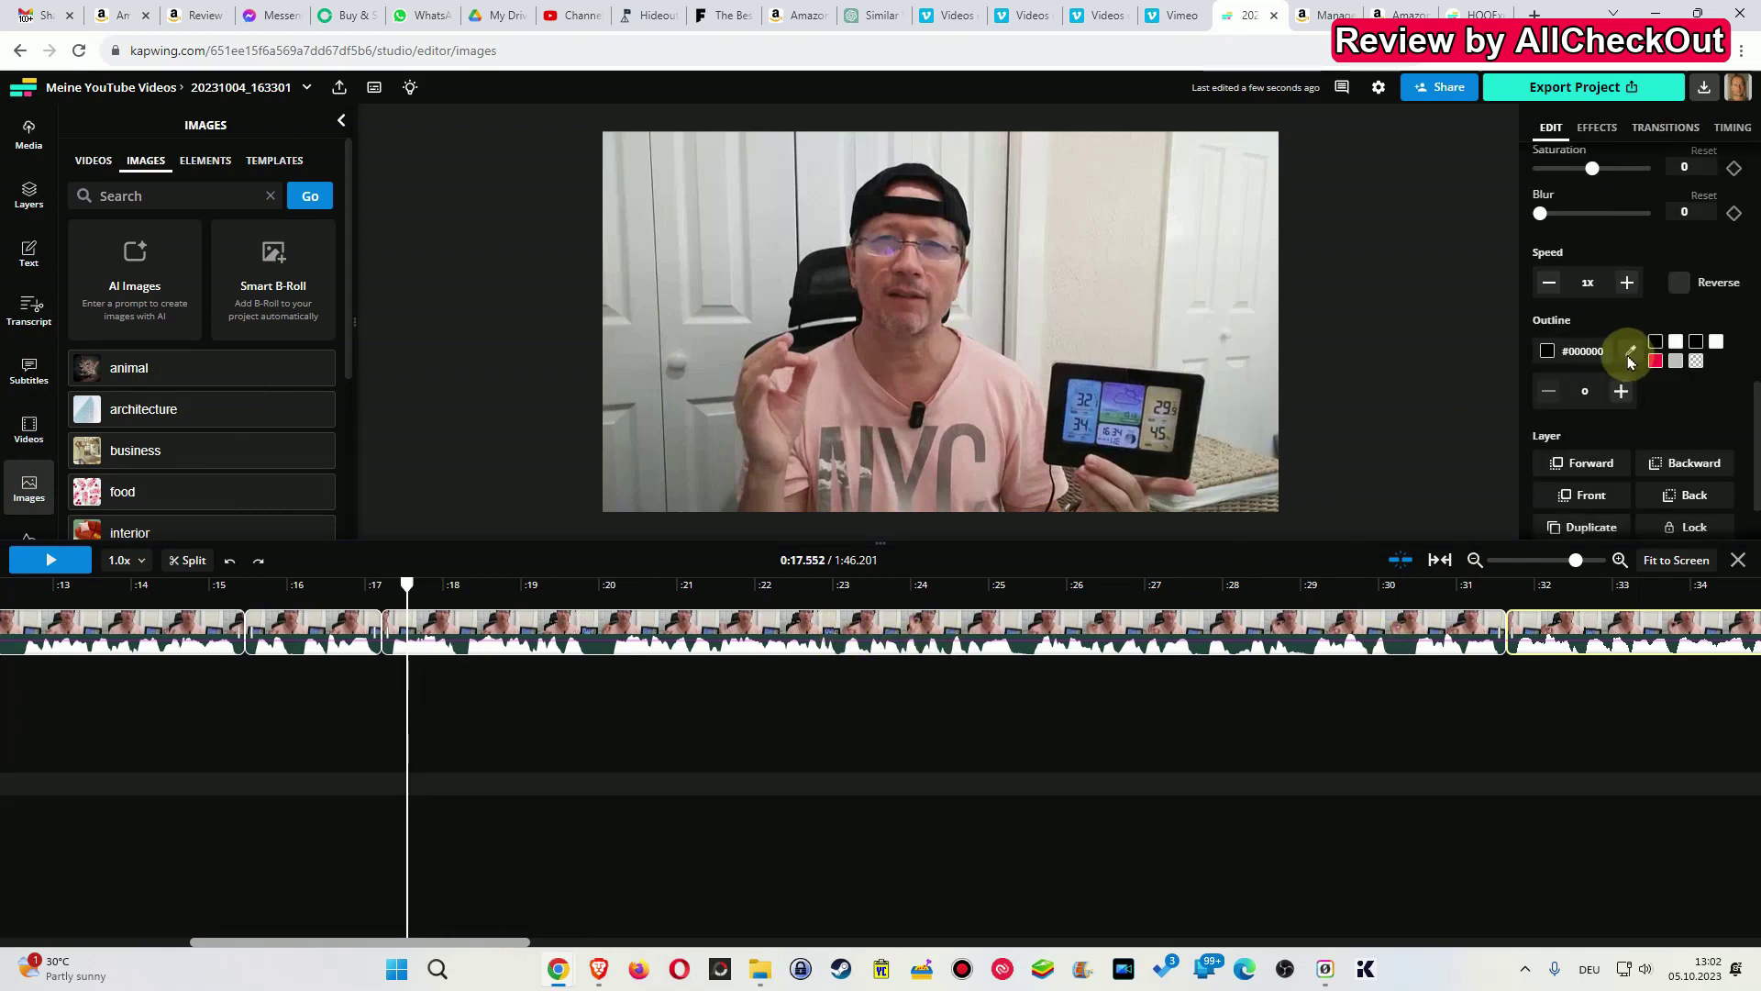
- Look through the clip's Effects, Transitions and Timing settings, returning to the Edit tab
left_click(1600, 128)
left_click(1665, 127)
left_click(1730, 127)
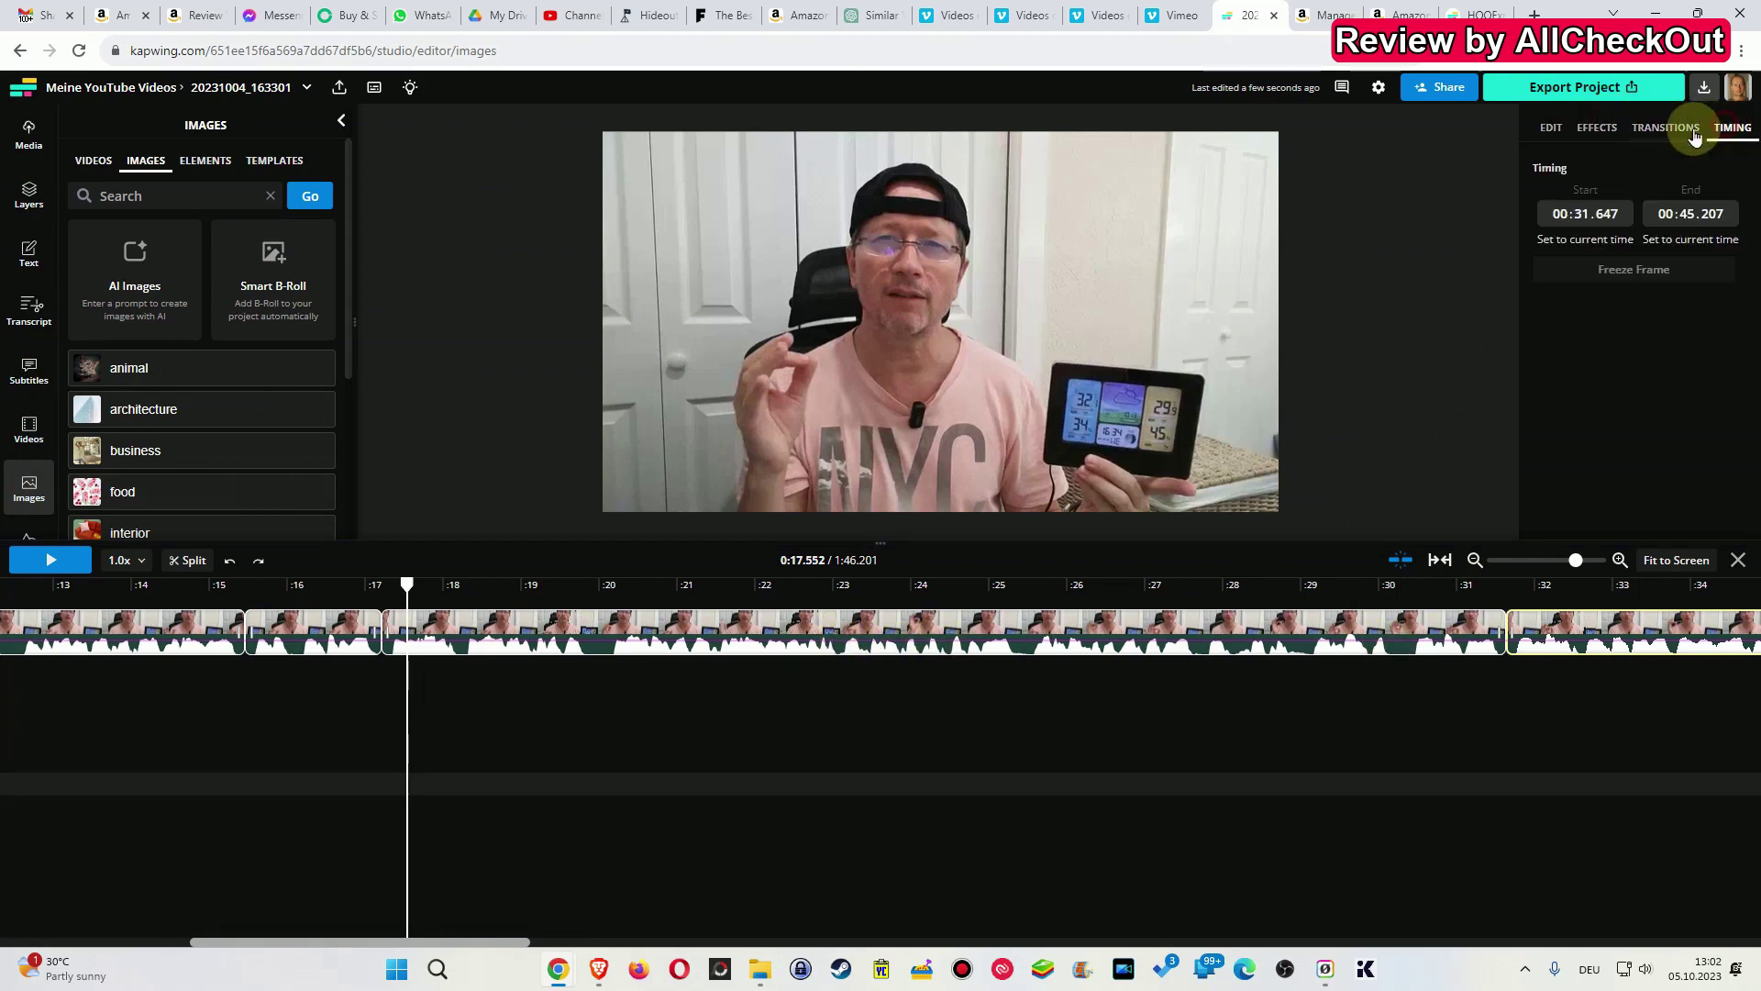
left_click(1553, 131)
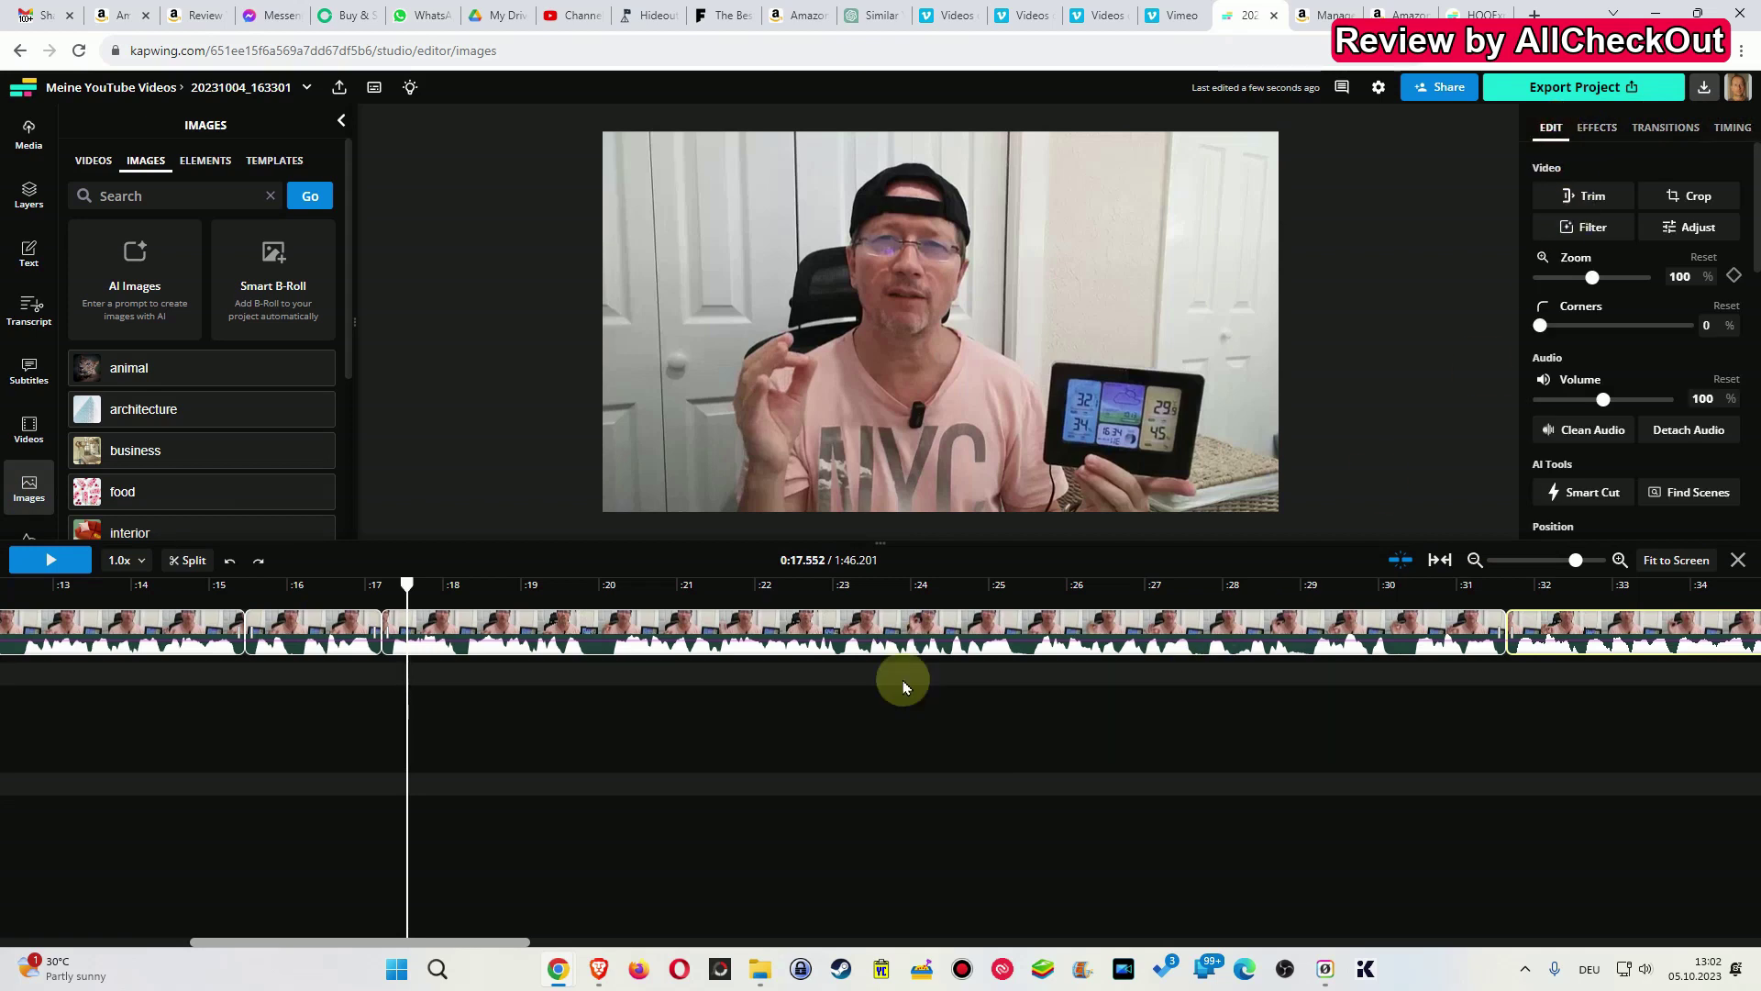